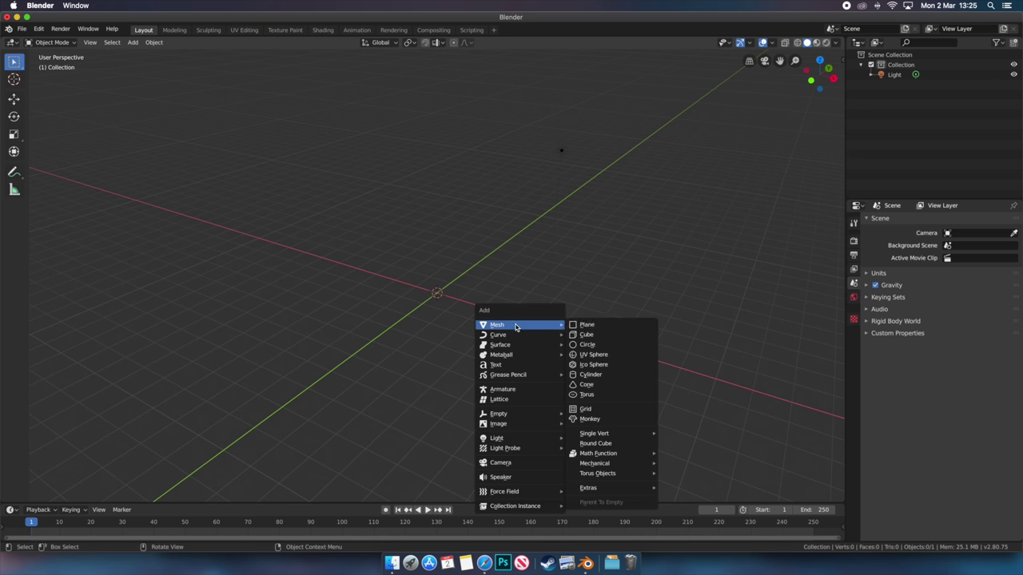
Add a circle mesh at the origin, viewed from the top
key(KP_7)
key(shift+a)
click(605, 294)
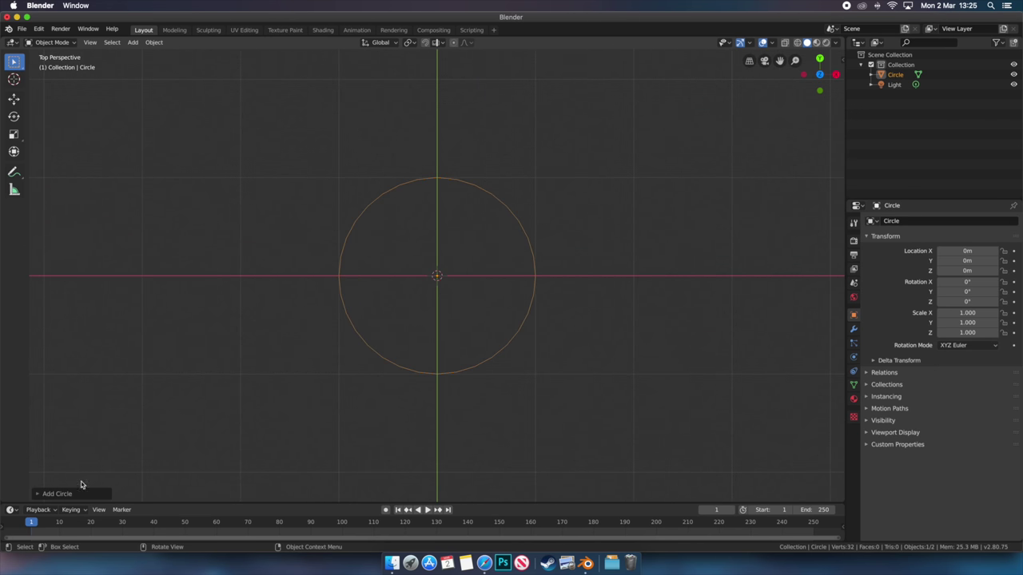
click(58, 493)
Select the right half of the circle's vertices and add a Mirror modifier
click(418, 309)
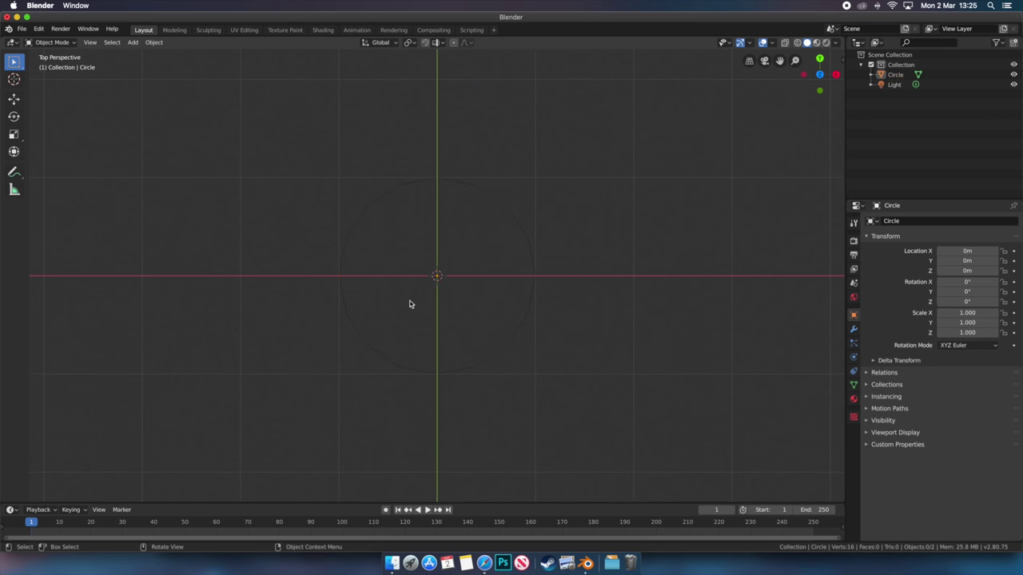
drag(582, 151, 482, 398)
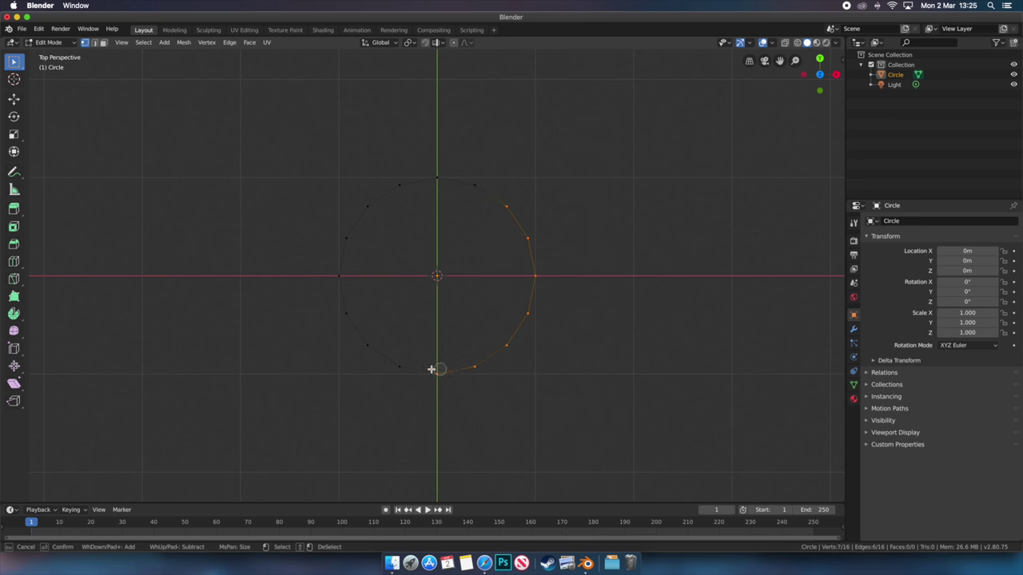
key(Tab)
click(853, 328)
click(885, 221)
click(807, 322)
key(Tab)
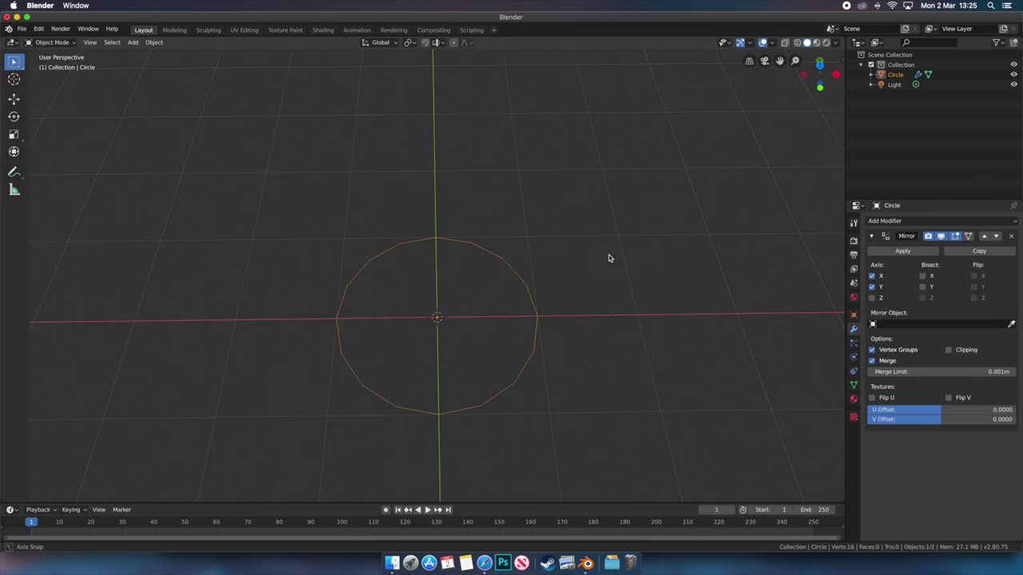
Extrude the circle ring upward along Z and raise its top ring into a cylinder
key(e)
key(z)
click(591, 272)
mouse_move(591, 272)
middle_down()
mouse_move(594, 120)
mouse_move(618, 139)
middle_up()
key(g)
key(z)
click(608, 119)
key(KP_1)
key(KP_7)
key(KP_Decimal)
key(ctrl+r)
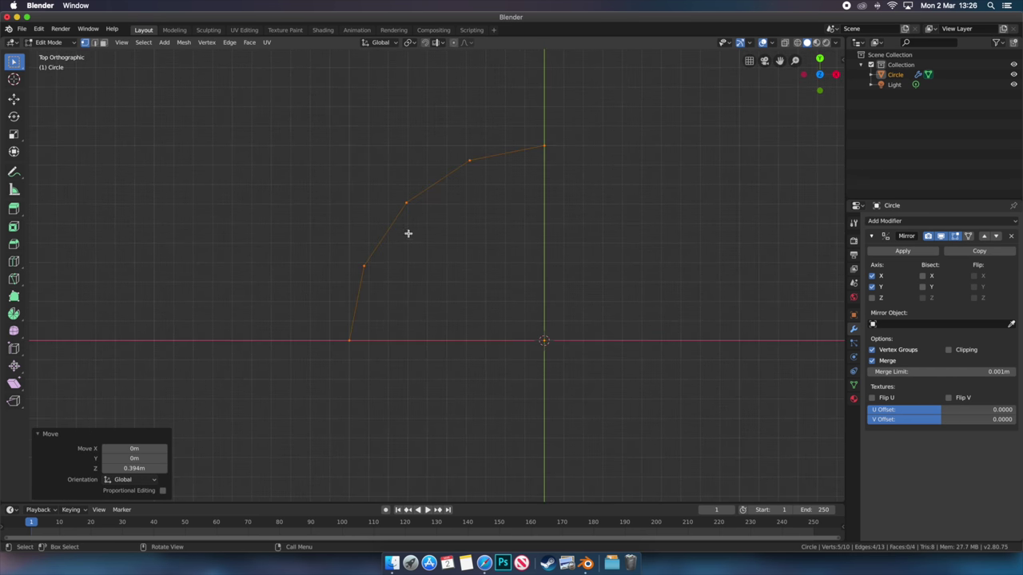
Undo the extrusion, add midpoints along the arc, and scale alternate points inward into spikes
key(ctrl+z)
mouse_move(408, 233)
middle_down()
mouse_move(528, 210)
mouse_move(519, 218)
middle_up()
double_click(439, 196)
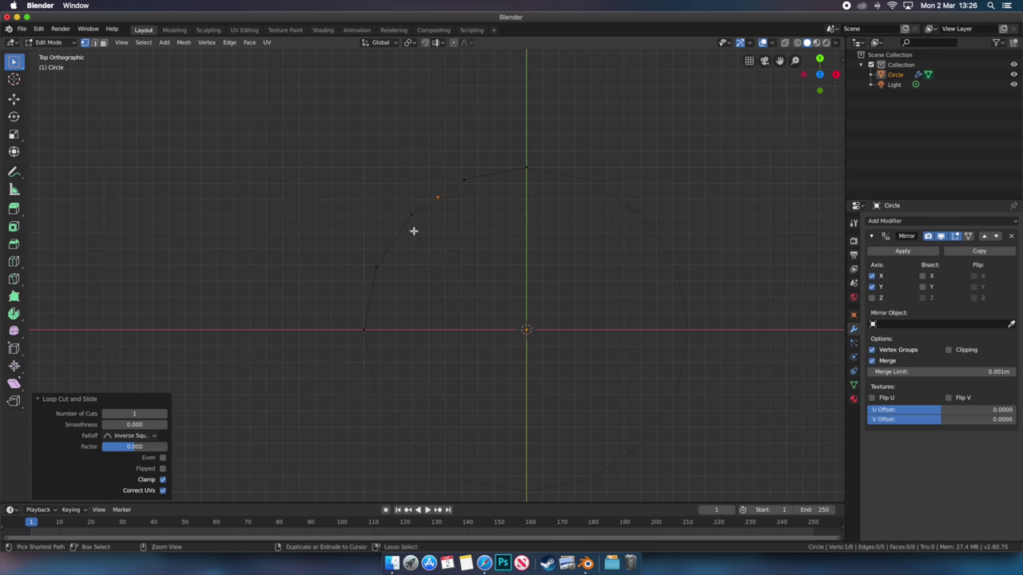
shift+click(430, 226)
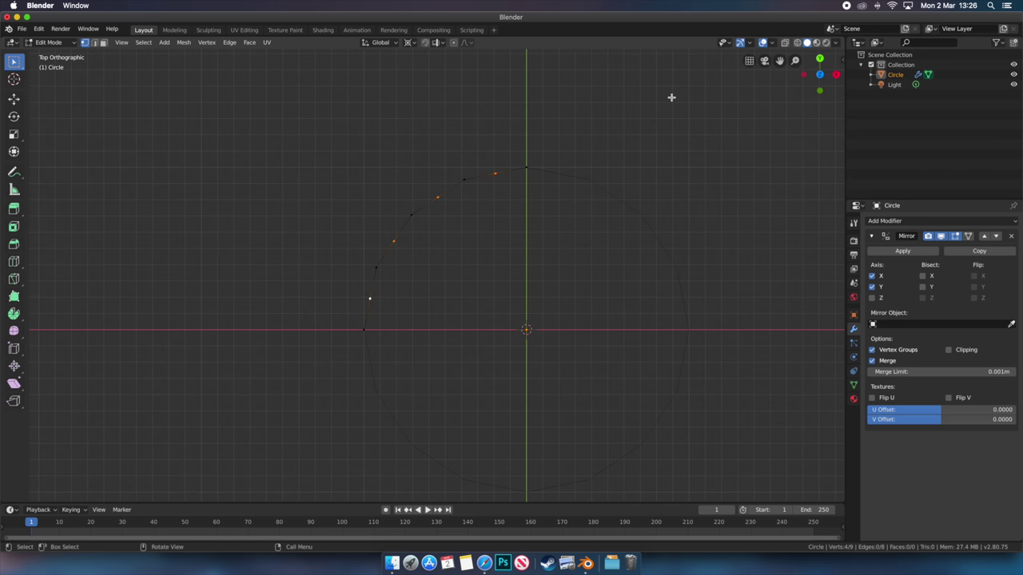
key(s)
key(Return)
Extrude the zigzag ring and raise its top along Z into pleated walls
key(e)
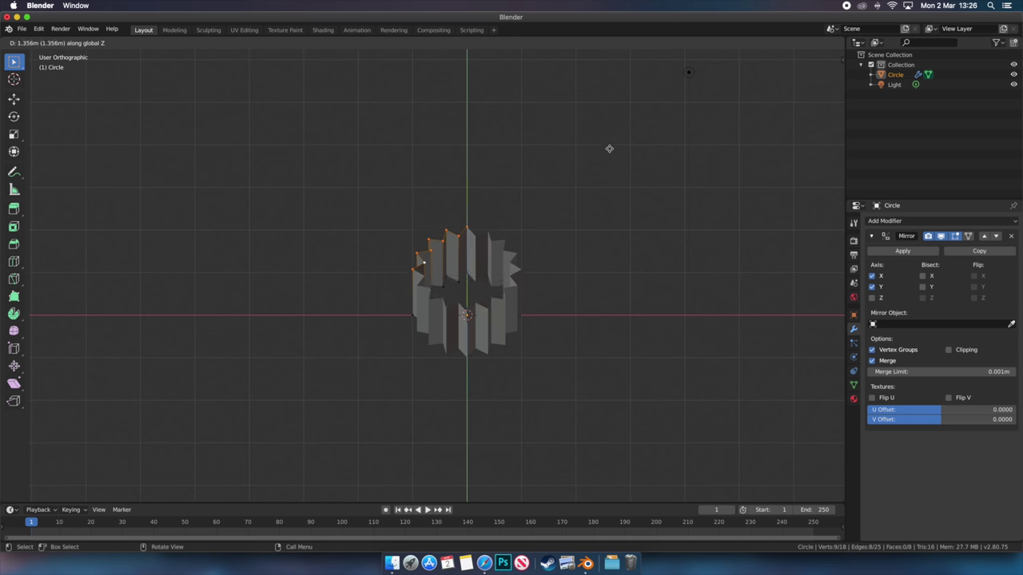
click(611, 155)
key(g)
key(z)
click(580, 230)
scroll(559, 239, up, 2)
Apply the Mirror modifier so the column mesh is whole
click(885, 220)
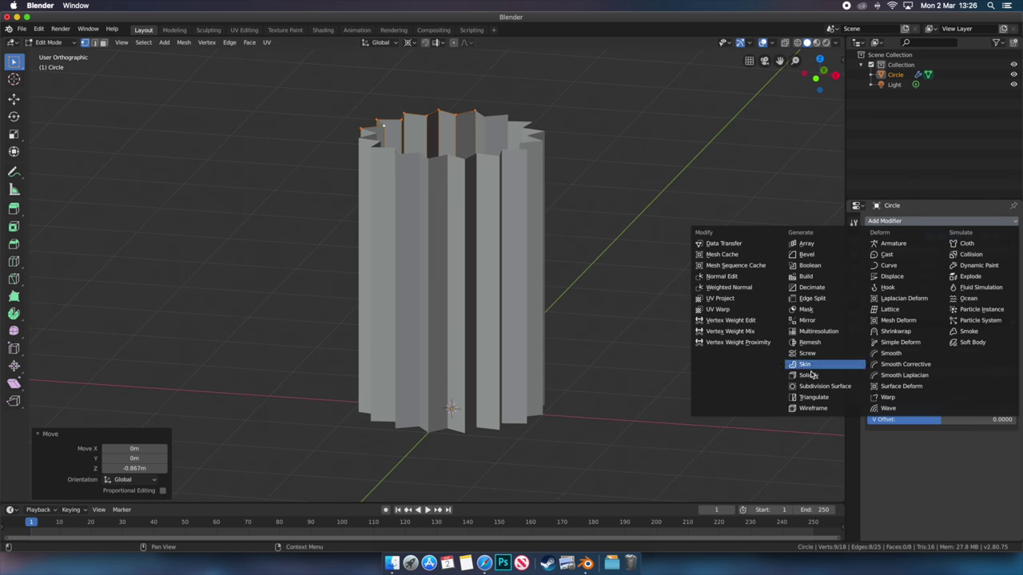
middle_drag(573, 171, 658, 267)
key(ctrl+z)
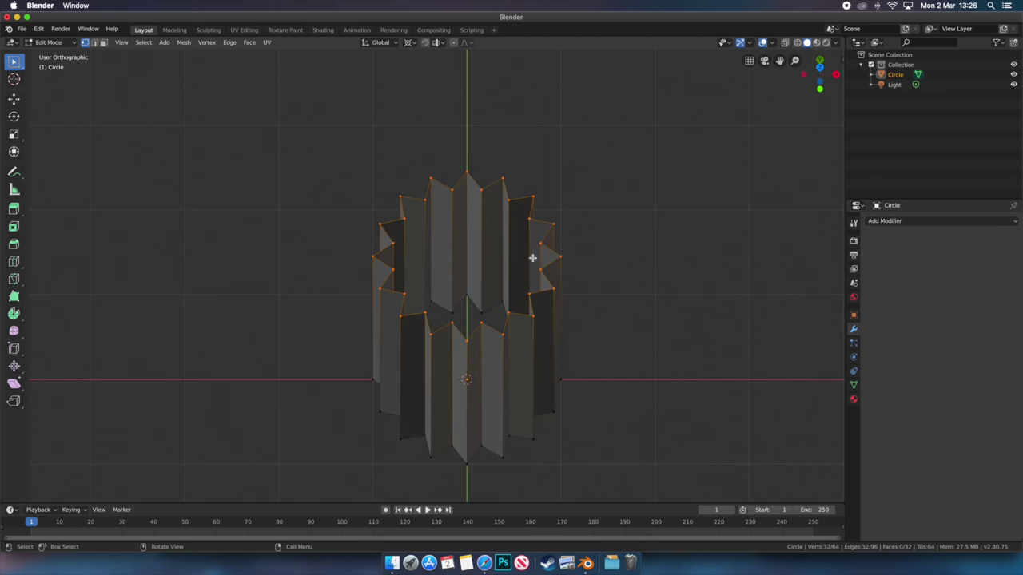
middle_drag(533, 256, 514, 309)
middle_drag(607, 264, 615, 336)
Test a Simple and Catmull-Clark Subdivision Surface modifier with Smooth Vertices, then remove it
click(885, 221)
click(799, 406)
click(978, 264)
key(F3)
text(smoo)
key(Down)
key(Return)
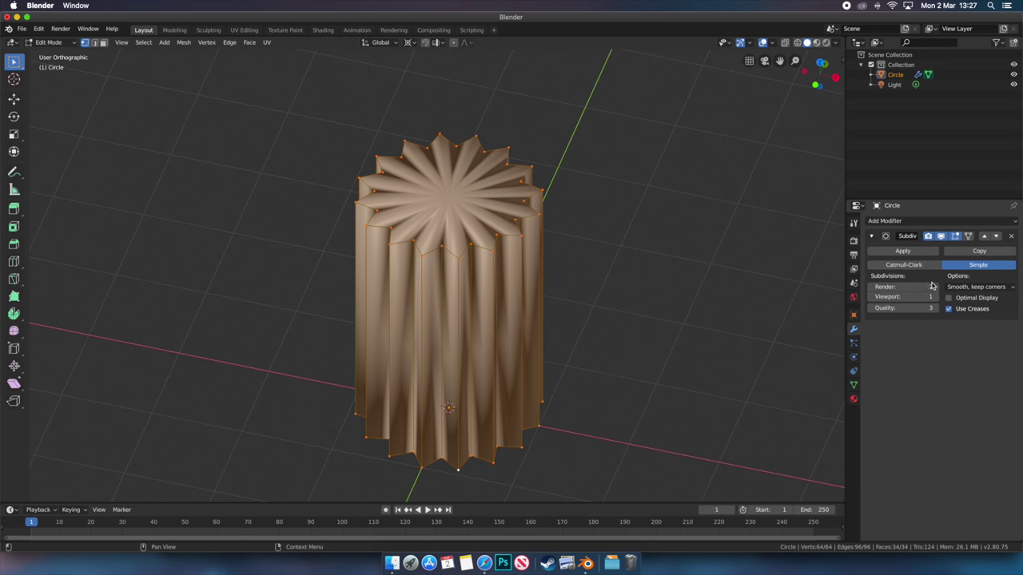
click(903, 265)
click(966, 266)
key(ctrl+x)
middle_drag(560, 263, 564, 312)
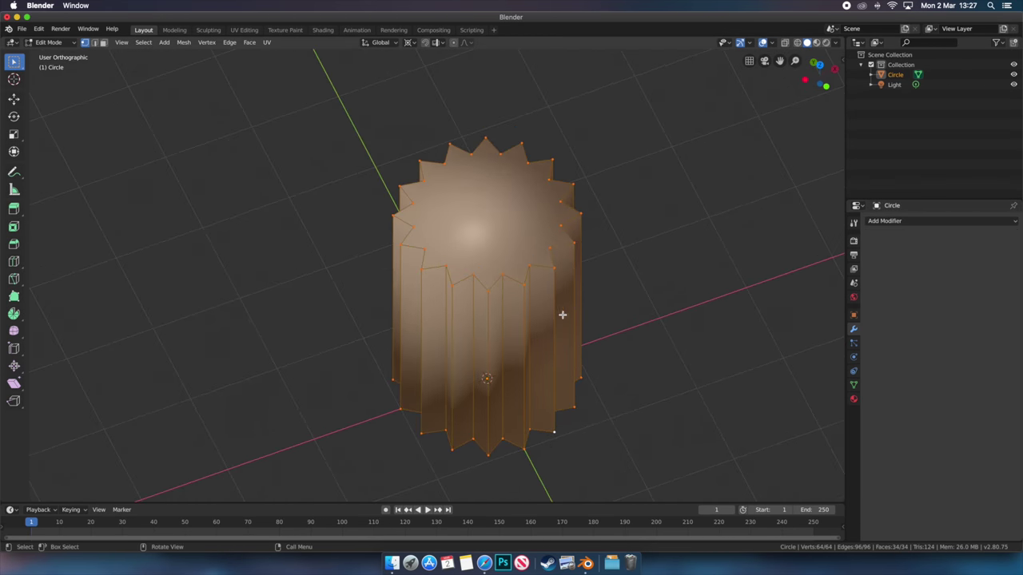
Bevel the column's selected edges and switch to face selection
key(ctrl+b)
click(641, 319)
click(103, 41)
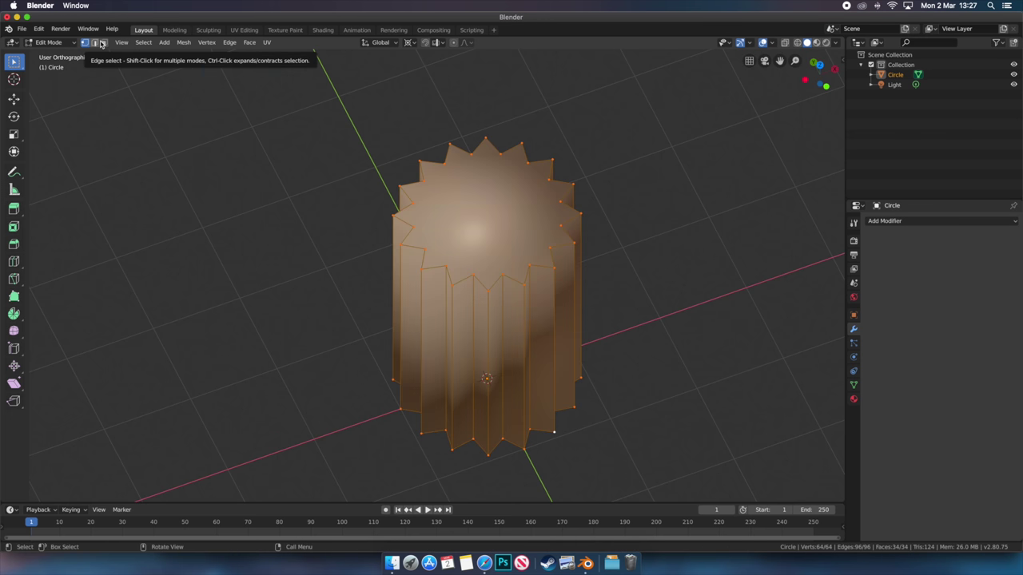
key(Tab)
Bevel all of the column's edges and return to object mode
mouse_move(643, 285)
middle_down()
mouse_move(715, 259)
mouse_move(495, 240)
middle_up()
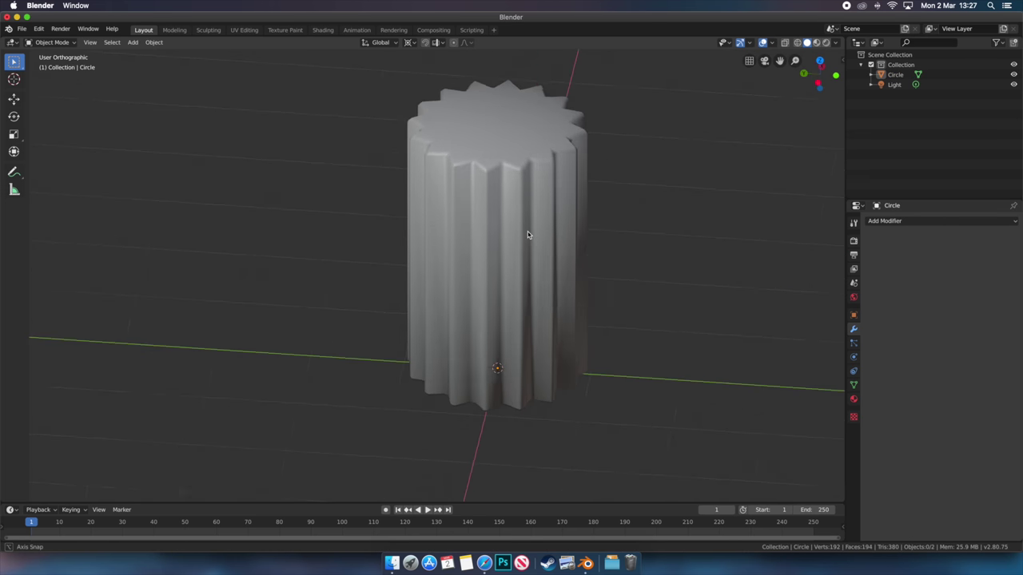
click(477, 228)
key(Tab)
key(ctrl+b)
click(665, 257)
key(Tab)
mouse_move(663, 256)
middle_down()
mouse_move(703, 250)
mouse_move(708, 297)
mouse_move(677, 266)
middle_up()
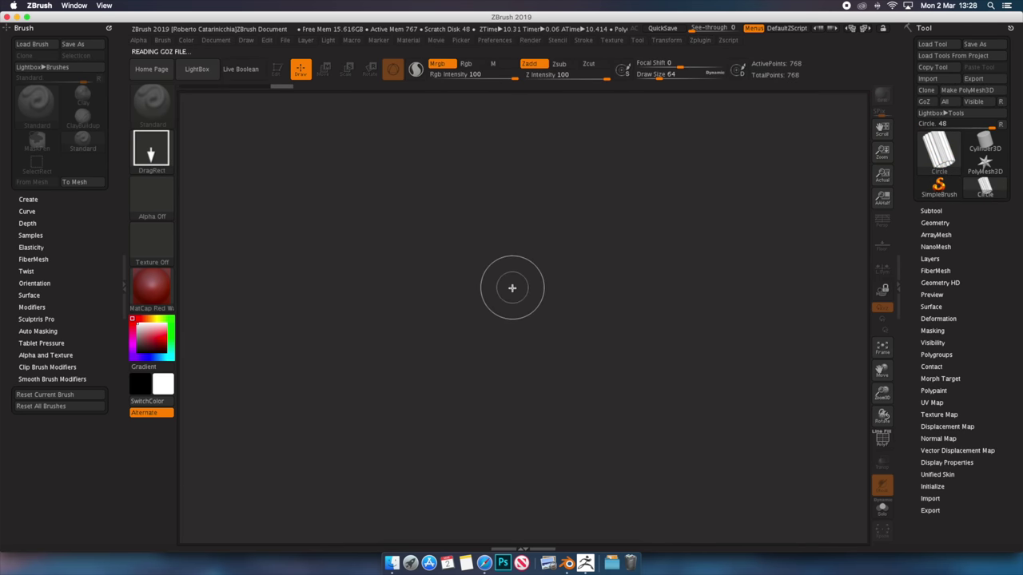
Draw the imported column tool onto the ZBrush canvas and make it editable
click(939, 150)
drag(515, 276, 512, 478)
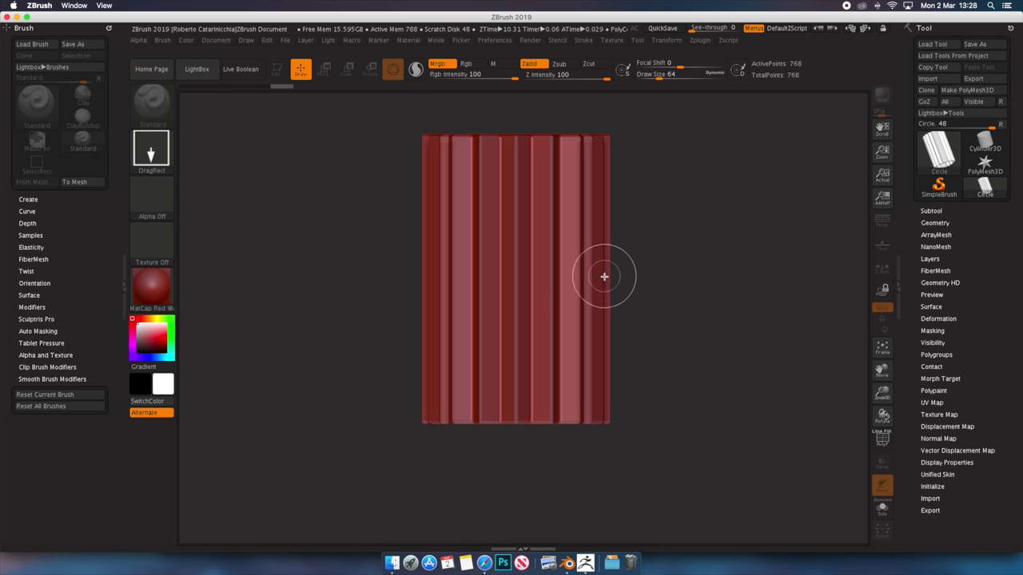
key(ctrl+n)
drag(534, 292, 516, 450)
click(276, 69)
mouse_move(639, 308)
mouse_down()
mouse_move(662, 333)
mouse_move(623, 410)
mouse_up()
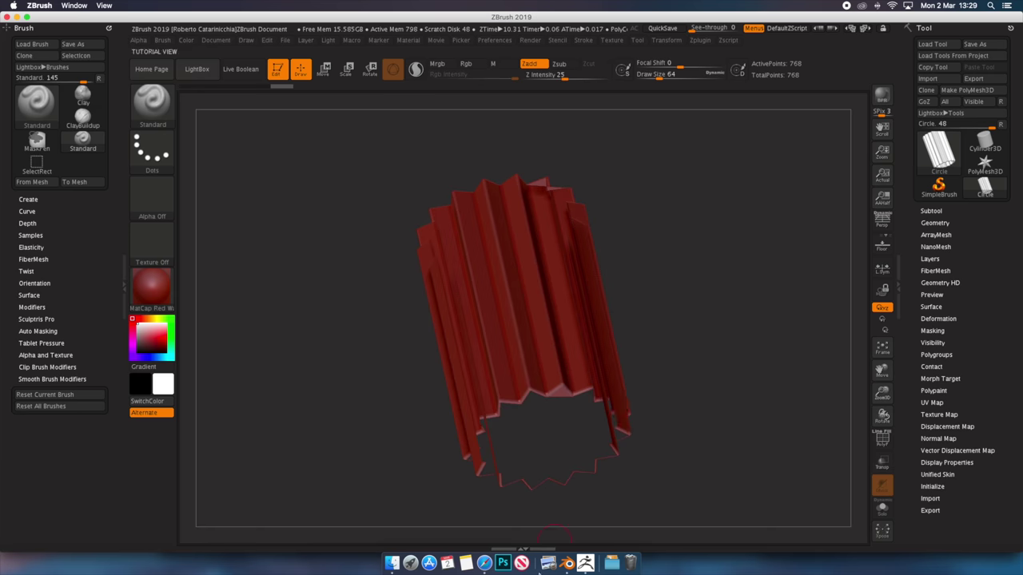
In Blender, select all of the column's faces and triangulate them
click(567, 564)
key(Tab)
key(a)
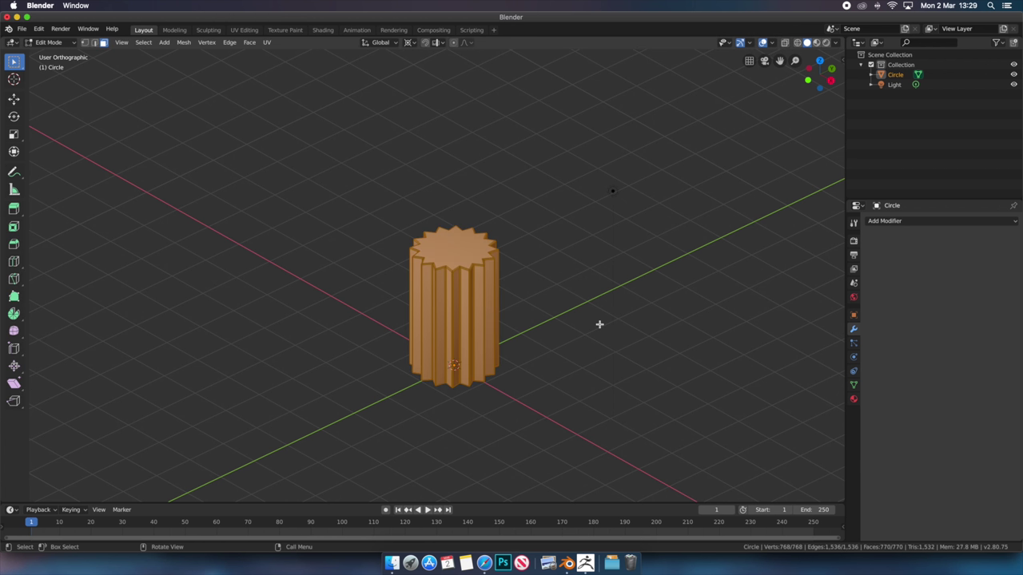
key(F3)
text(triang)
key(Down)
key(Down)
key(Return)
Convert the triangles back to quads and recalculate normals before sending to ZBrush
key(F3)
text(tris)
key(Return)
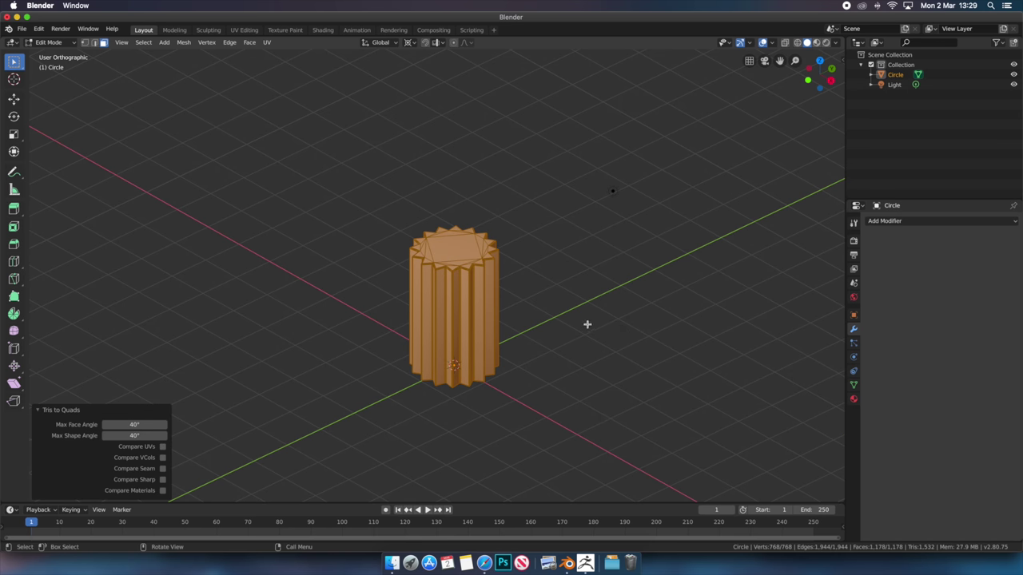
key(F3)
text(RECA)
key(Return)
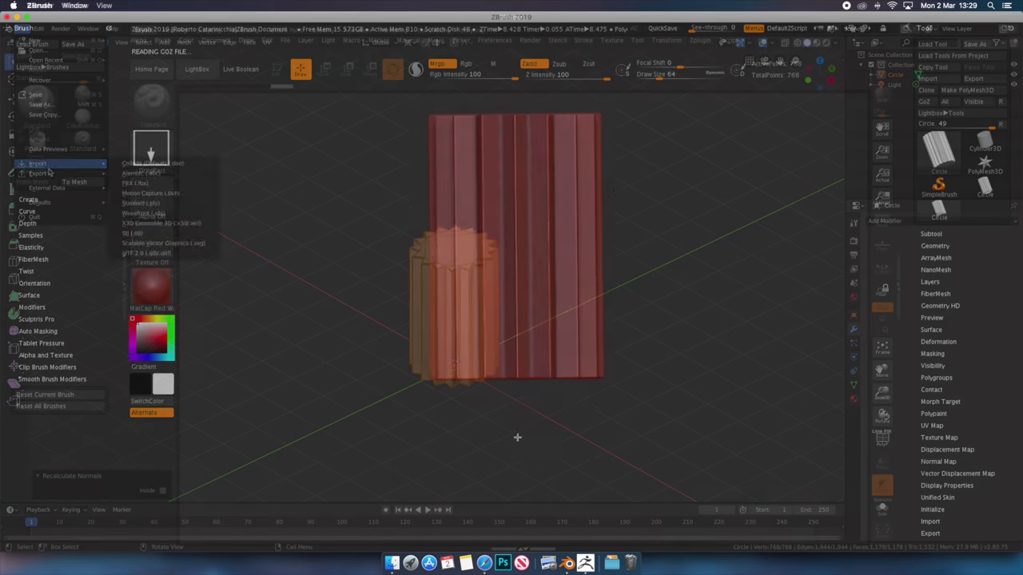
Remesh the imported column with DynaMesh at resolution 304 and enable perspective
mouse_move(665, 229)
mouse_down()
mouse_move(660, 312)
mouse_move(682, 292)
mouse_move(647, 336)
mouse_up()
click(935, 246)
click(933, 405)
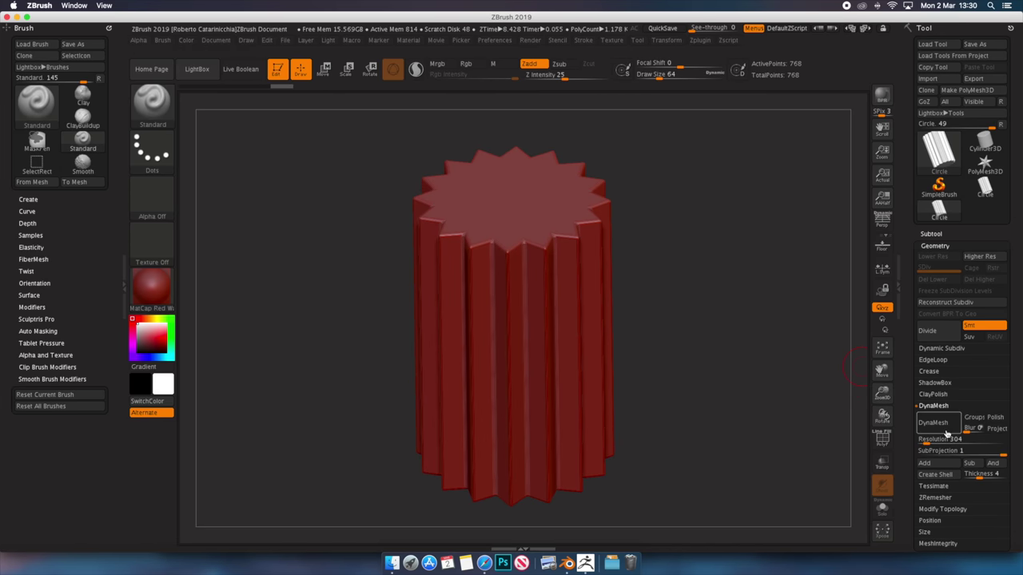
drag(571, 249, 541, 392)
key(p)
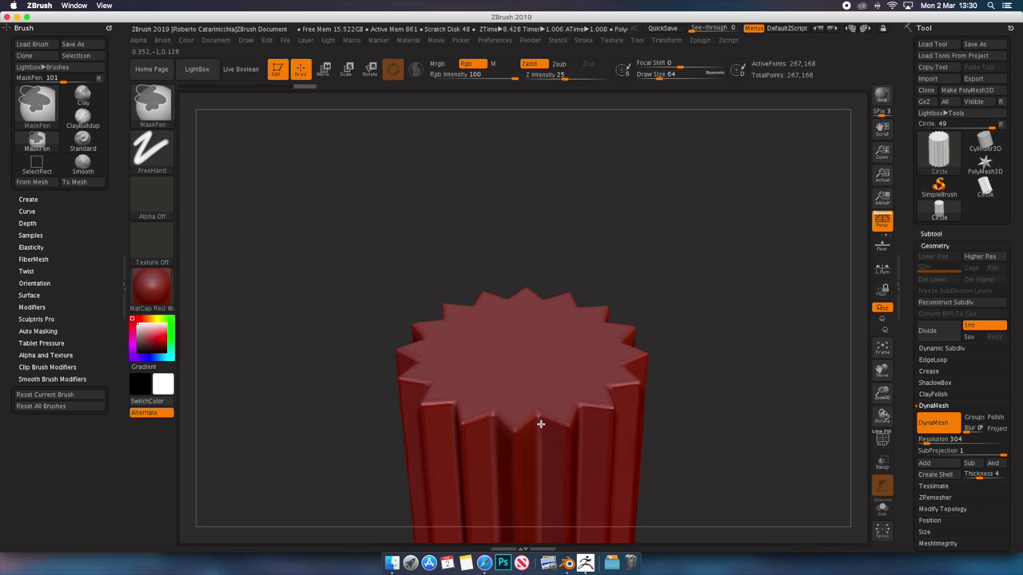
Chip the column's flute edges with the TrimDynamic brush at Draw Size 27
click(47, 114)
key(t)
key(d)
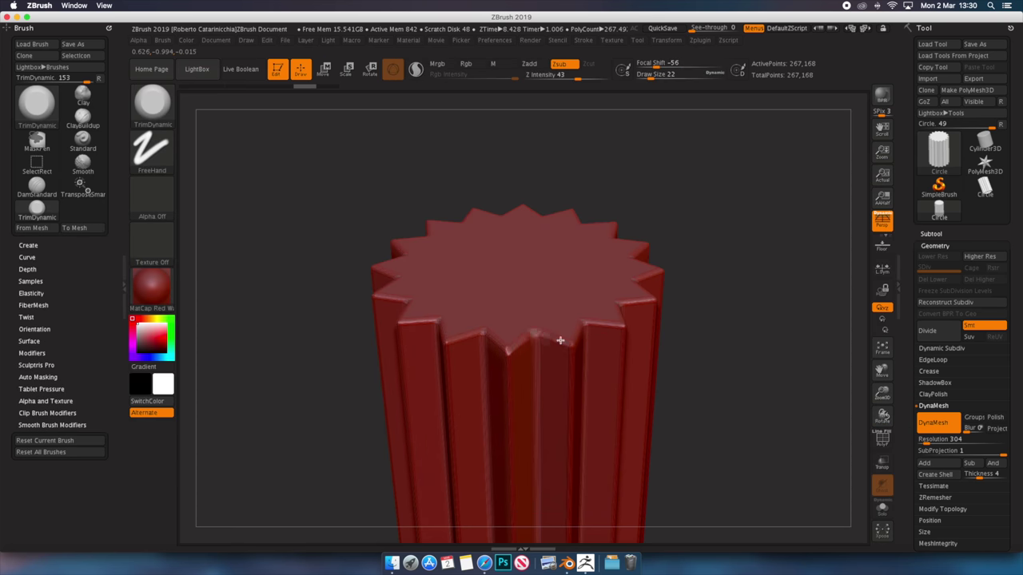
mouse_move(570, 338)
mouse_down()
mouse_move(685, 216)
mouse_move(506, 360)
mouse_move(527, 272)
mouse_up()
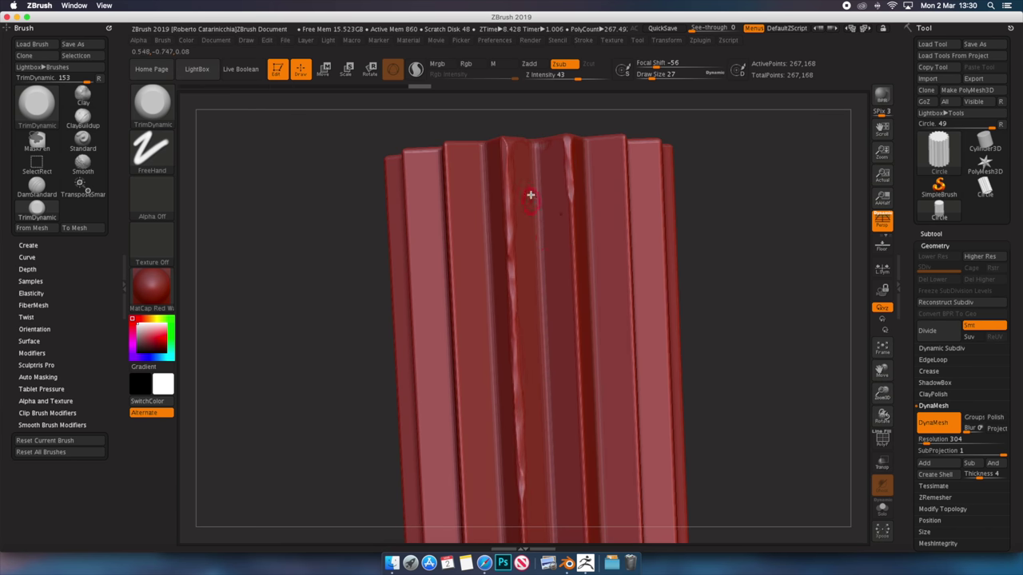
mouse_move(530, 315)
mouse_down()
mouse_move(719, 303)
mouse_move(521, 147)
mouse_move(498, 144)
mouse_up()
mouse_move(747, 258)
mouse_down()
mouse_move(503, 235)
mouse_move(669, 333)
mouse_move(461, 330)
mouse_up()
drag(442, 413, 486, 280)
mouse_move(479, 328)
mouse_down()
mouse_move(665, 251)
mouse_move(475, 297)
mouse_move(412, 211)
mouse_up()
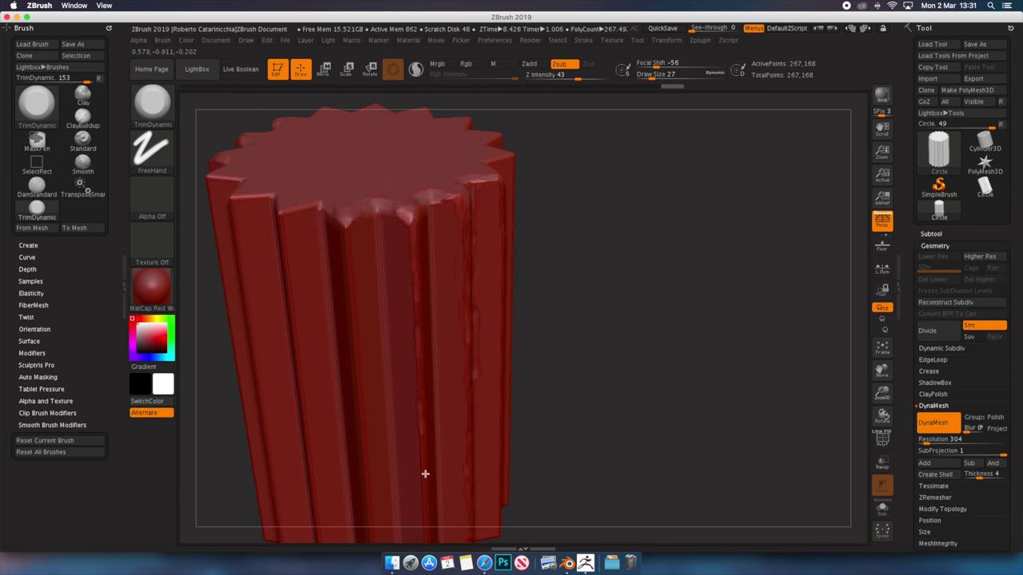
drag(422, 437, 396, 326)
mouse_move(410, 491)
mouse_down()
mouse_move(434, 349)
mouse_move(646, 279)
mouse_move(487, 262)
mouse_move(449, 414)
mouse_up()
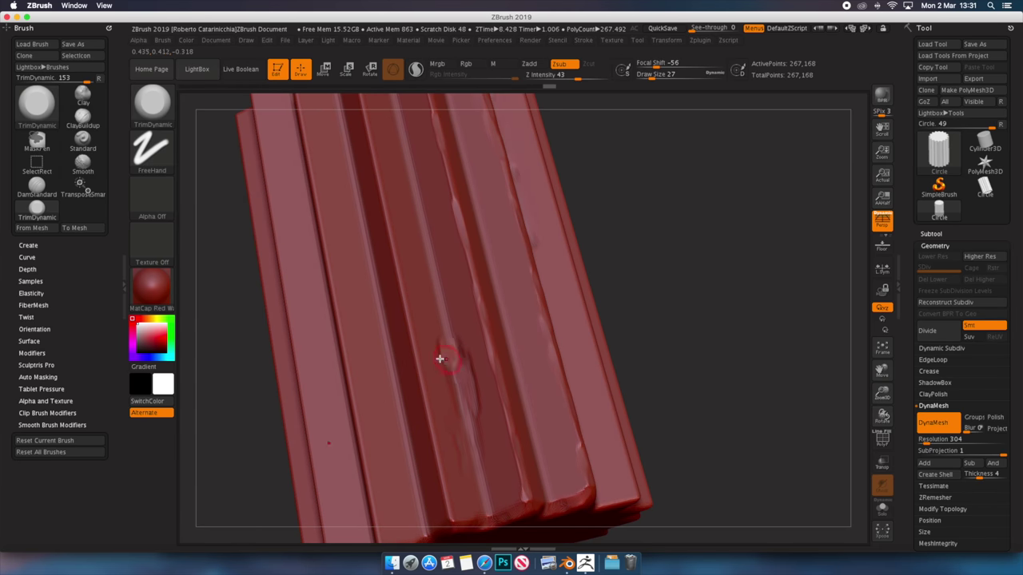
click(152, 284)
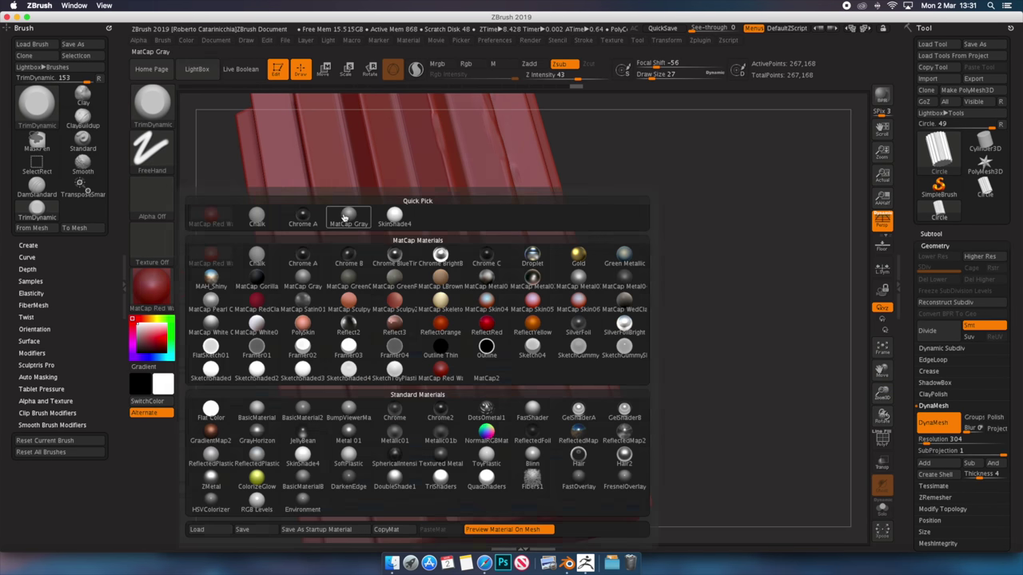
Switch to MatCap Gray and wear the flute edges while rotating around the column
click(480, 323)
mouse_move(430, 218)
mouse_down()
mouse_move(461, 235)
mouse_move(630, 263)
mouse_move(381, 136)
mouse_move(418, 160)
mouse_up()
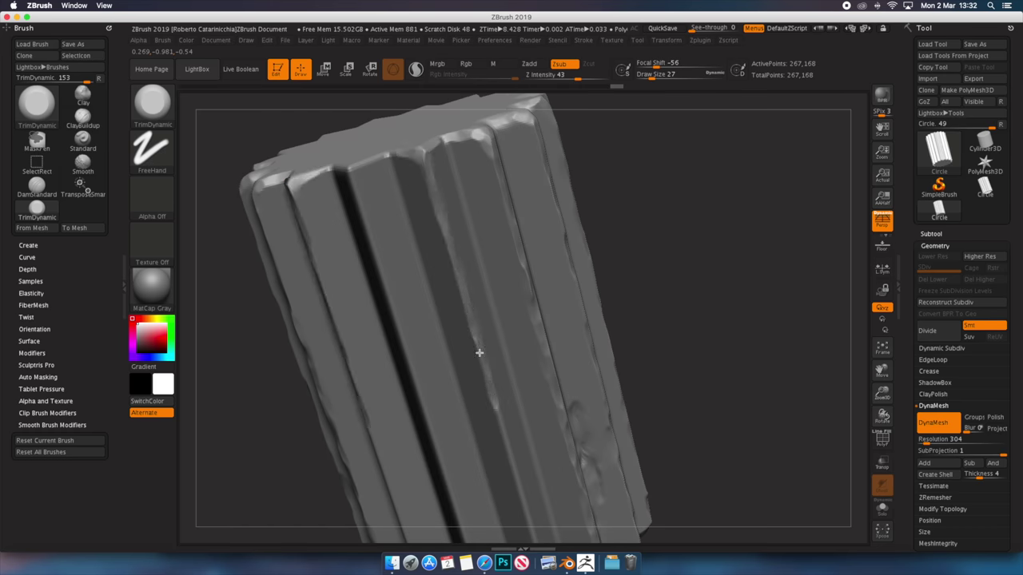
drag(478, 353, 480, 212)
mouse_move(551, 452)
mouse_down()
mouse_move(667, 274)
mouse_move(530, 285)
mouse_up()
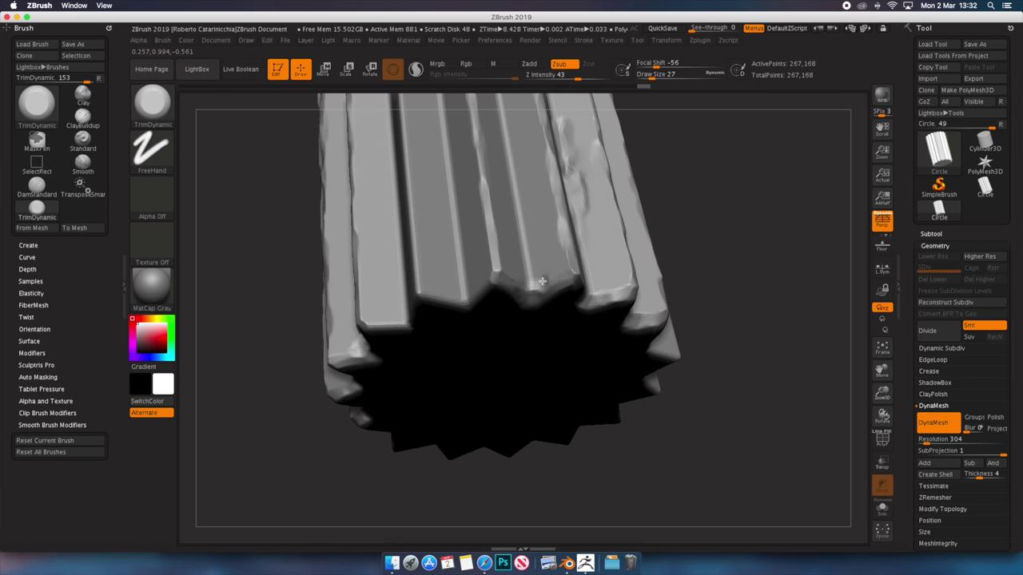
mouse_move(503, 346)
mouse_down()
mouse_move(324, 336)
mouse_move(489, 416)
mouse_up()
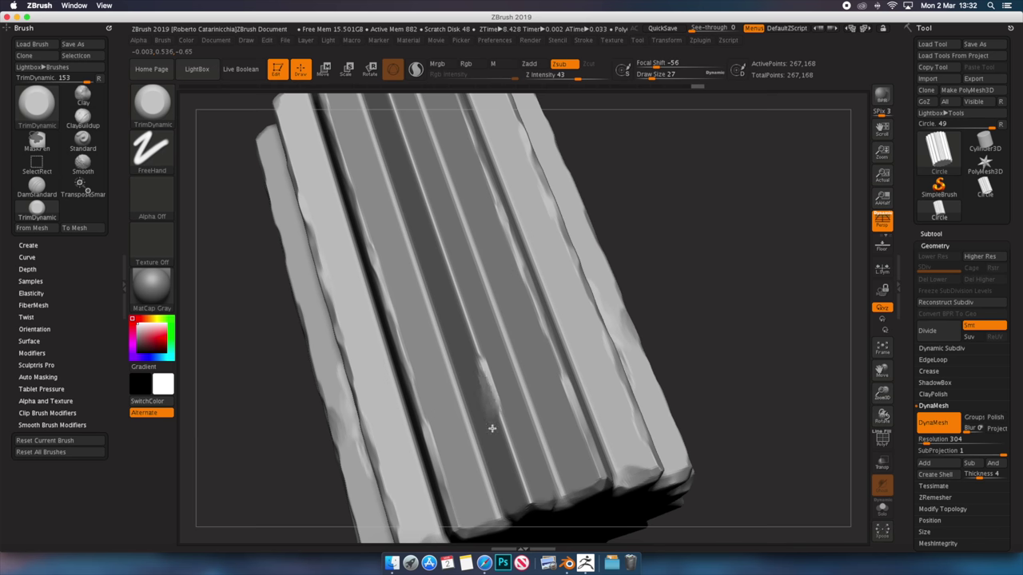
mouse_move(430, 226)
mouse_down()
mouse_move(434, 130)
mouse_move(468, 213)
mouse_move(391, 204)
mouse_up()
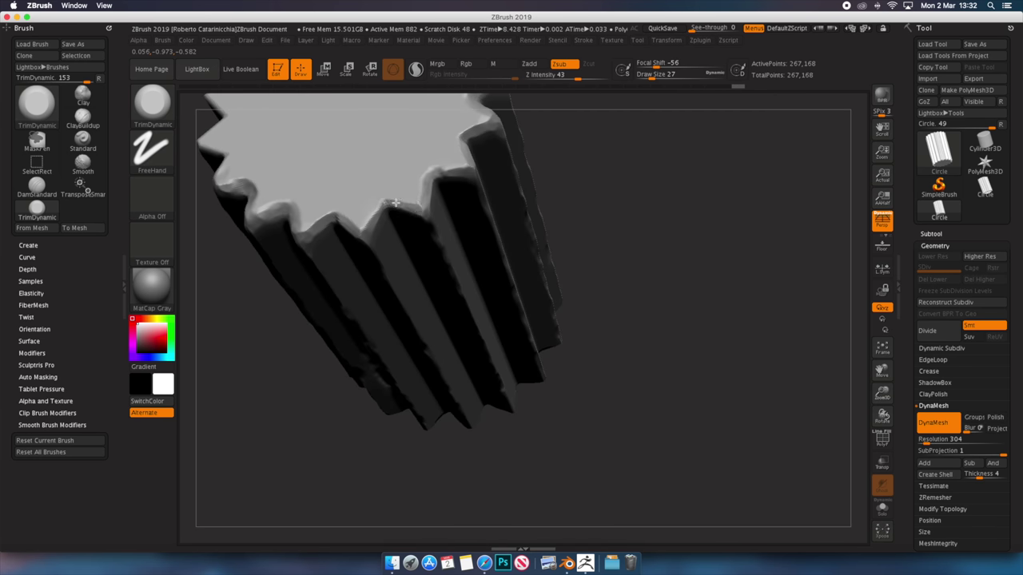
mouse_move(518, 214)
mouse_down()
mouse_move(714, 222)
mouse_move(538, 404)
mouse_move(722, 317)
mouse_move(630, 235)
mouse_move(516, 347)
mouse_move(532, 306)
mouse_move(521, 133)
mouse_move(518, 313)
mouse_move(571, 285)
mouse_move(343, 347)
mouse_move(537, 373)
mouse_up()
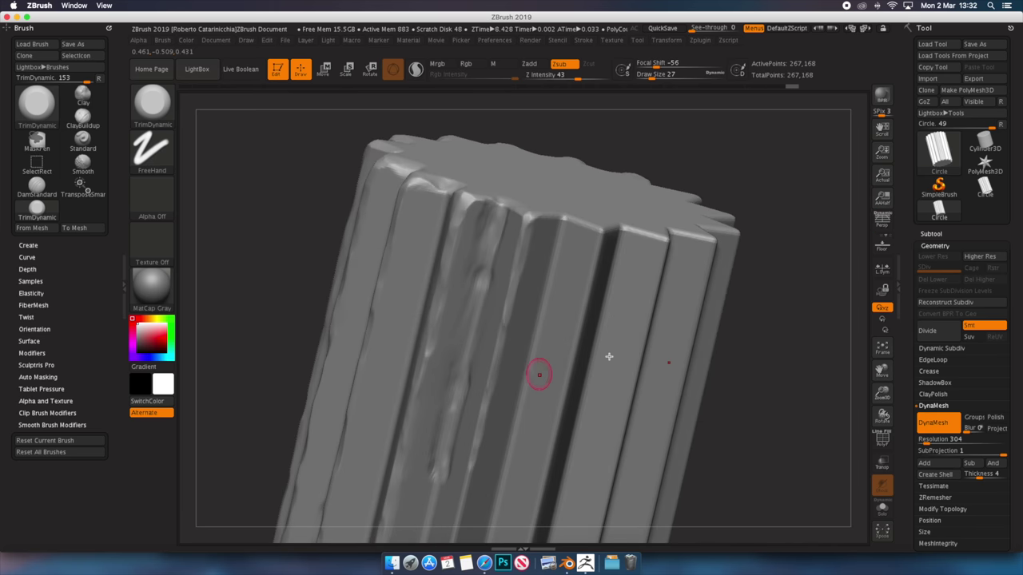
mouse_move(726, 392)
mouse_down()
mouse_move(552, 299)
mouse_move(715, 338)
mouse_move(409, 493)
mouse_move(379, 488)
mouse_up()
drag(461, 470, 460, 483)
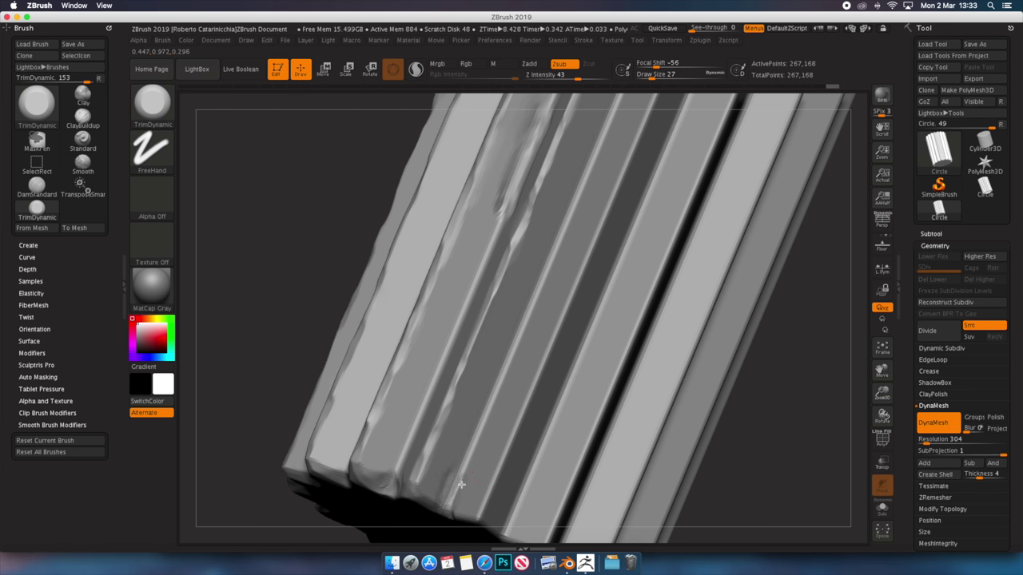
mouse_move(544, 363)
mouse_down()
mouse_move(279, 308)
mouse_move(600, 221)
mouse_move(528, 252)
mouse_up()
drag(570, 290, 472, 188)
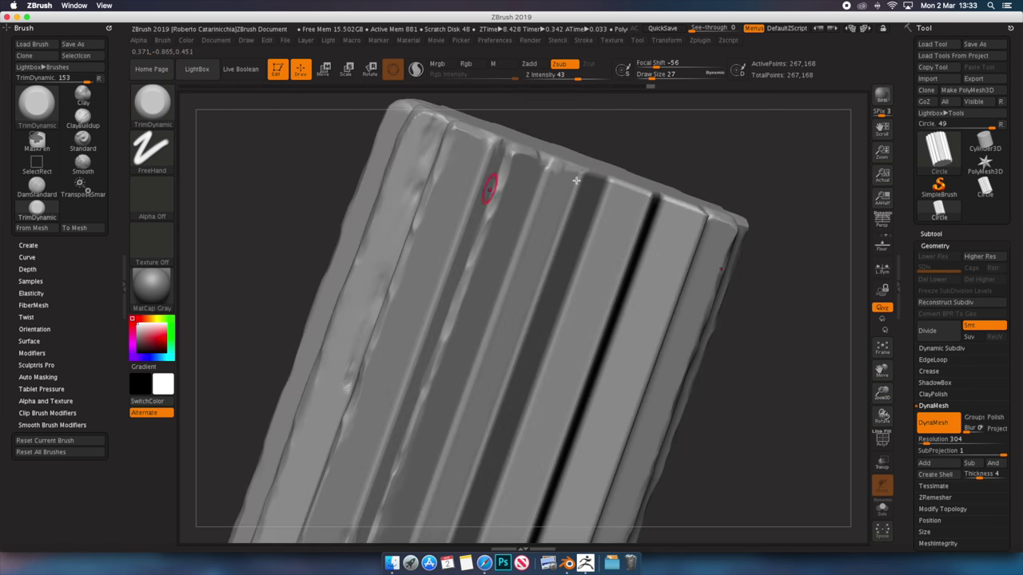
Continue chipping the ridges and gear-shaped top from several angles
drag(505, 386, 549, 258)
mouse_move(472, 448)
mouse_down()
mouse_move(347, 423)
mouse_move(379, 353)
mouse_up()
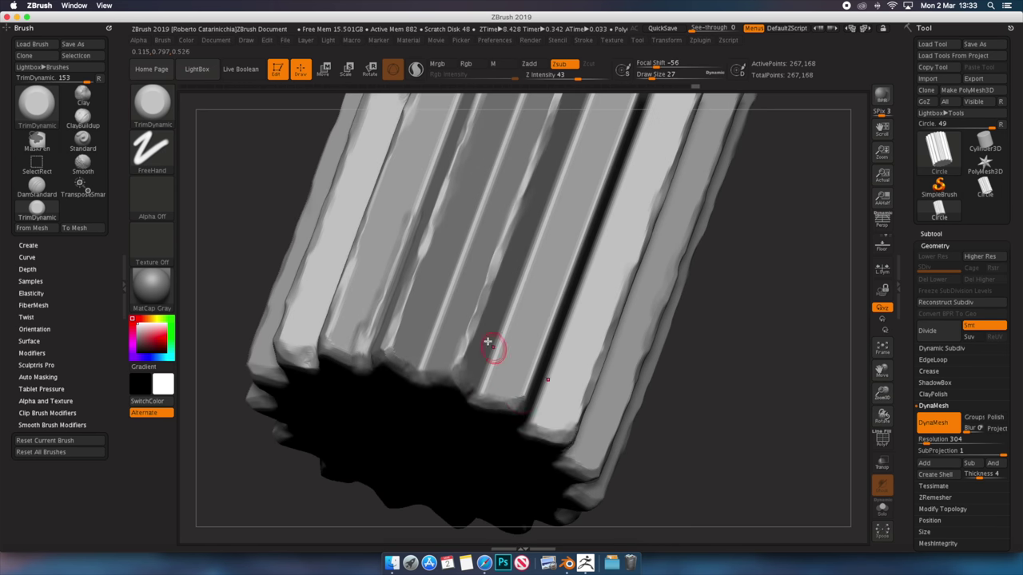
drag(703, 367, 589, 343)
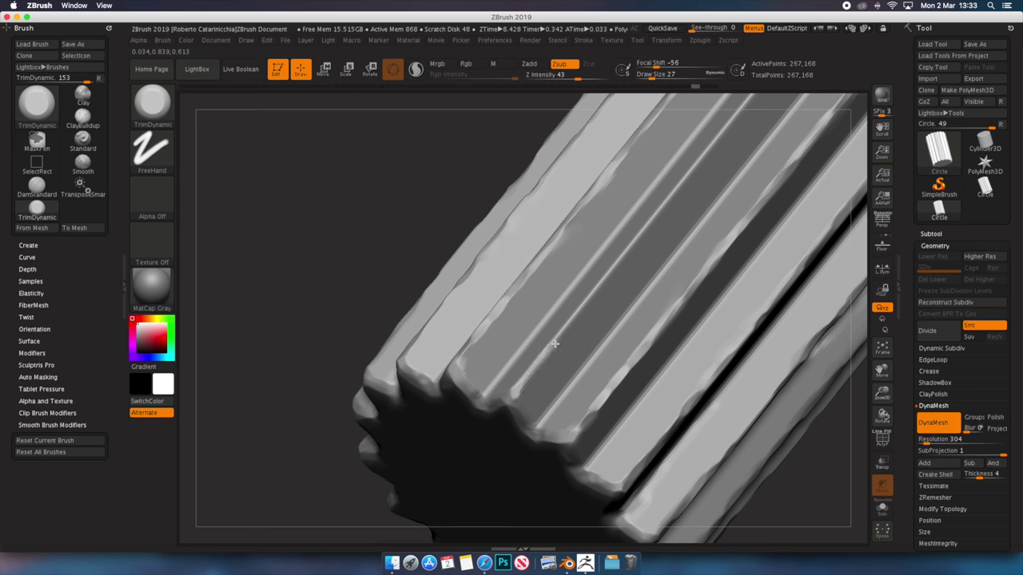
drag(520, 329, 549, 318)
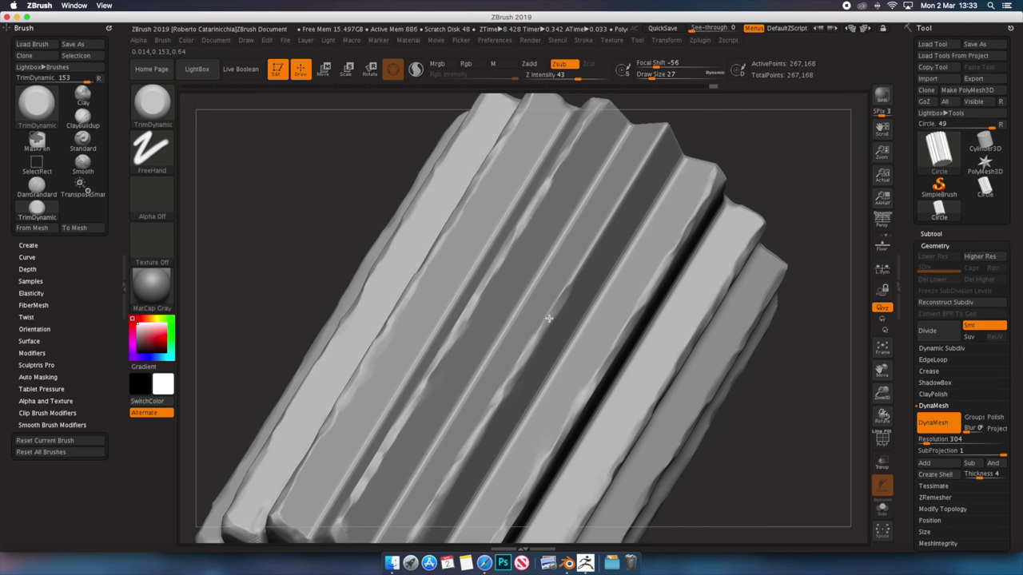
drag(701, 143, 586, 250)
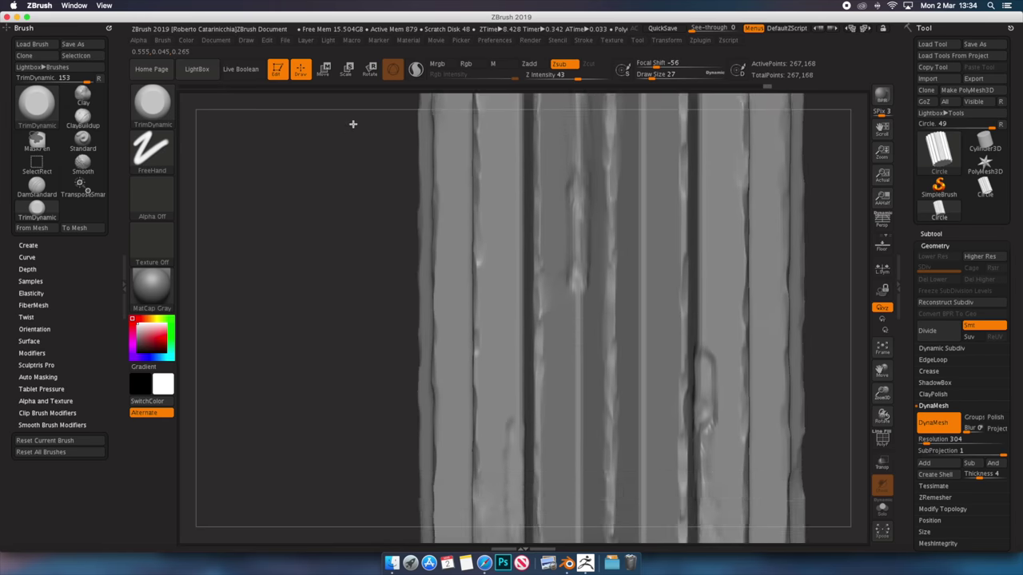
mouse_move(379, 360)
mouse_down()
mouse_move(391, 282)
mouse_move(559, 278)
mouse_move(618, 325)
mouse_move(320, 317)
mouse_move(477, 259)
mouse_move(692, 258)
mouse_move(407, 302)
mouse_up()
mouse_move(603, 308)
mouse_down()
mouse_move(415, 336)
mouse_move(591, 317)
mouse_move(575, 263)
mouse_move(431, 209)
mouse_move(486, 211)
mouse_move(403, 227)
mouse_up()
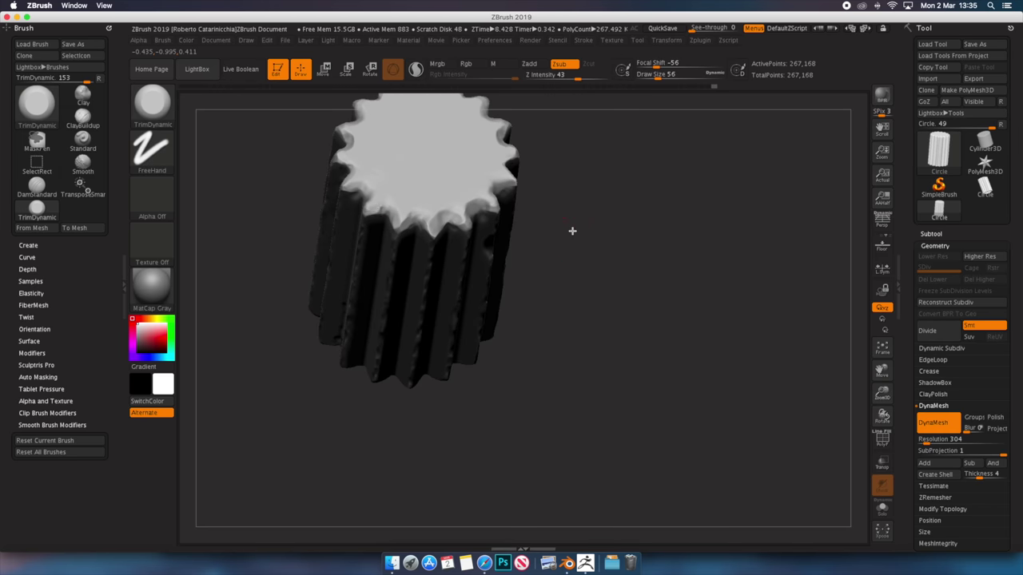
drag(572, 231, 458, 389)
mouse_move(513, 418)
mouse_down()
mouse_move(550, 460)
mouse_move(587, 356)
mouse_move(680, 280)
mouse_move(787, 318)
mouse_move(205, 191)
mouse_up()
Build a damaged lump with ClayBuildup and DynaMesh the column at resolution 400
key(b)
key(c)
key(b)
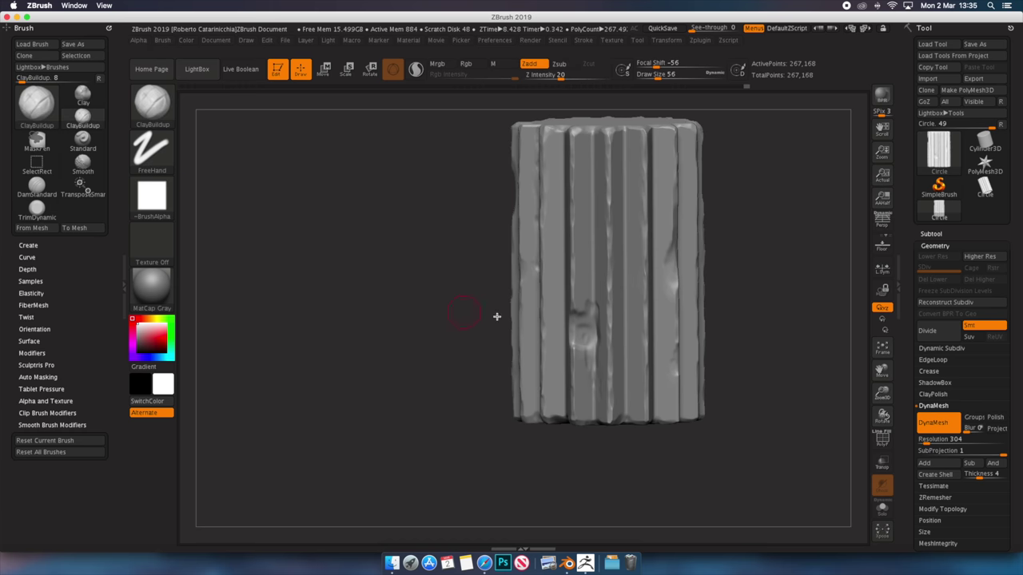
scroll(495, 315, up, 5)
scroll(522, 294, up, 3)
right_drag(538, 294, 526, 299)
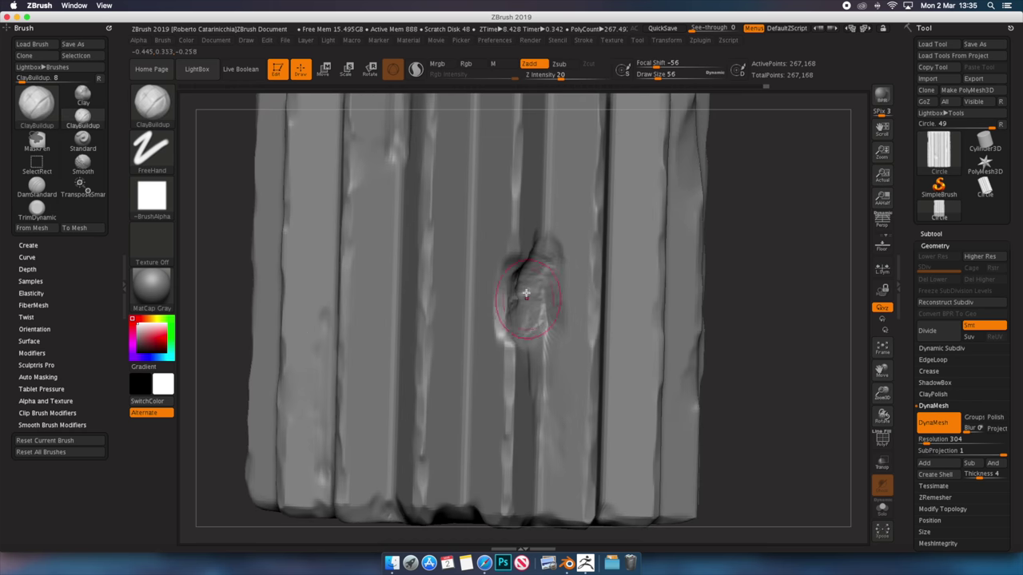
ctrl+drag(735, 285, 847, 328)
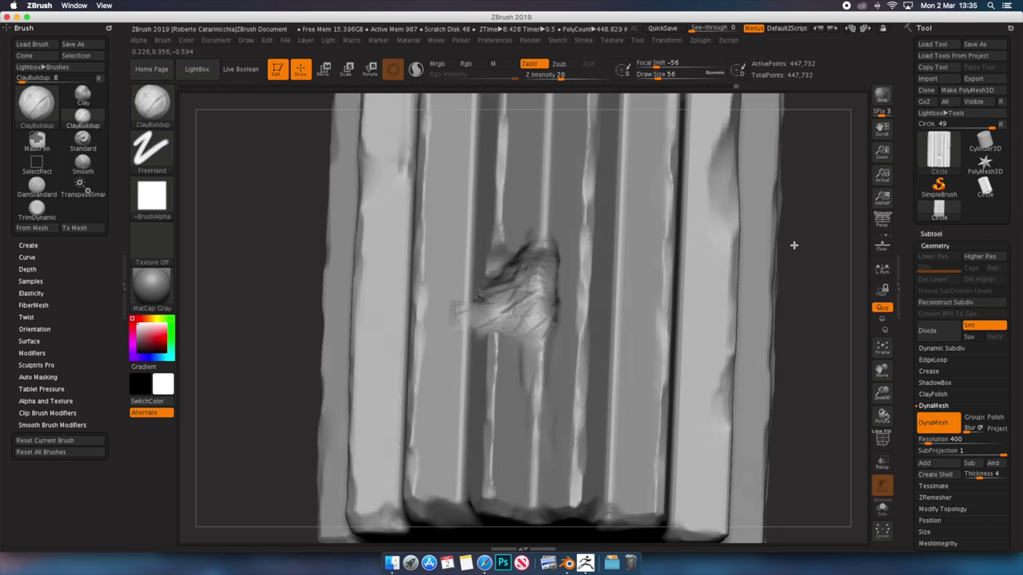
drag(792, 245, 777, 240)
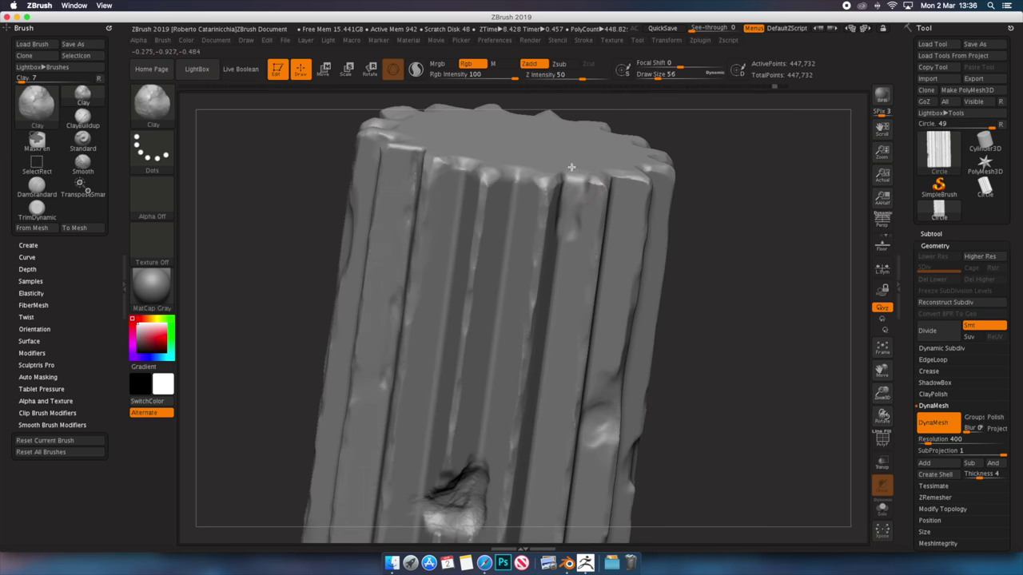
right_drag(571, 167, 492, 323)
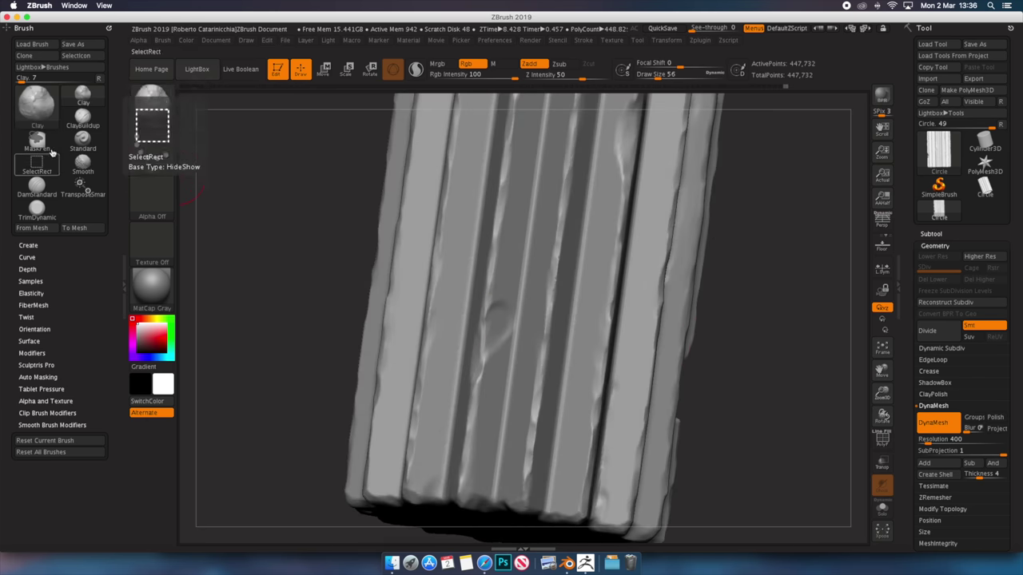
click(45, 104)
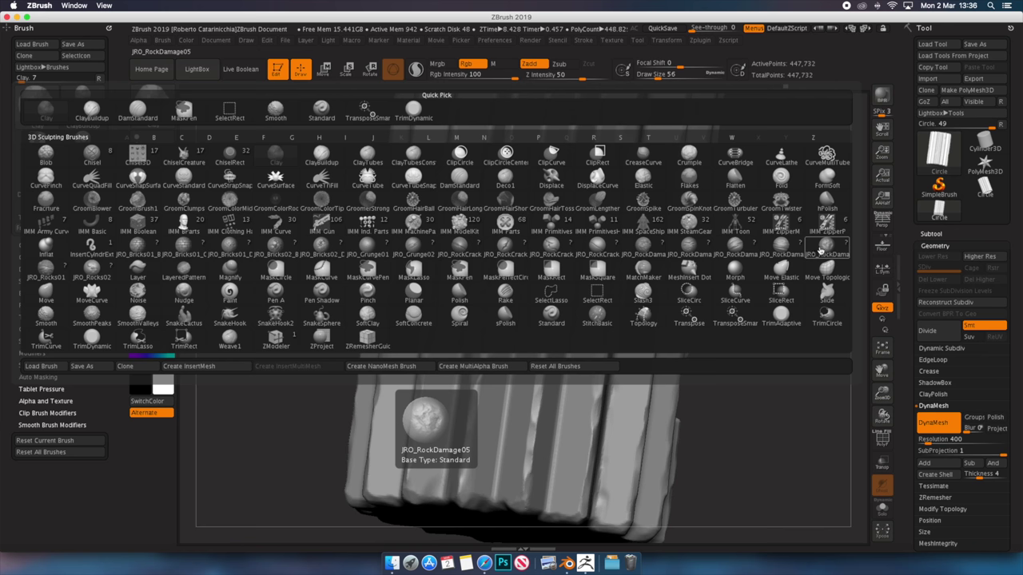
Sculpt pitted grunge over the flutes and top with JRO_Grunge02 and JRO_Grunge01 brushes
click(368, 251)
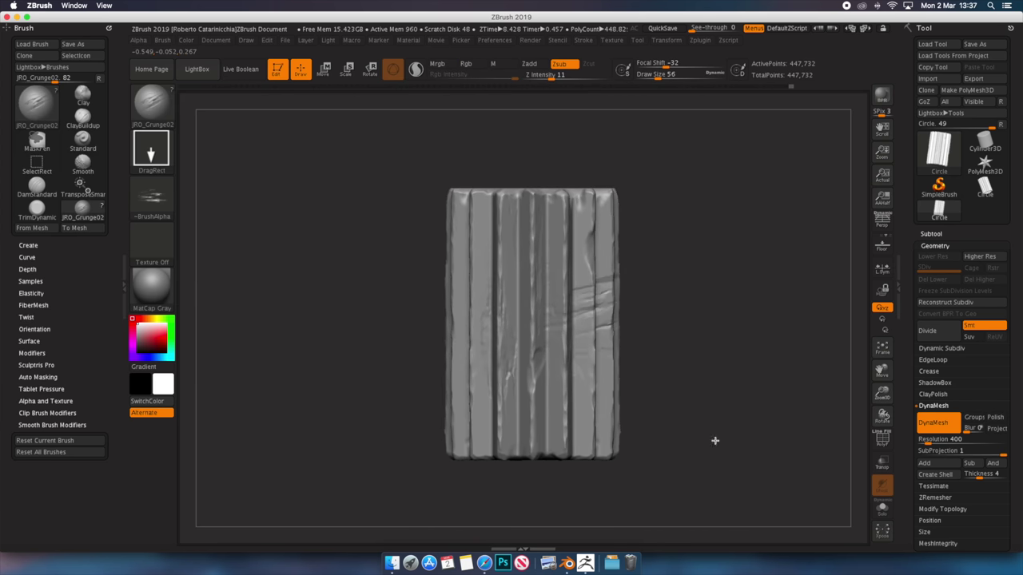
mouse_move(821, 308)
mouse_down()
mouse_move(664, 370)
mouse_move(667, 322)
mouse_move(871, 288)
mouse_up()
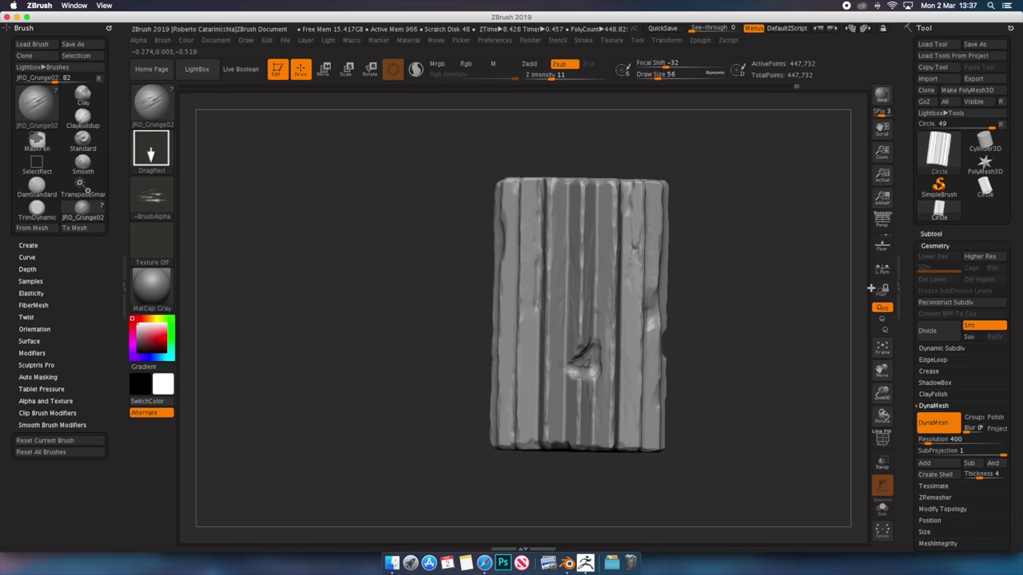
drag(276, 347, 595, 356)
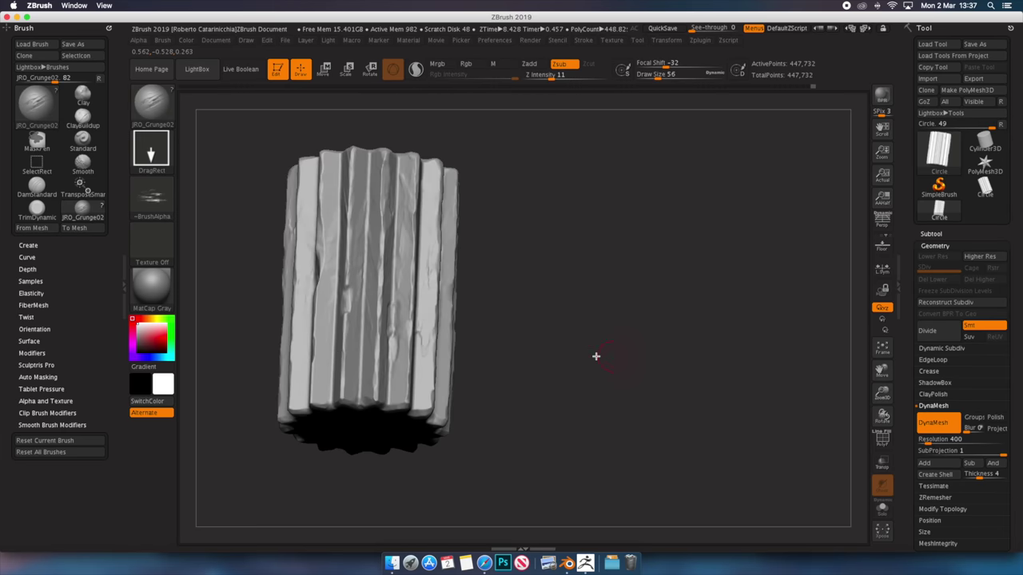
drag(679, 322, 445, 393)
drag(581, 354, 283, 256)
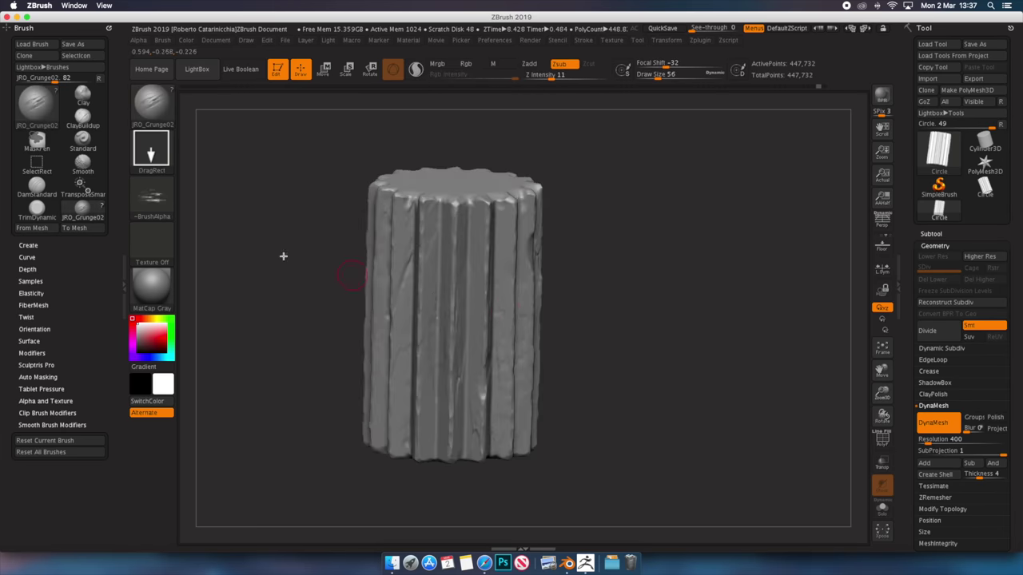
key(b)
click(368, 247)
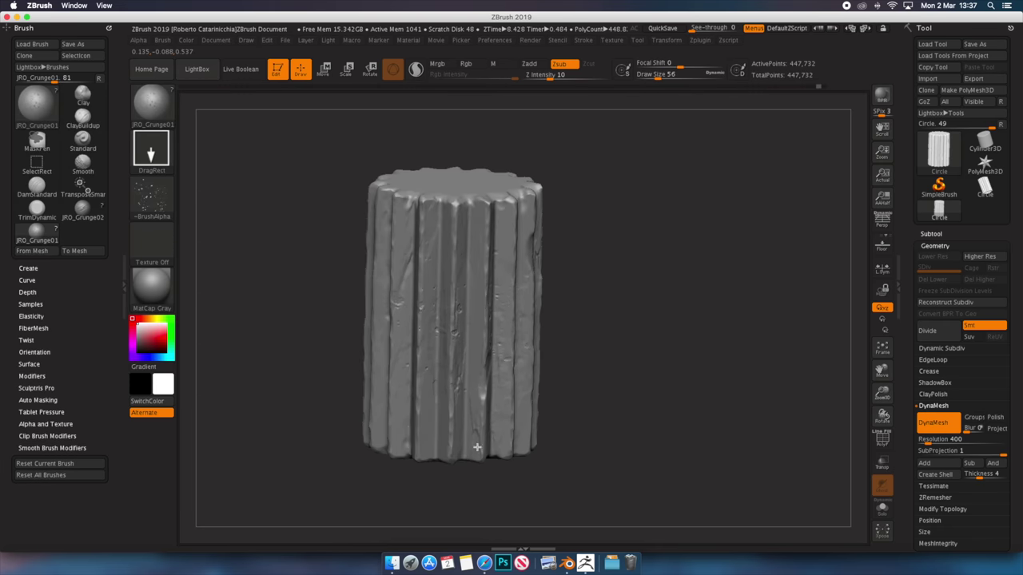
mouse_move(476, 447)
mouse_down()
mouse_move(630, 343)
mouse_move(399, 474)
mouse_move(329, 466)
mouse_move(474, 363)
mouse_move(400, 213)
mouse_move(362, 345)
mouse_move(438, 220)
mouse_up()
click(82, 209)
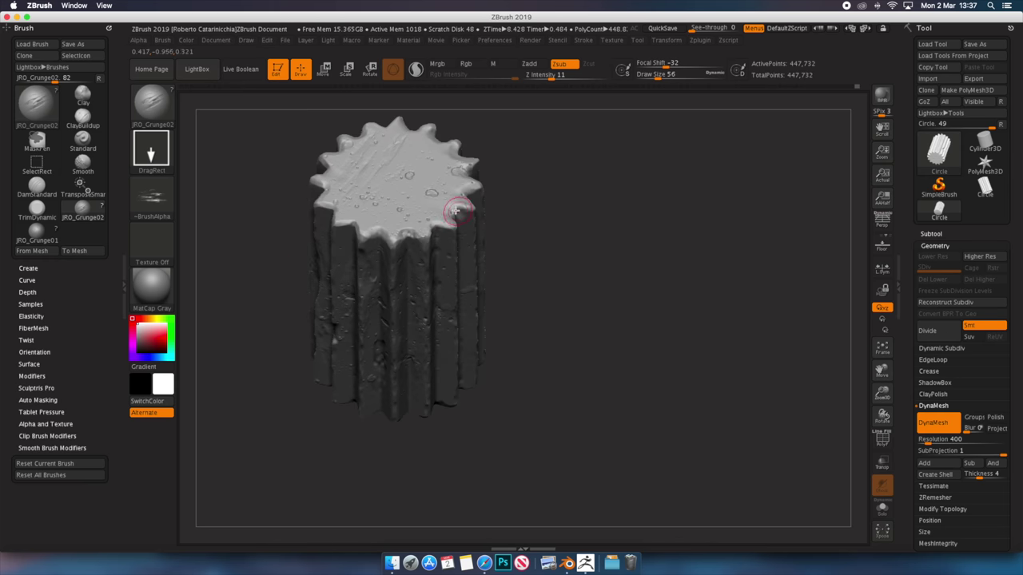
Switch to the TrimDynamic brush and orbit the column's ridged sides with perspective on
mouse_move(514, 115)
mouse_down()
mouse_move(555, 296)
mouse_move(562, 253)
mouse_move(506, 300)
mouse_move(407, 233)
mouse_up()
key(b)
key(t)
key(d)
mouse_move(461, 127)
mouse_down()
mouse_move(532, 179)
mouse_move(433, 214)
mouse_move(346, 204)
mouse_up()
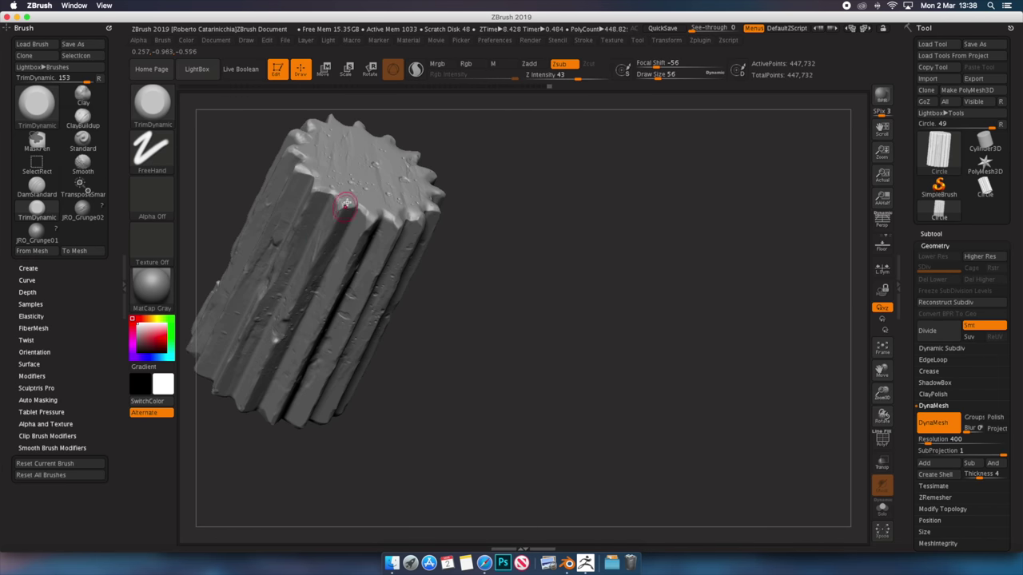
mouse_move(462, 295)
mouse_down()
mouse_move(598, 323)
mouse_move(722, 293)
mouse_move(680, 210)
mouse_up()
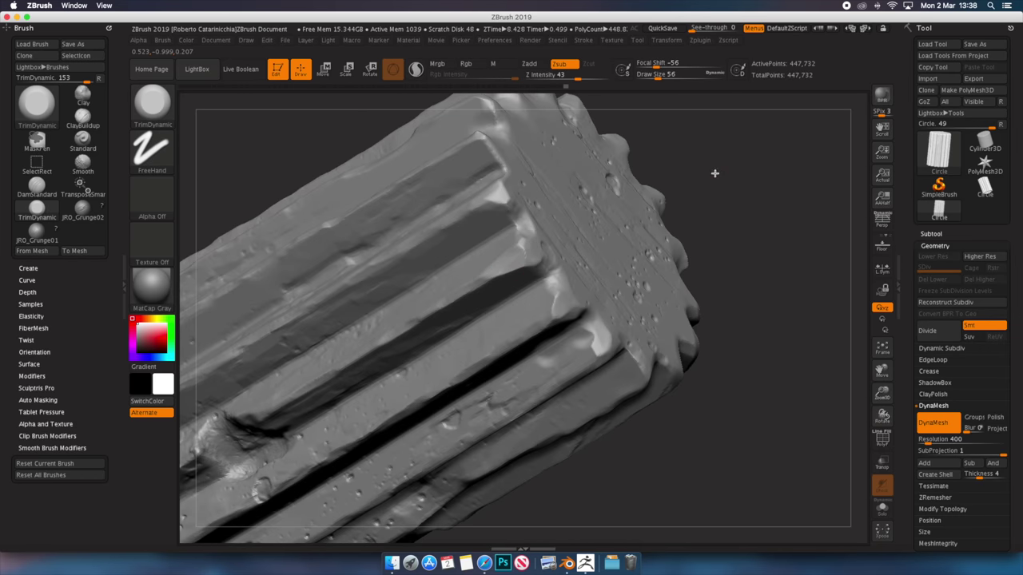
mouse_move(714, 173)
mouse_down()
mouse_move(658, 235)
mouse_move(738, 258)
mouse_move(452, 386)
mouse_move(433, 372)
mouse_up()
drag(502, 352, 620, 184)
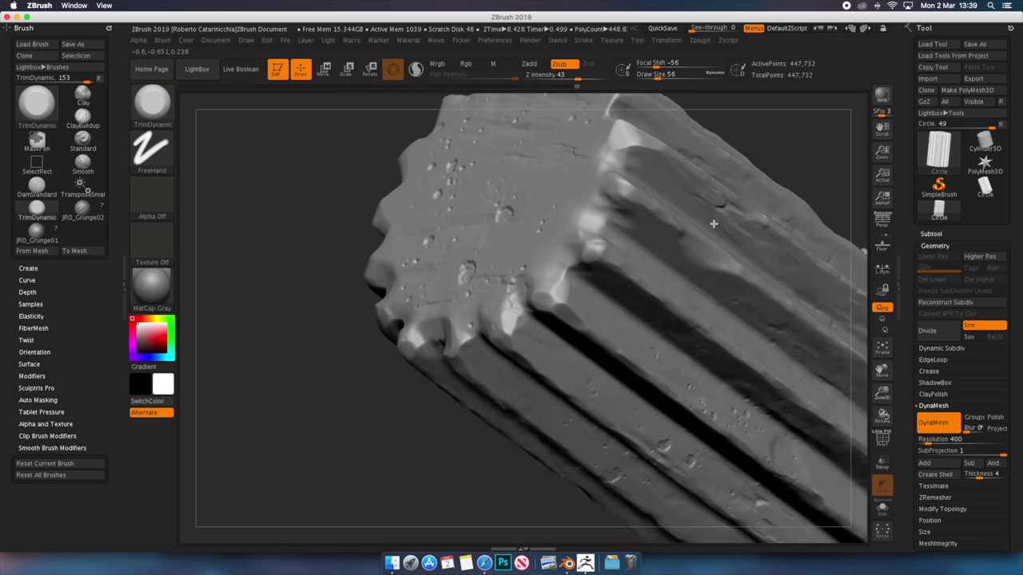
mouse_move(398, 383)
mouse_down()
mouse_move(722, 201)
mouse_move(730, 327)
mouse_move(727, 303)
mouse_up()
key(p)
key(p)
Orbit the block to inspect its top grooves from above and upright
mouse_move(772, 391)
mouse_down()
mouse_move(727, 319)
mouse_move(492, 157)
mouse_up()
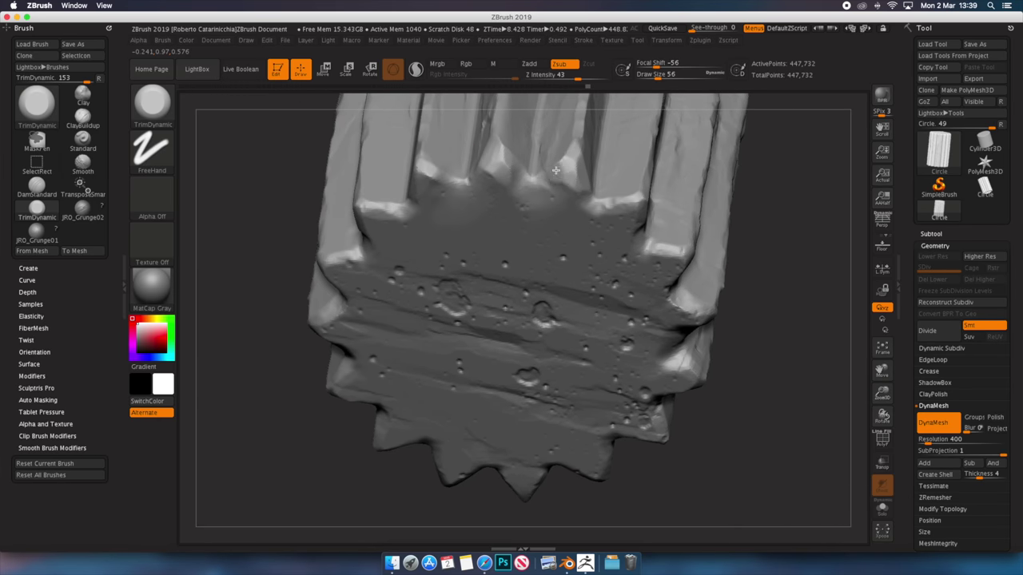
mouse_move(645, 210)
mouse_down()
mouse_move(342, 296)
mouse_move(365, 338)
mouse_move(571, 232)
mouse_up()
drag(581, 295, 614, 341)
mouse_move(656, 228)
mouse_down()
mouse_move(668, 229)
mouse_move(514, 366)
mouse_move(631, 294)
mouse_move(498, 321)
mouse_up()
drag(727, 208, 492, 301)
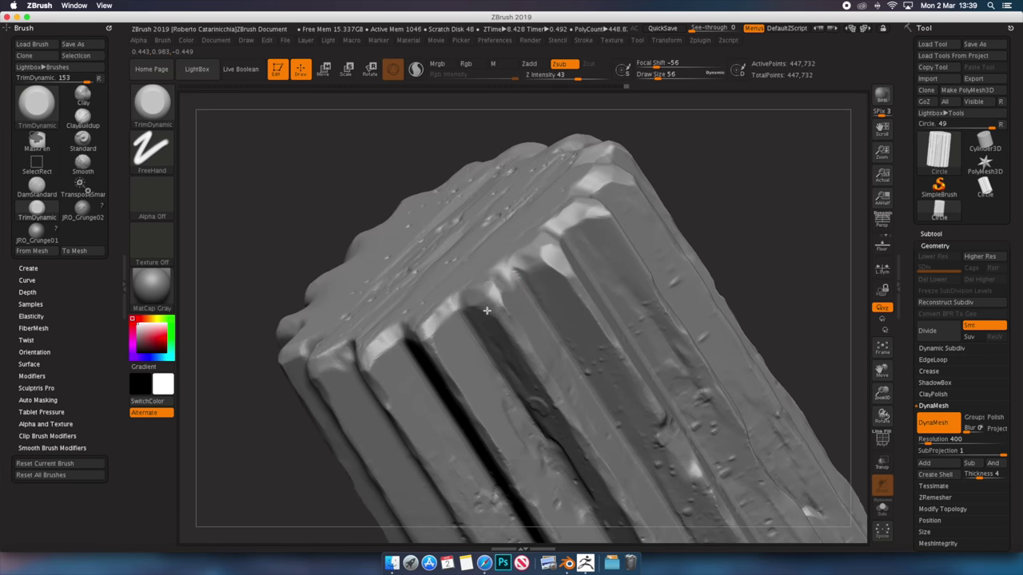
drag(432, 361, 681, 210)
drag(382, 308, 521, 301)
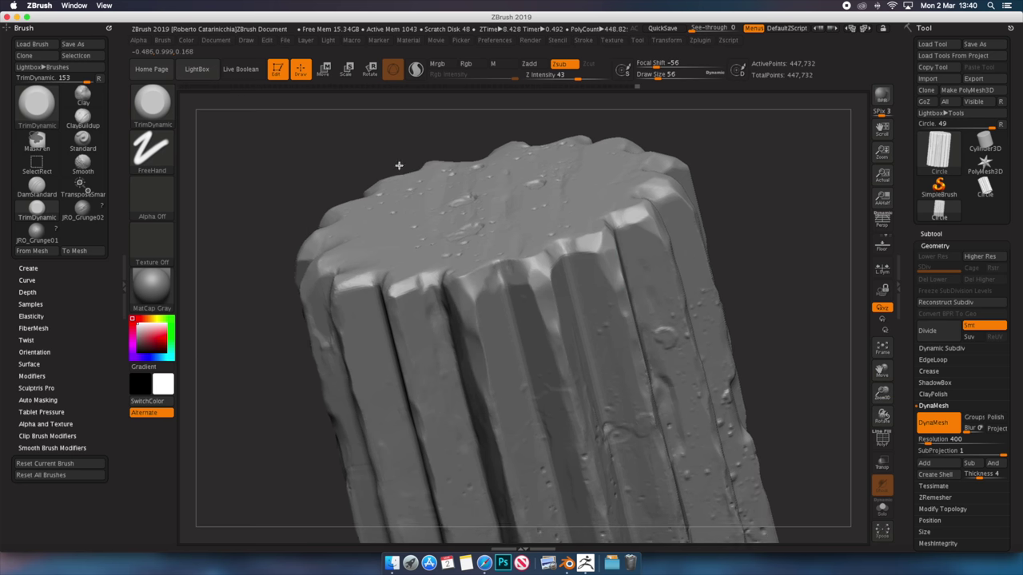
drag(780, 275, 659, 273)
Try the Standard brush, return to TrimDynamic, and orbit to a straight side view
click(82, 138)
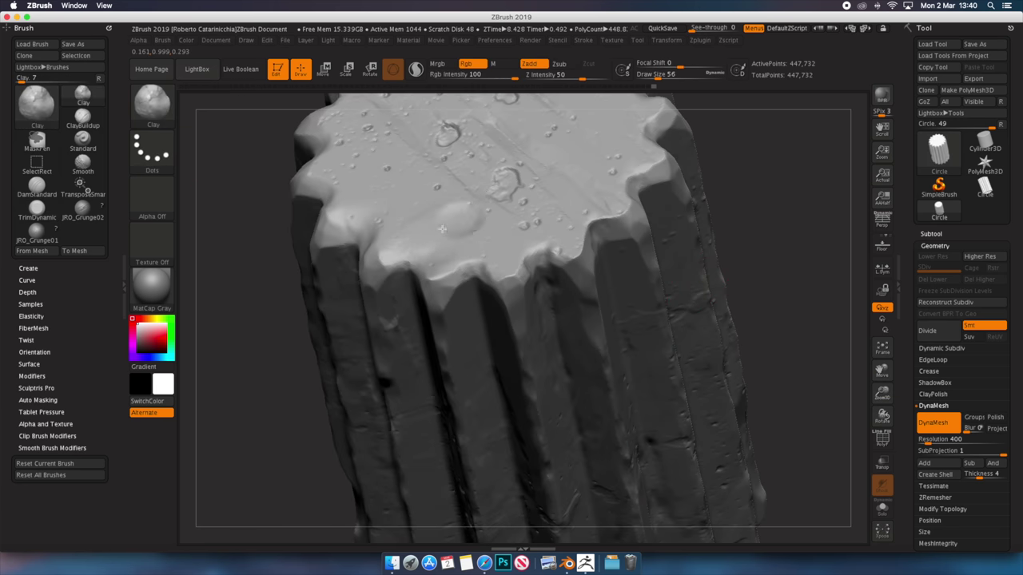
mouse_move(703, 162)
mouse_down()
mouse_move(646, 200)
mouse_move(731, 215)
mouse_move(588, 198)
mouse_move(583, 314)
mouse_up()
key(b)
key(t)
key(d)
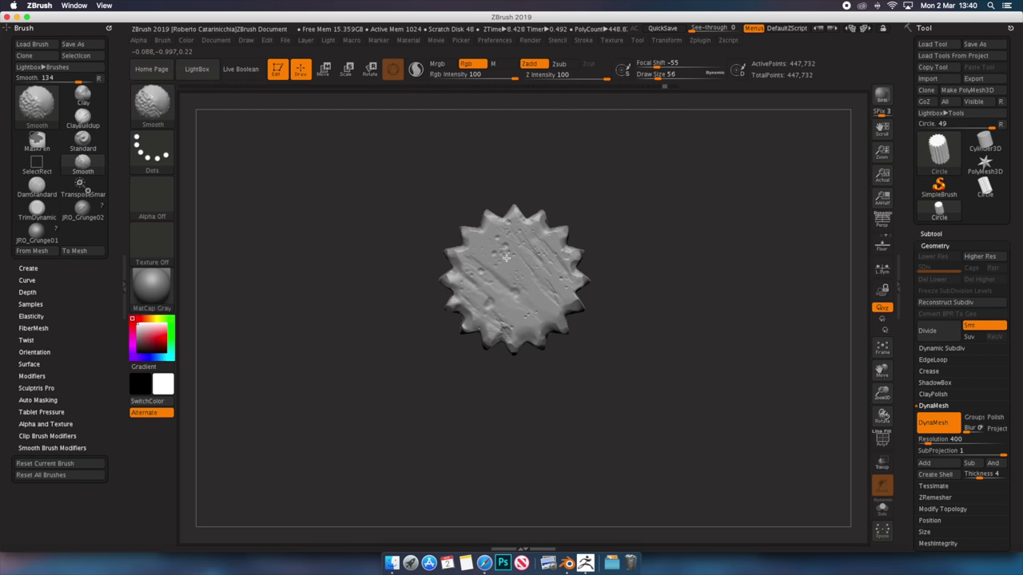
mouse_move(607, 212)
shift+mouse_down()
mouse_move(638, 306)
mouse_move(487, 395)
mouse_move(600, 314)
shift+mouse_up()
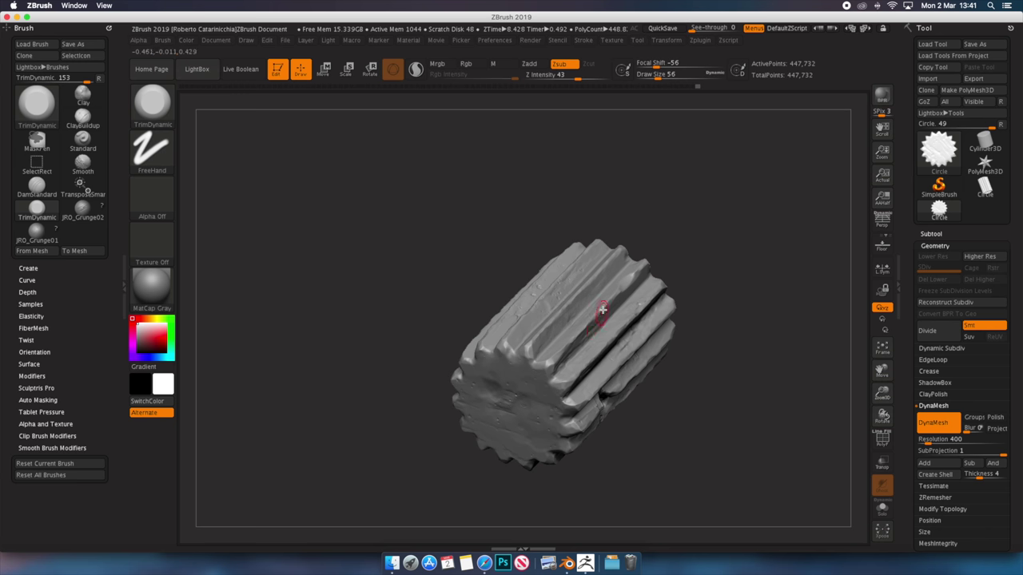
mouse_move(617, 304)
shift+mouse_down()
mouse_move(483, 234)
mouse_move(504, 167)
mouse_move(514, 215)
mouse_move(395, 213)
mouse_move(589, 292)
shift+mouse_up()
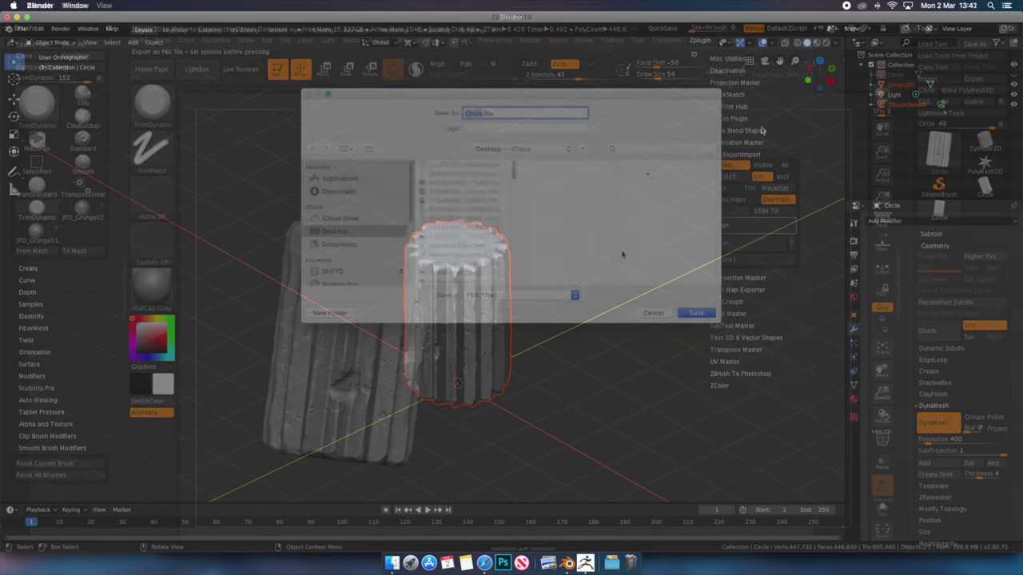
Hide ZBrushDefault and add a Decimate modifier to Circle.001
click(1013, 114)
click(901, 84)
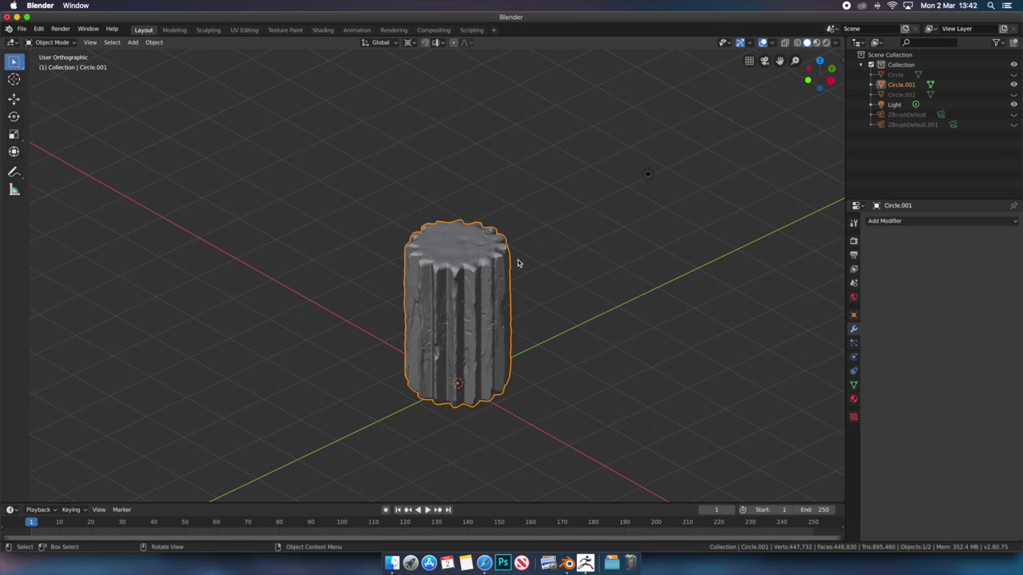
click(885, 221)
click(823, 288)
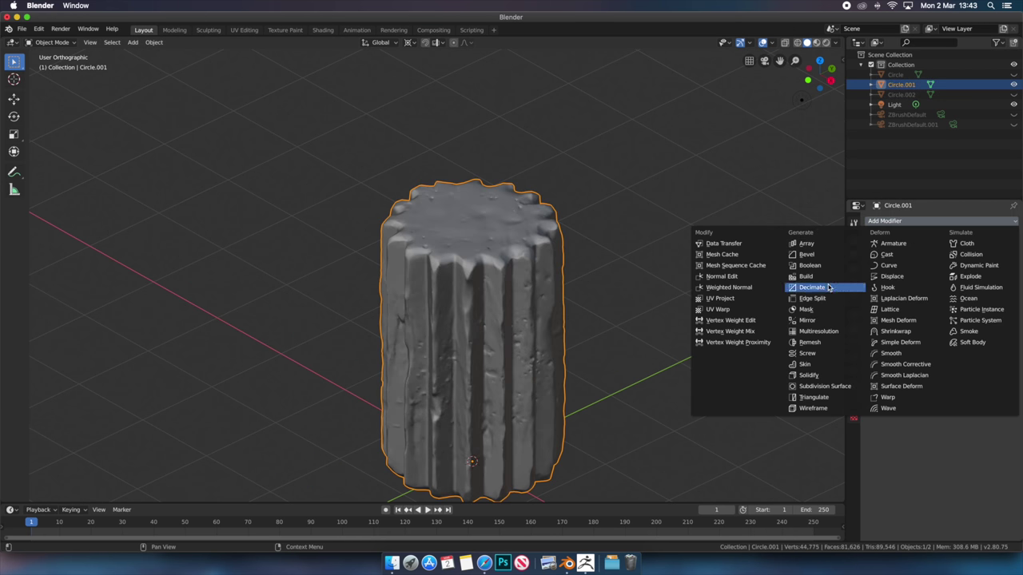
click(829, 288)
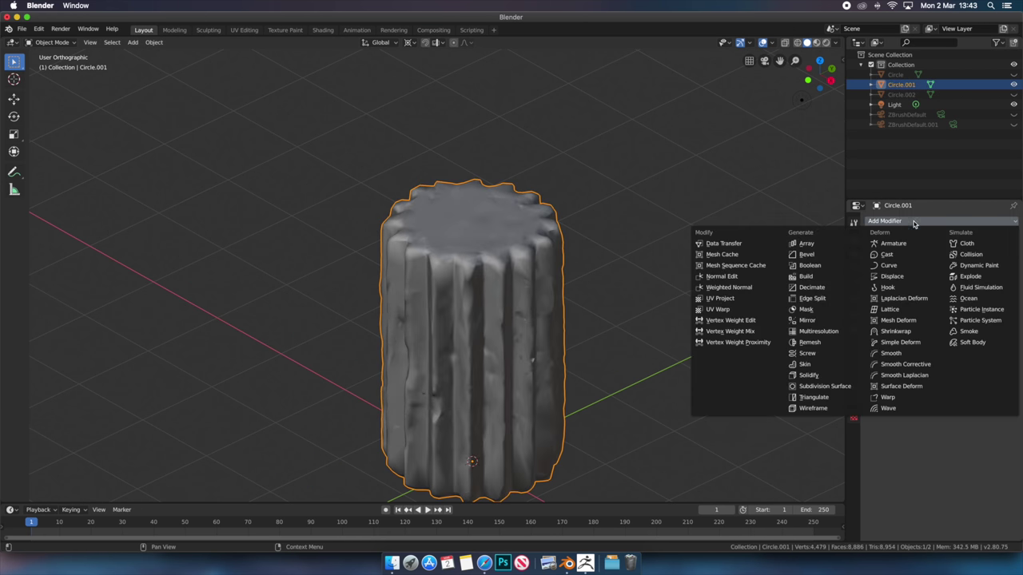
Set the Decimate ratio to about 0.49, apply it, and enter Edit Mode
drag(993, 276, 897, 276)
middle_drag(609, 265, 676, 267)
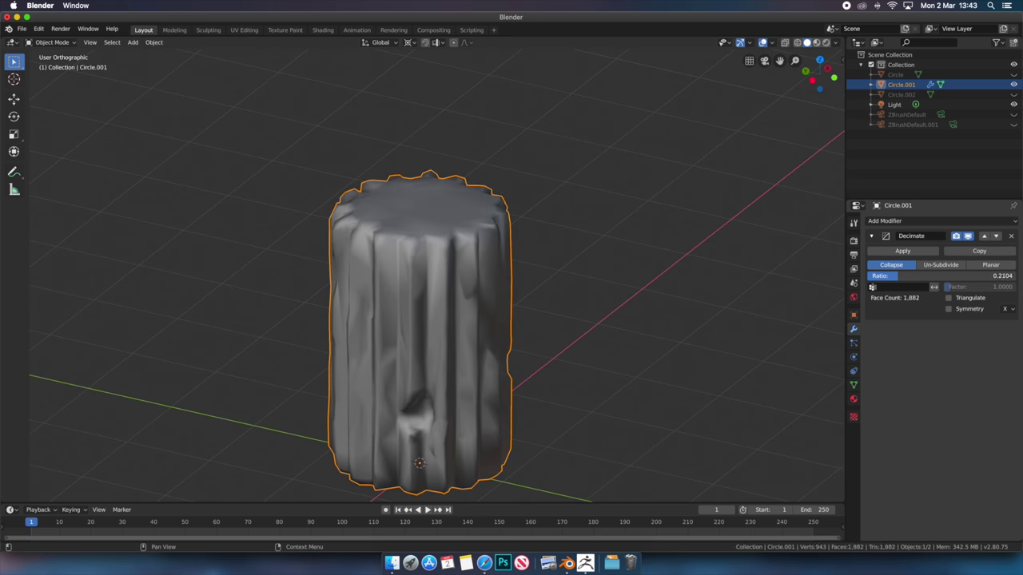
drag(897, 276, 951, 276)
middle_drag(605, 267, 589, 275)
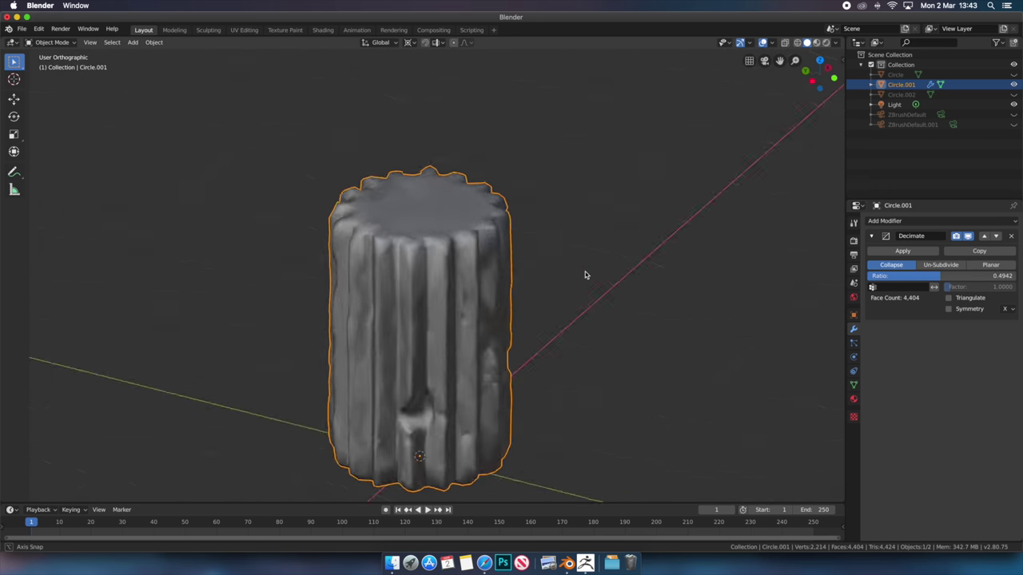
click(902, 251)
key(Tab)
Smart UV Project the pillar and check the layout in the UV Editing workspace
key(u)
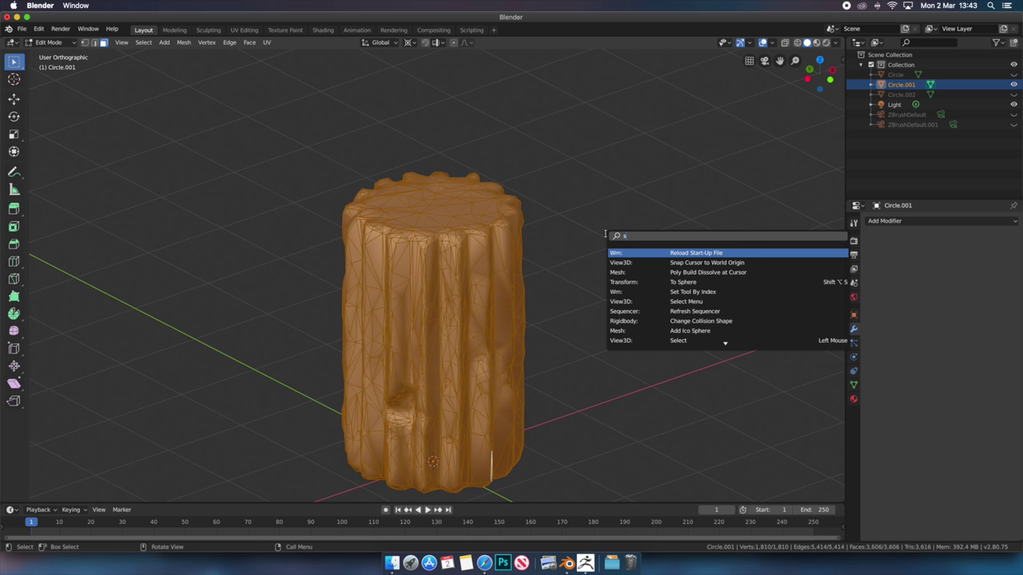
click(607, 267)
click(653, 305)
click(244, 29)
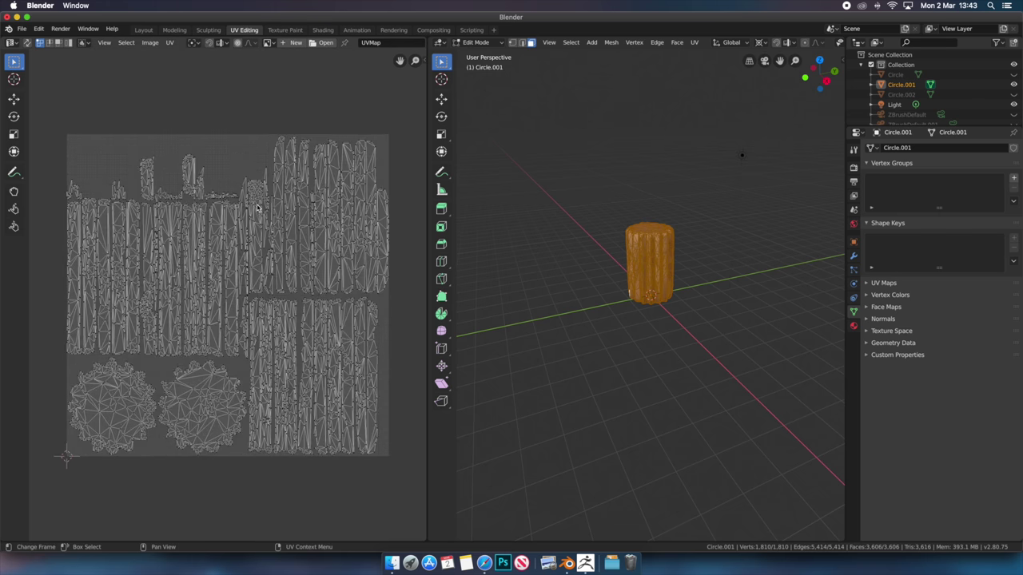
key(Tab)
Add and apply a second Decimate modifier, reducing the pillar to about 1,929 faces
click(884, 148)
click(812, 215)
drag(933, 214, 919, 214)
middle_drag(719, 264, 685, 195)
key(ctrl+a)
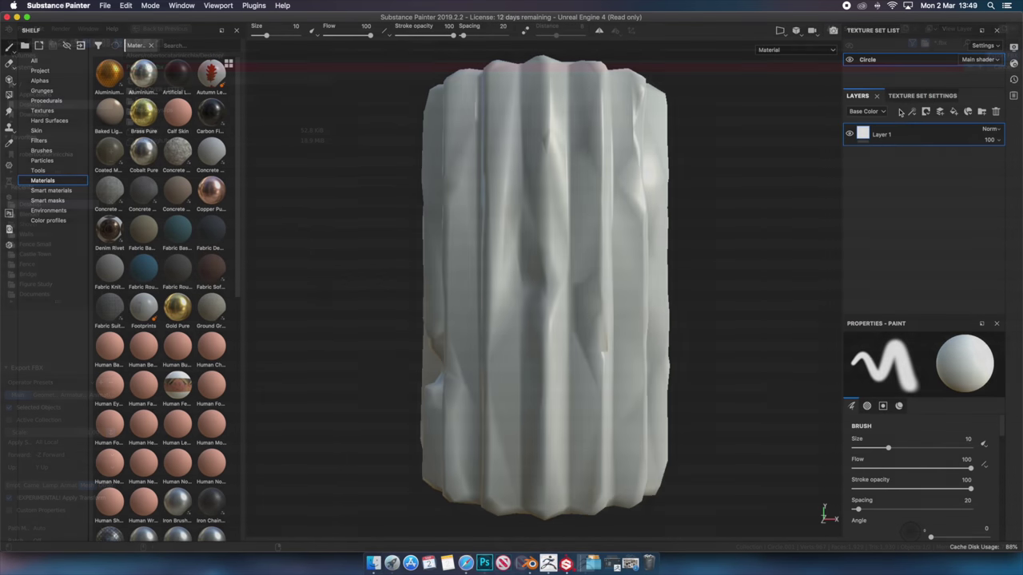
Bake all six Circle mesh maps at 2048 from Texture Set Settings, then inspect the pillar
click(923, 95)
click(967, 270)
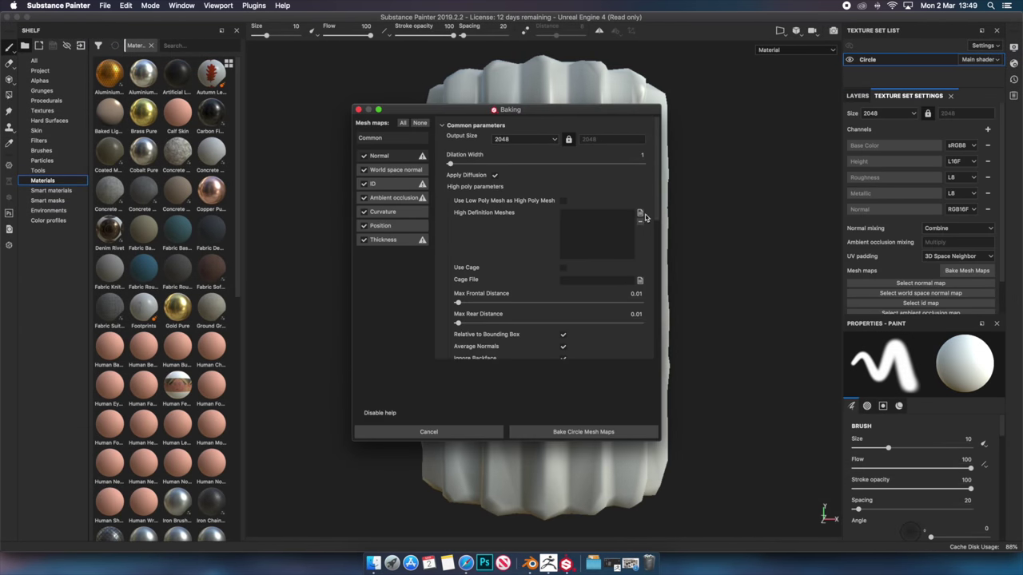
click(598, 432)
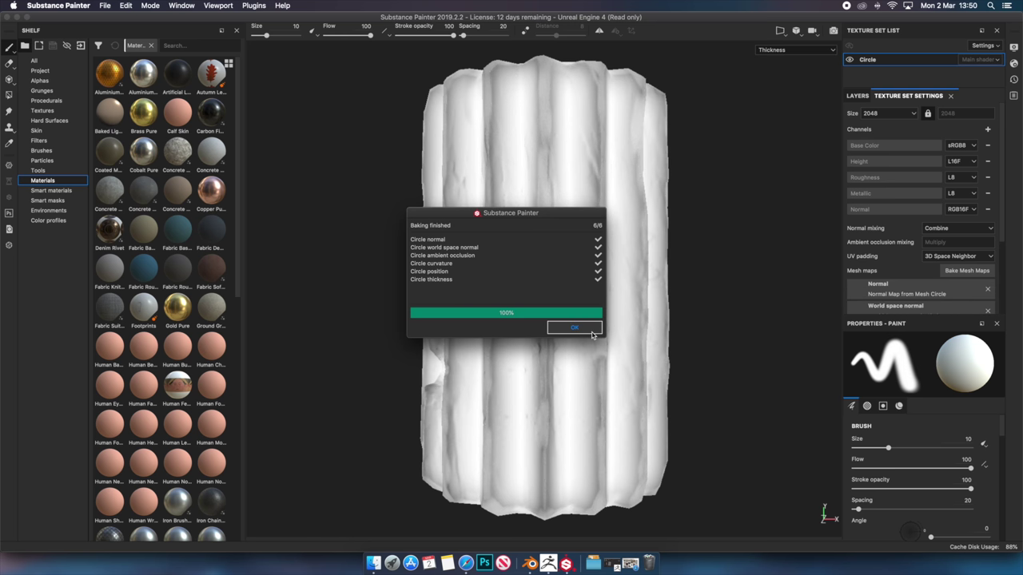
mouse_move(593, 335)
alt+mouse_down()
mouse_move(732, 321)
mouse_move(642, 226)
alt+mouse_up()
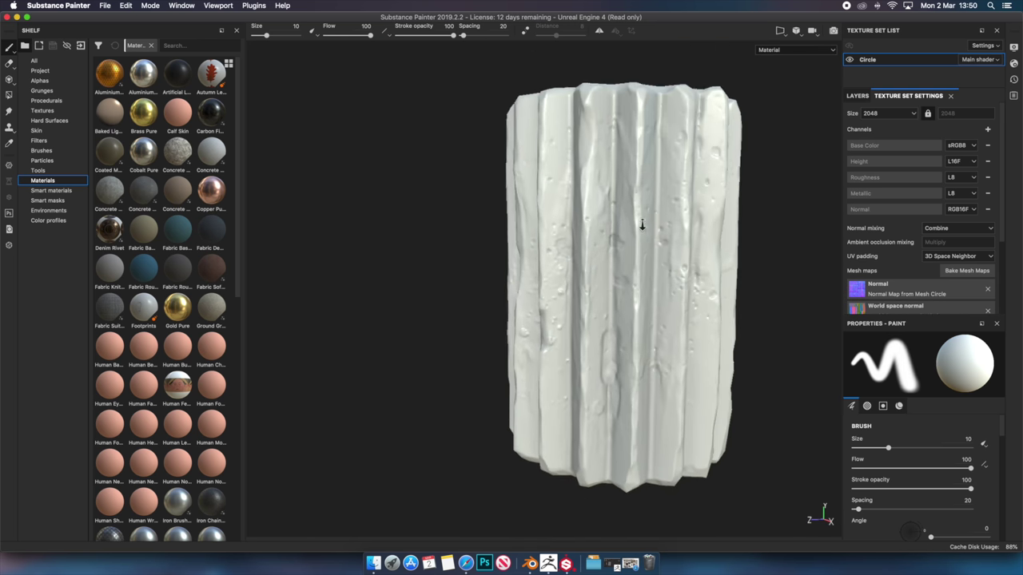
Apply the Plaster smart material to the pillar and show its layer stack
alt+middle_drag(642, 225, 586, 216)
scroll(561, 225, down, 1)
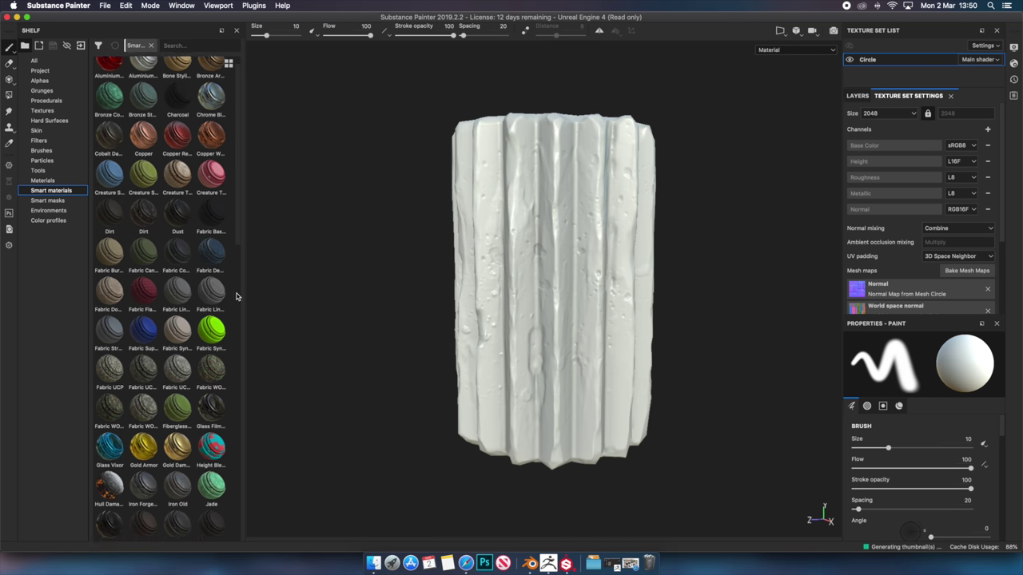
scroll(237, 374, down, 10)
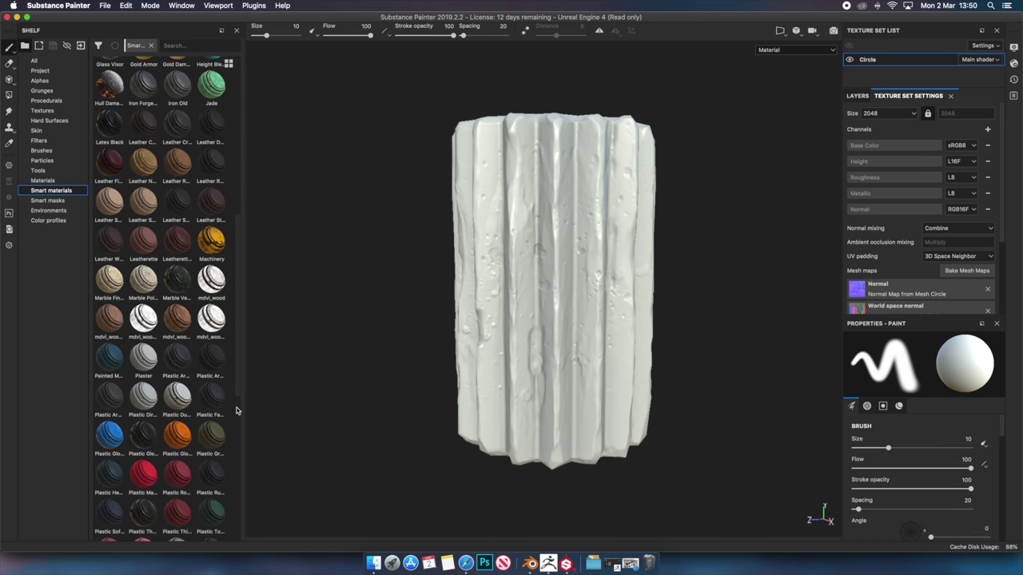
drag(138, 293, 502, 336)
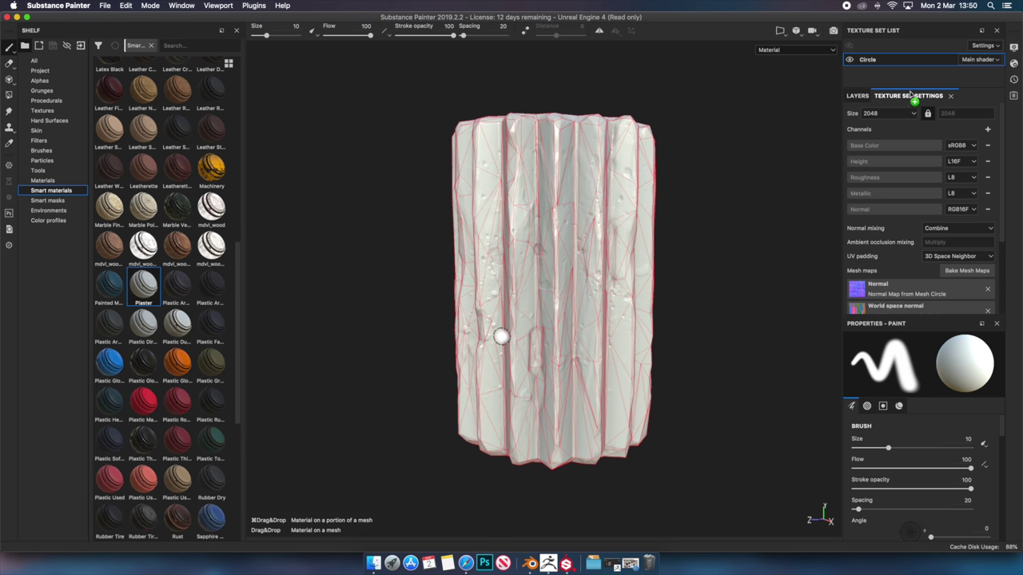
click(860, 96)
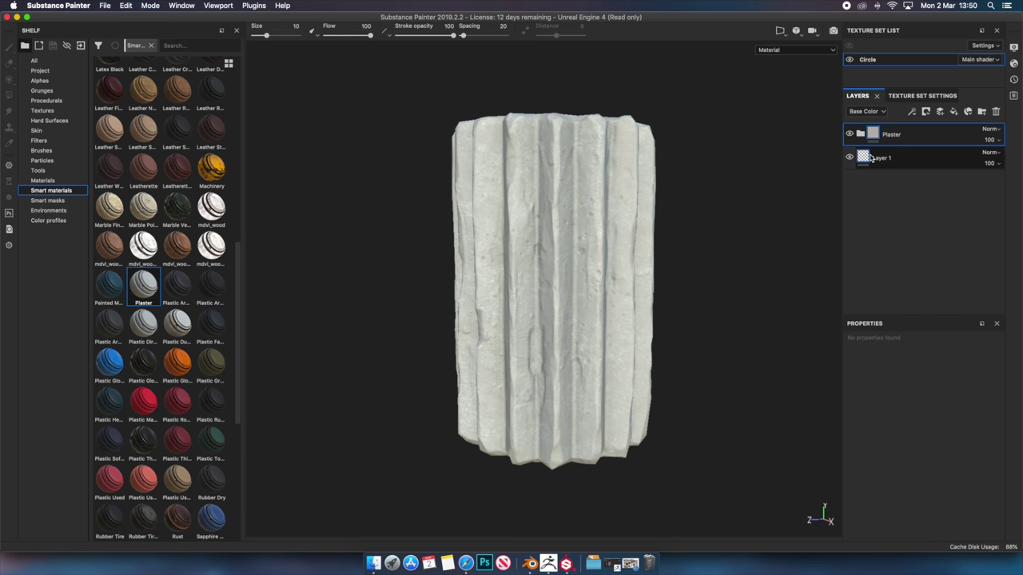
Tint Concrete Clean light beige and Fill layer 1 a more saturated yellow
click(929, 229)
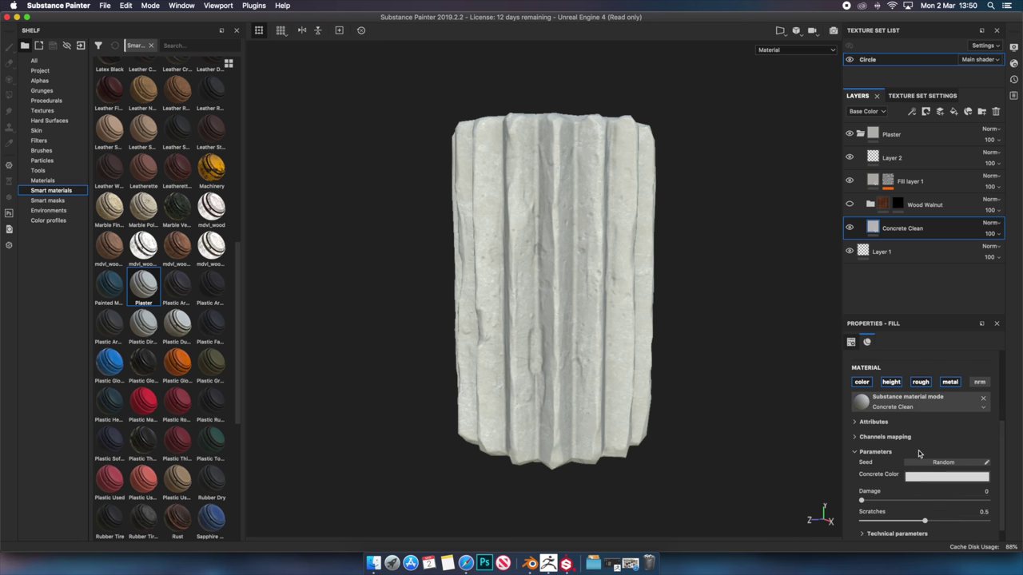
click(924, 460)
drag(967, 453, 967, 448)
click(892, 388)
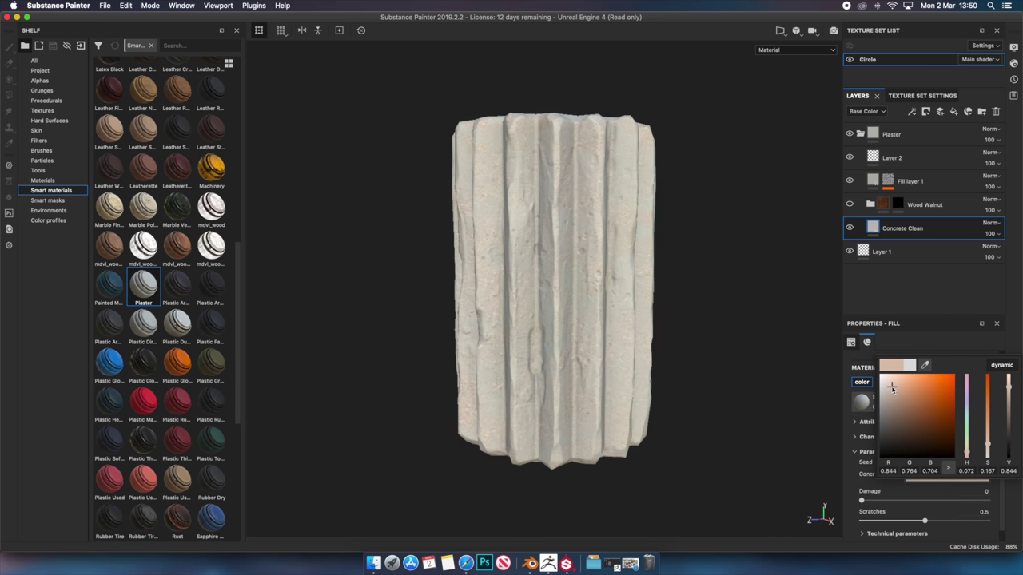
click(920, 312)
click(876, 180)
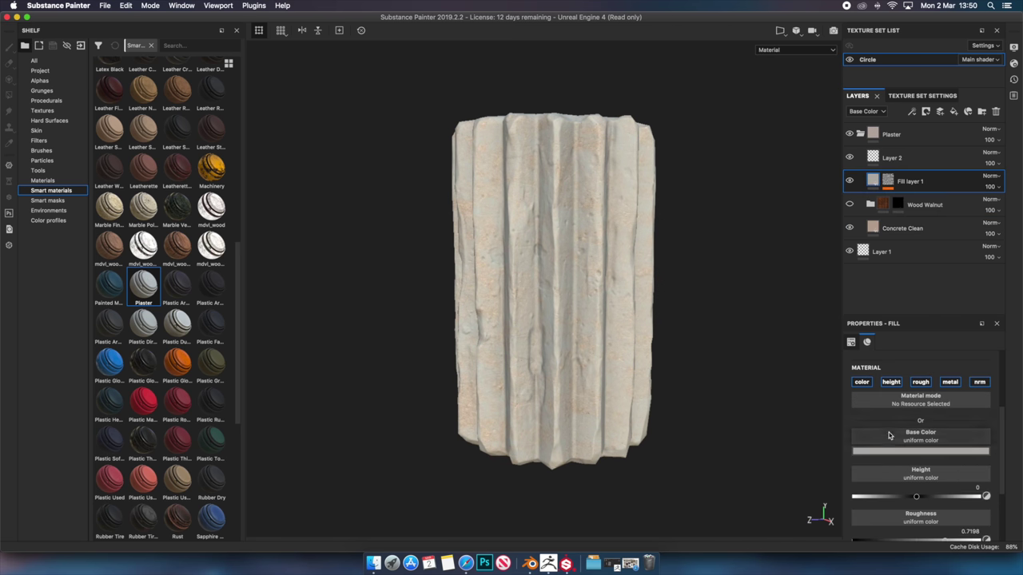
click(891, 452)
drag(894, 366, 896, 363)
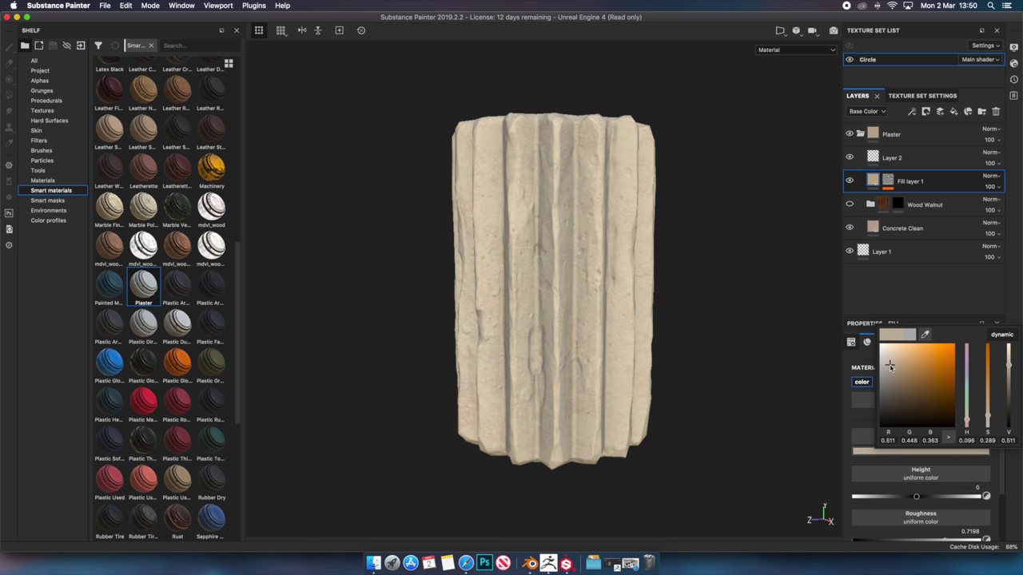
Collapse the Plaster folder and drop the Concrete Dusty material onto the pillar
mouse_move(637, 319)
alt+mouse_down()
mouse_move(753, 354)
mouse_move(754, 341)
mouse_move(657, 281)
mouse_move(572, 273)
alt+mouse_up()
click(861, 134)
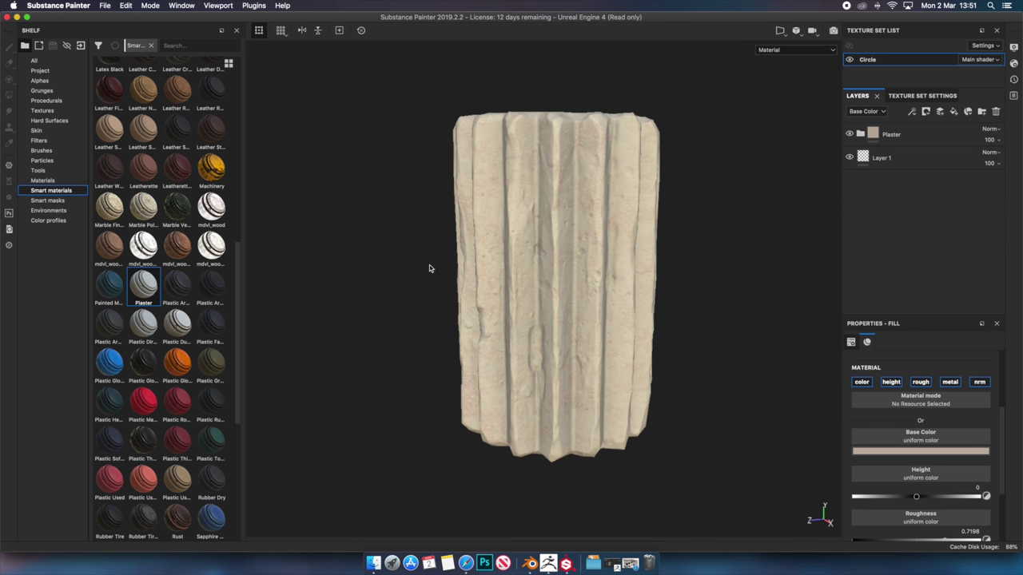
click(45, 181)
drag(120, 196, 473, 250)
Give Concrete Dusty a black mask with a Dirt generator
click(914, 112)
click(926, 111)
click(955, 132)
click(912, 111)
click(935, 164)
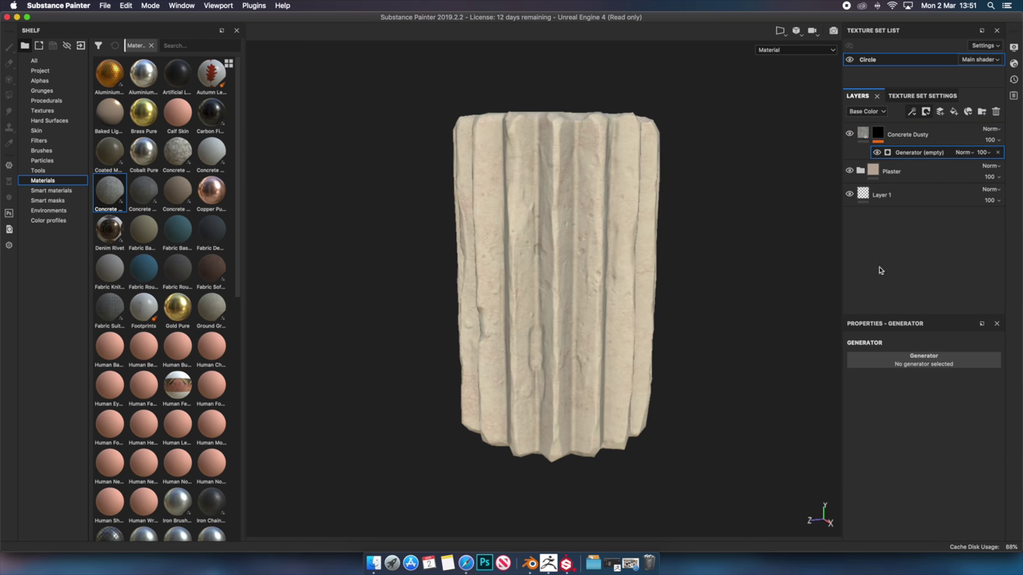
click(865, 356)
click(892, 401)
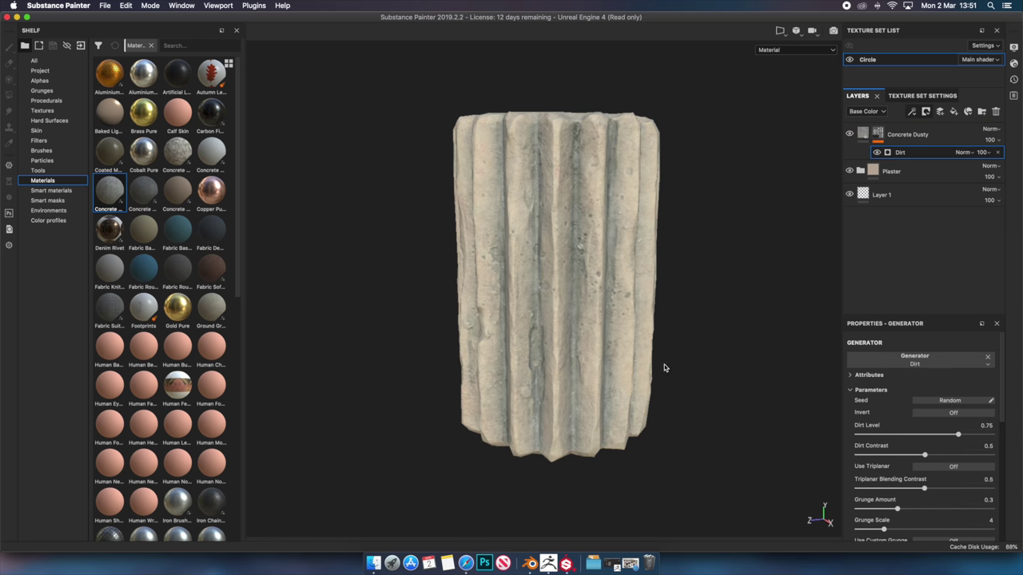
Set the Dirt Level to 0.71 and the Grunge Amount to 0.4
alt+drag(663, 368, 731, 362)
drag(958, 435, 949, 437)
click(952, 435)
alt+drag(660, 279, 468, 283)
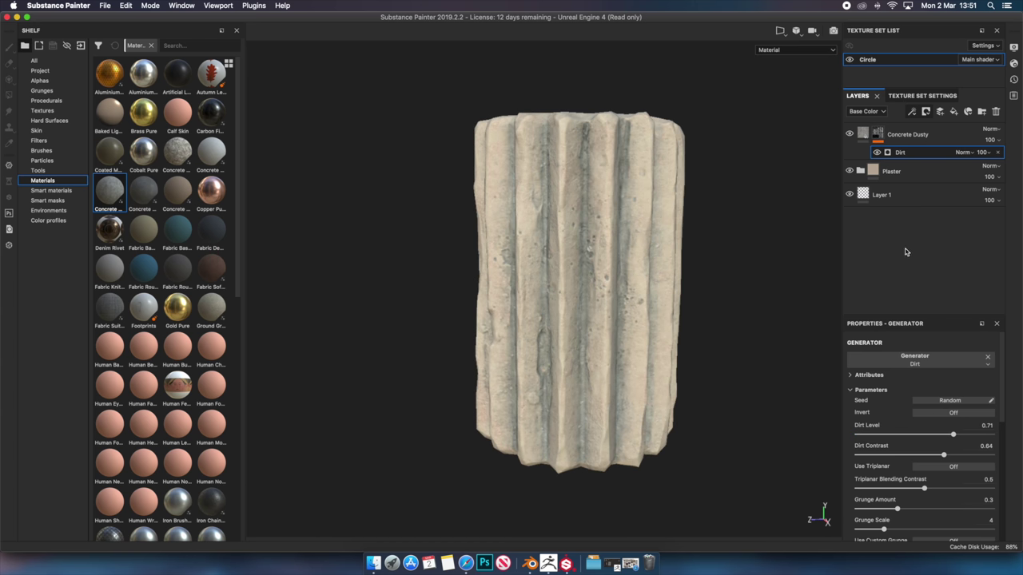
mouse_move(895, 509)
mouse_down()
mouse_move(904, 510)
mouse_move(874, 529)
mouse_up()
Orbit the pillar and add a Concrete Simple material layer on top
alt+drag(717, 294, 705, 305)
alt+drag(634, 233, 665, 289)
key(Delete)
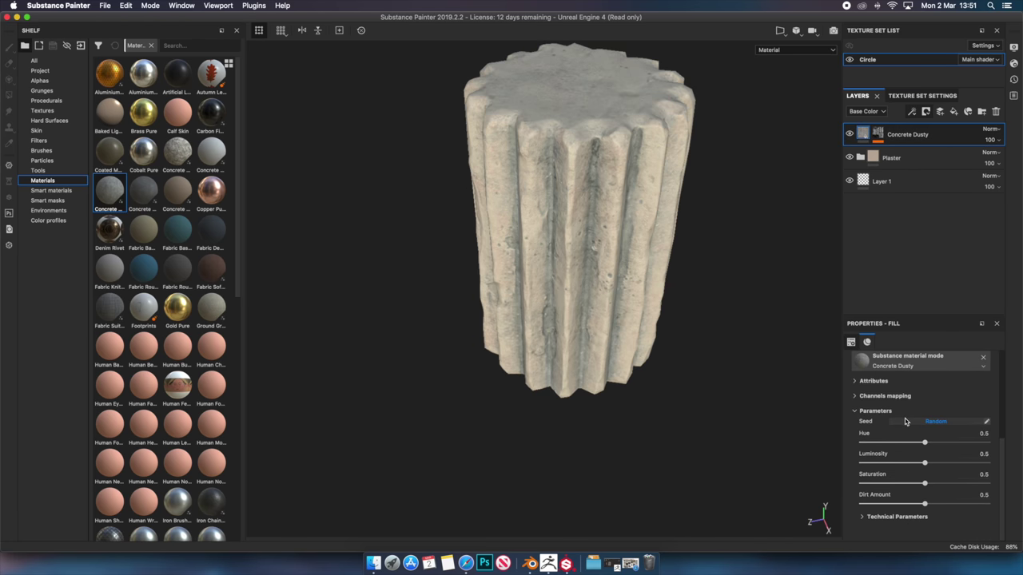
mouse_move(670, 159)
alt+mouse_down()
mouse_move(612, 137)
mouse_move(726, 290)
mouse_move(584, 278)
alt+mouse_up()
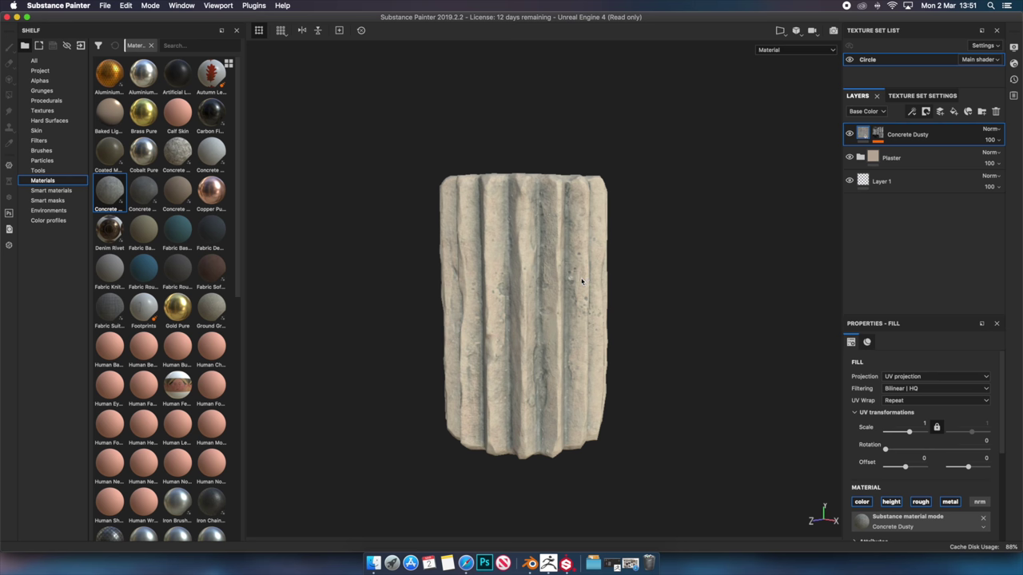
drag(164, 160, 573, 246)
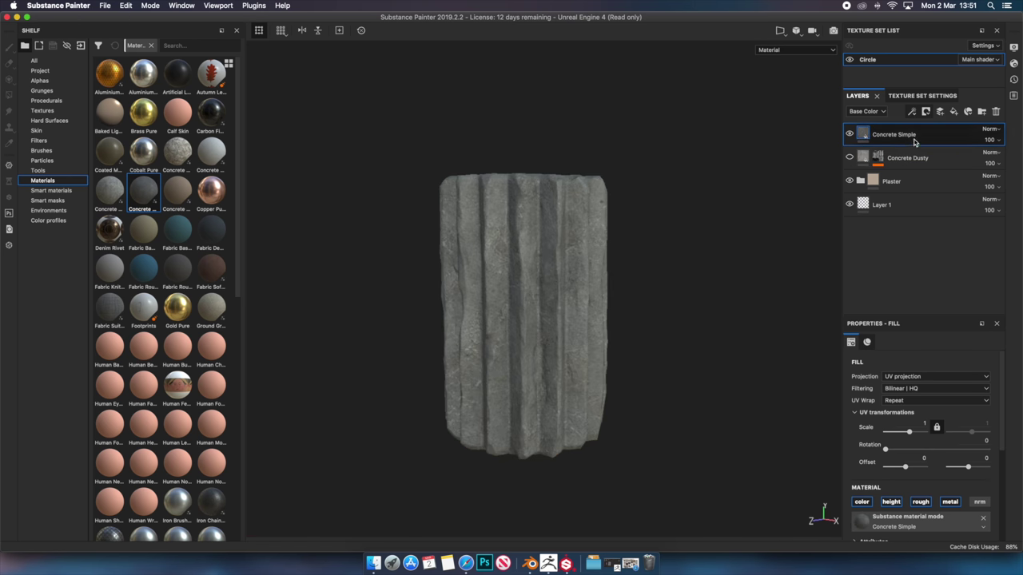
Mask Concrete Simple with a black mask and Dirt generator at level 0.67
click(926, 112)
click(935, 132)
key(ctrl+z)
click(925, 112)
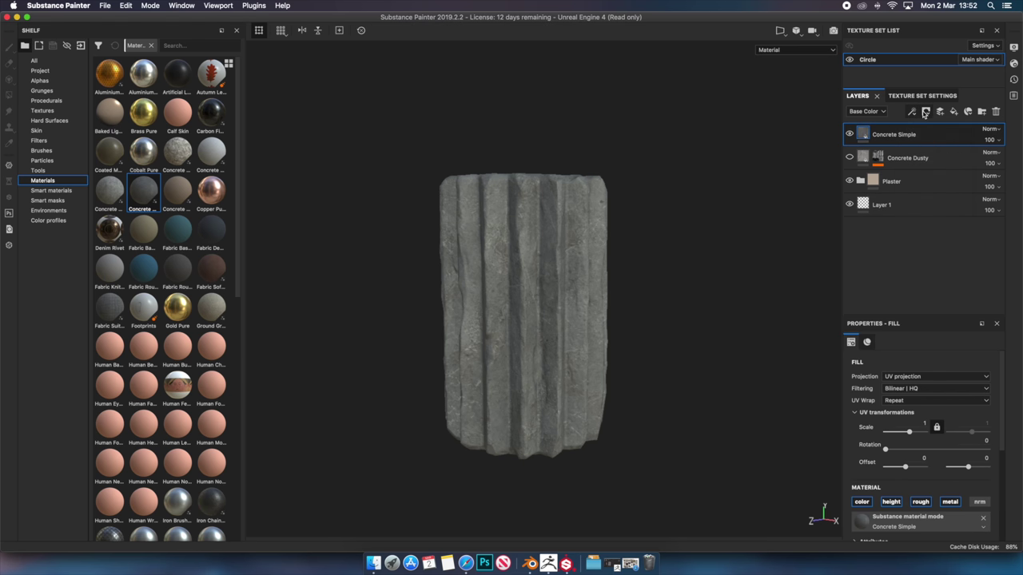
click(935, 138)
click(911, 112)
click(931, 160)
click(906, 352)
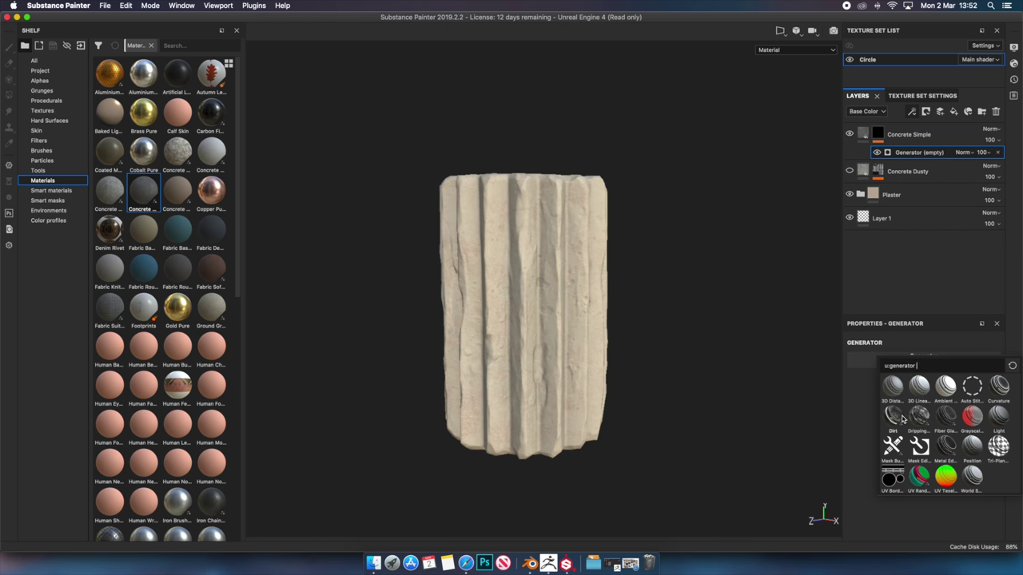
click(902, 418)
drag(935, 434, 948, 436)
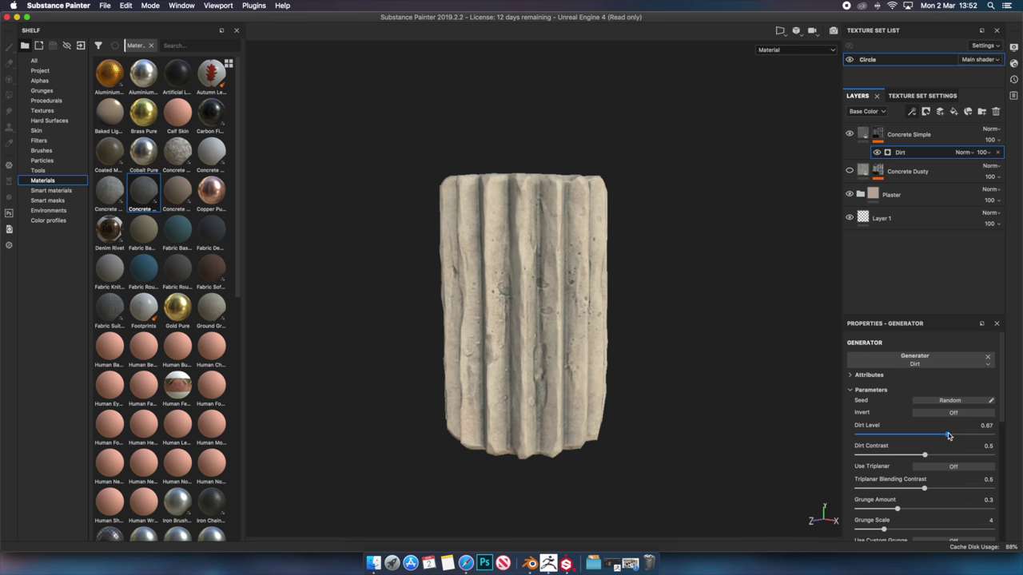
Orbit to check the column's faces and delete the Concrete Dusty layer
mouse_move(622, 319)
alt+mouse_down()
mouse_move(692, 327)
mouse_move(751, 276)
mouse_move(527, 332)
mouse_move(547, 353)
alt+mouse_up()
alt+drag(524, 284, 608, 264)
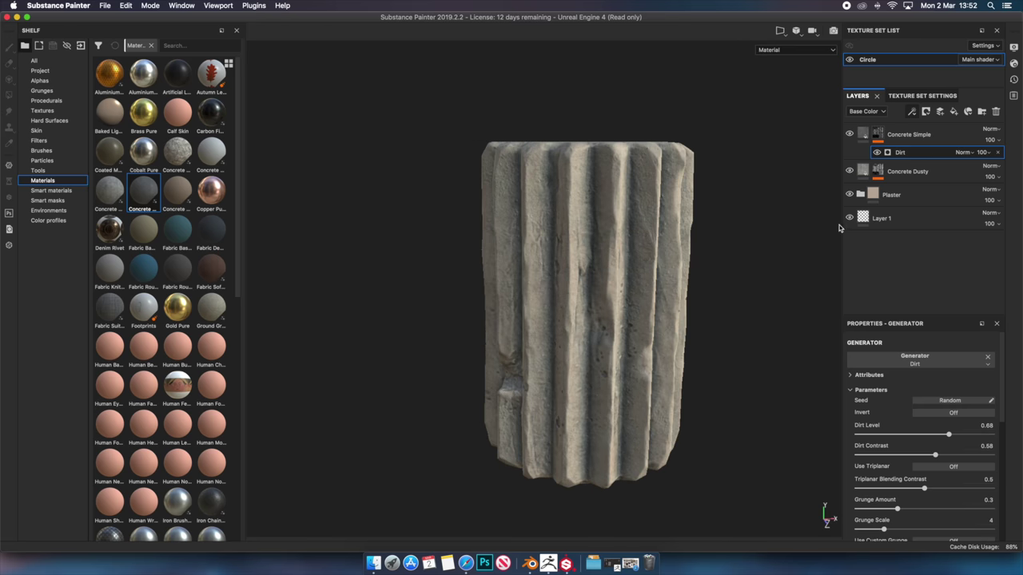
click(907, 171)
key(Delete)
mouse_move(673, 246)
alt+mouse_down()
mouse_move(608, 300)
mouse_move(589, 379)
mouse_move(621, 247)
mouse_move(573, 245)
alt+mouse_up()
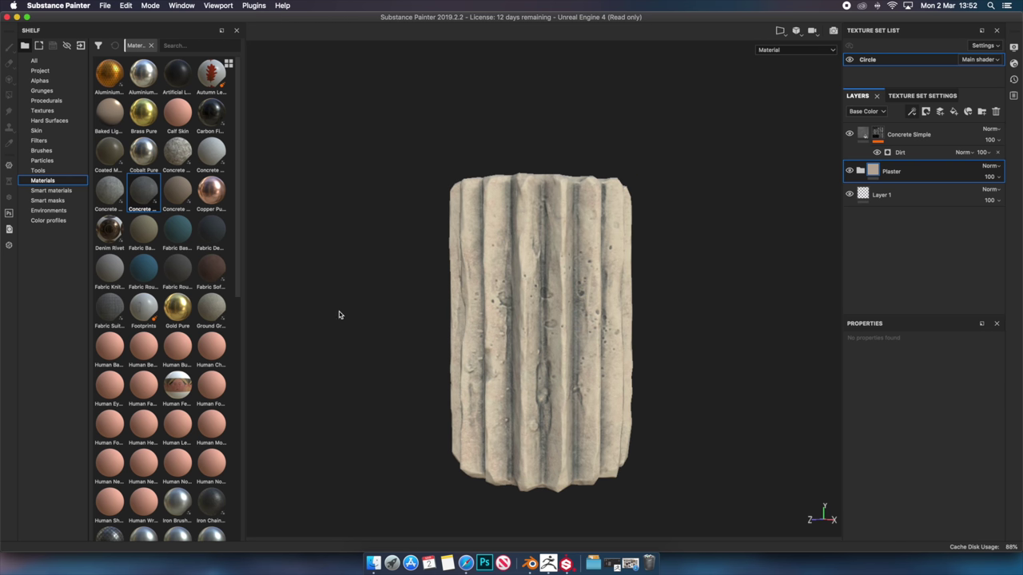
Add Mortar Wall as the top layer and set its opacity to 40
scroll(228, 252, down, 2)
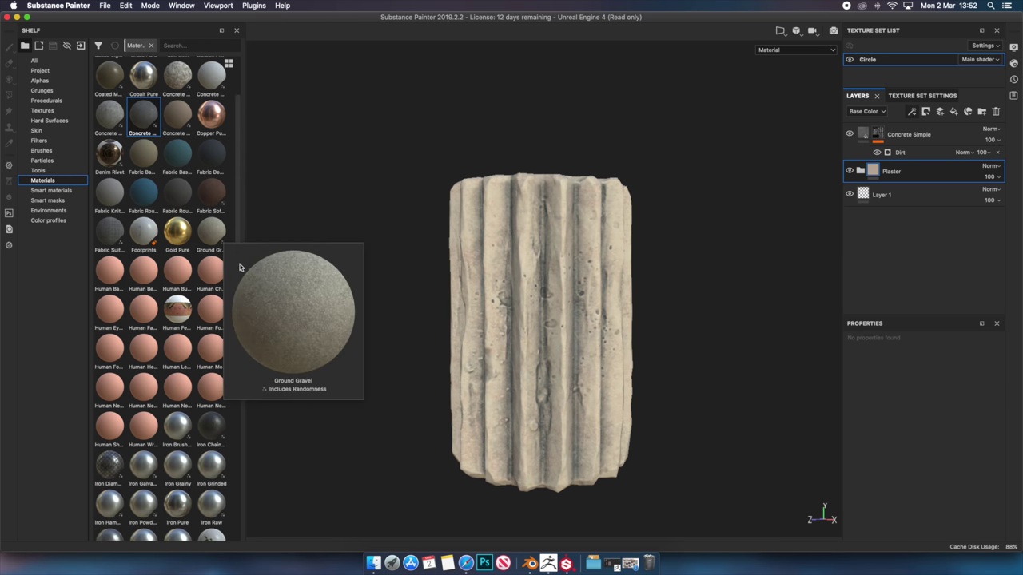
scroll(232, 396, down, 8)
scroll(232, 396, down, 1)
scroll(235, 421, down, 1)
scroll(235, 432, down, 1)
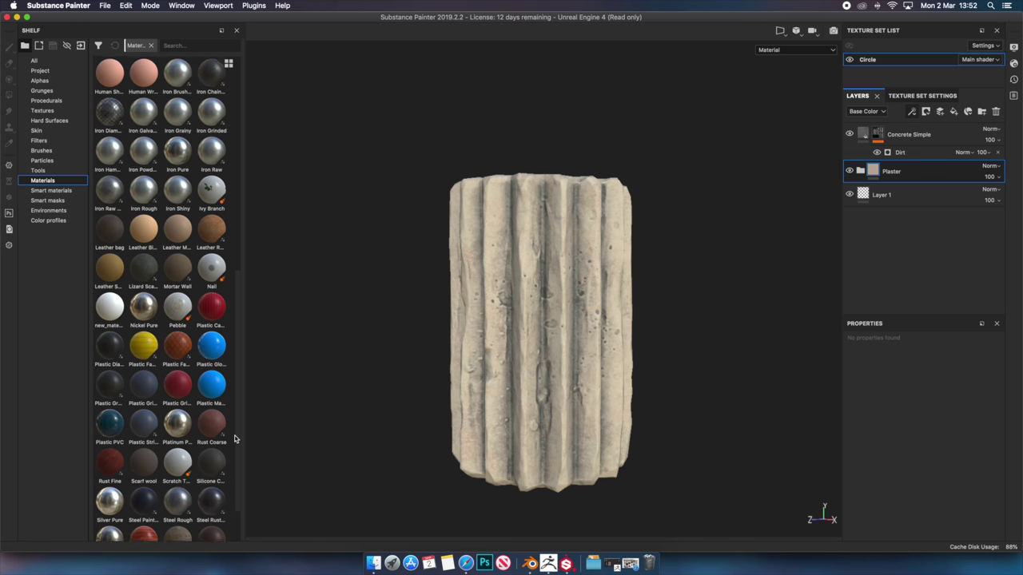
scroll(159, 363, up, 3)
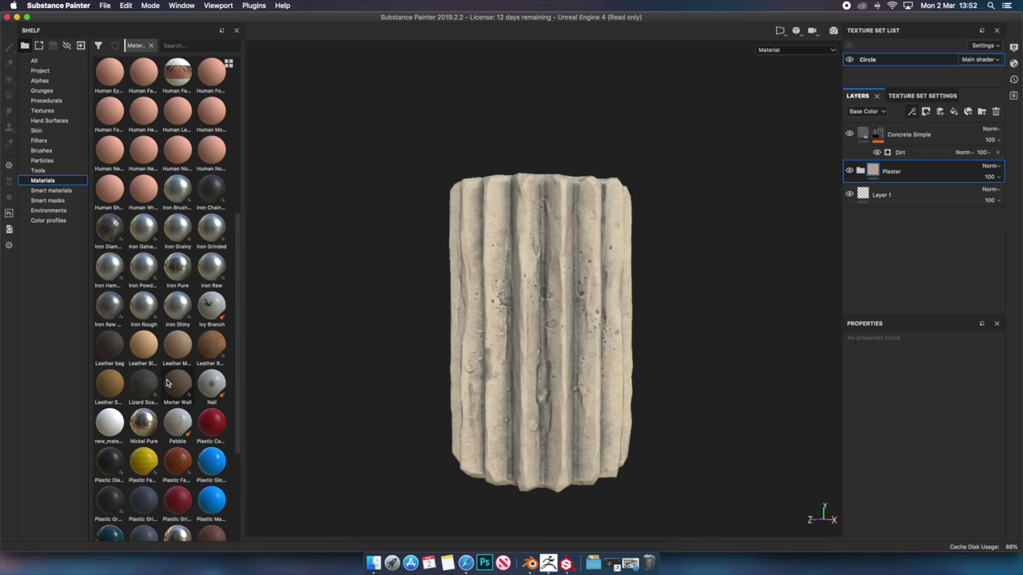
mouse_move(177, 384)
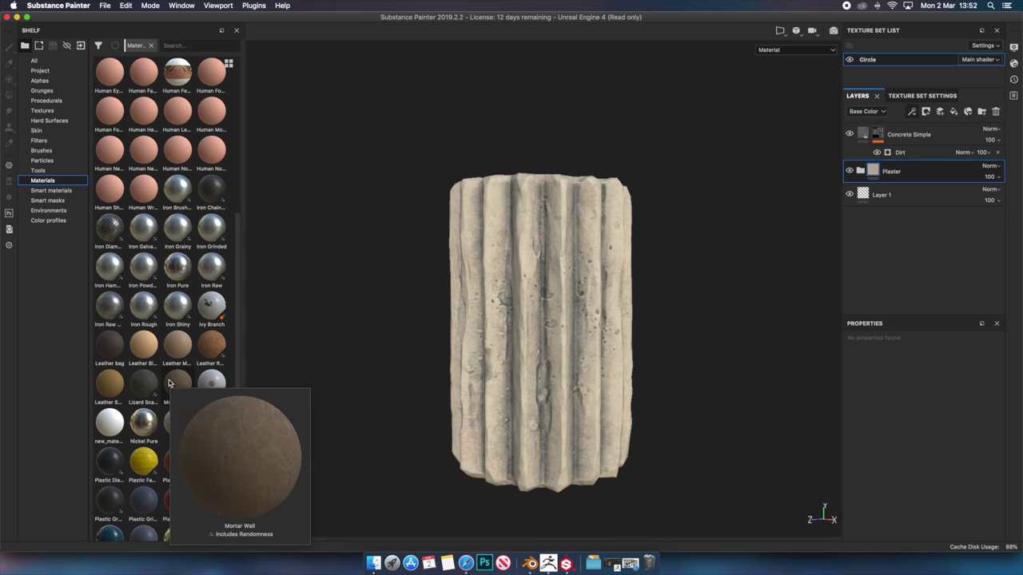
drag(170, 382, 999, 130)
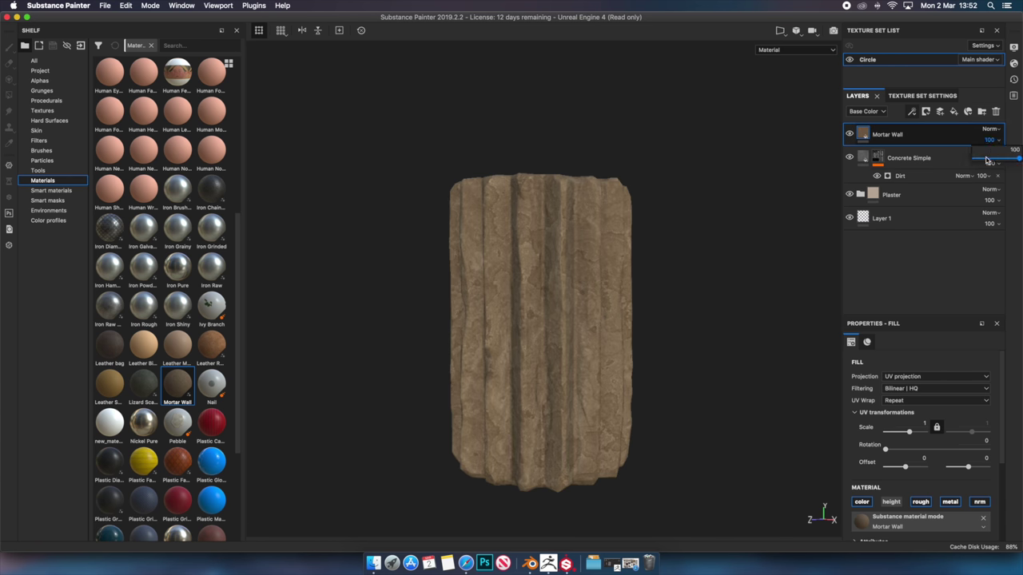
click(987, 159)
drag(988, 159, 992, 159)
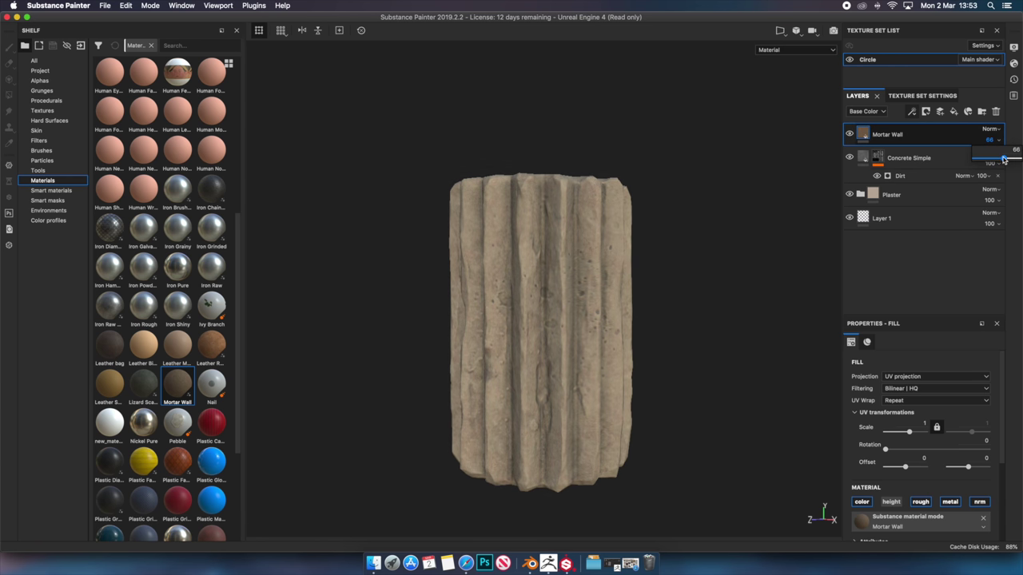
Orbit the column to check the stony tint, opening and closing the mask options
mouse_move(495, 285)
alt+mouse_down()
mouse_move(632, 368)
mouse_move(626, 352)
mouse_move(432, 268)
mouse_move(418, 221)
mouse_move(391, 208)
alt+mouse_up()
mouse_move(541, 226)
alt+mouse_down()
mouse_move(744, 123)
mouse_move(779, 196)
mouse_move(615, 247)
mouse_move(635, 273)
mouse_move(710, 254)
alt+mouse_up()
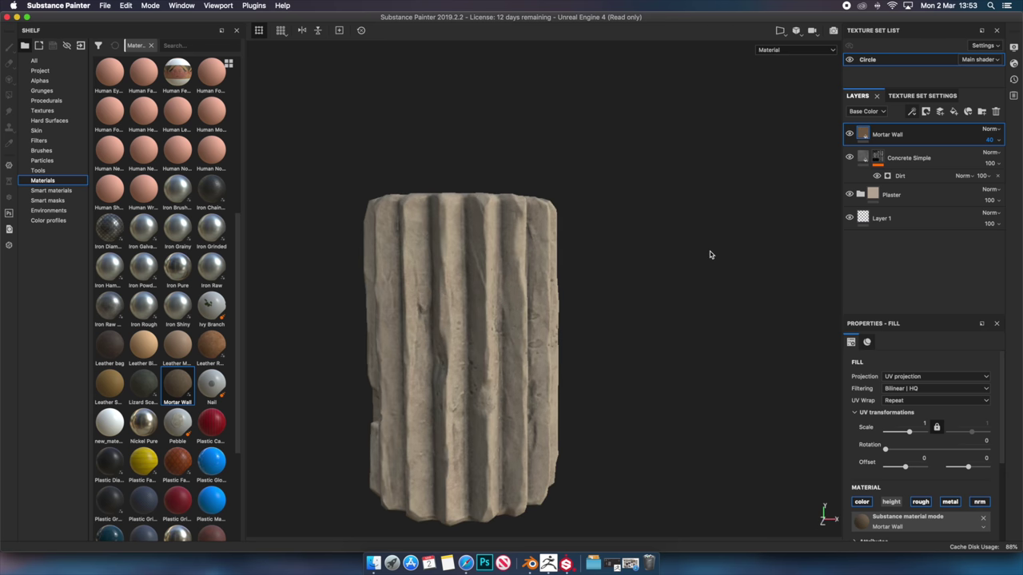
click(926, 111)
click(947, 134)
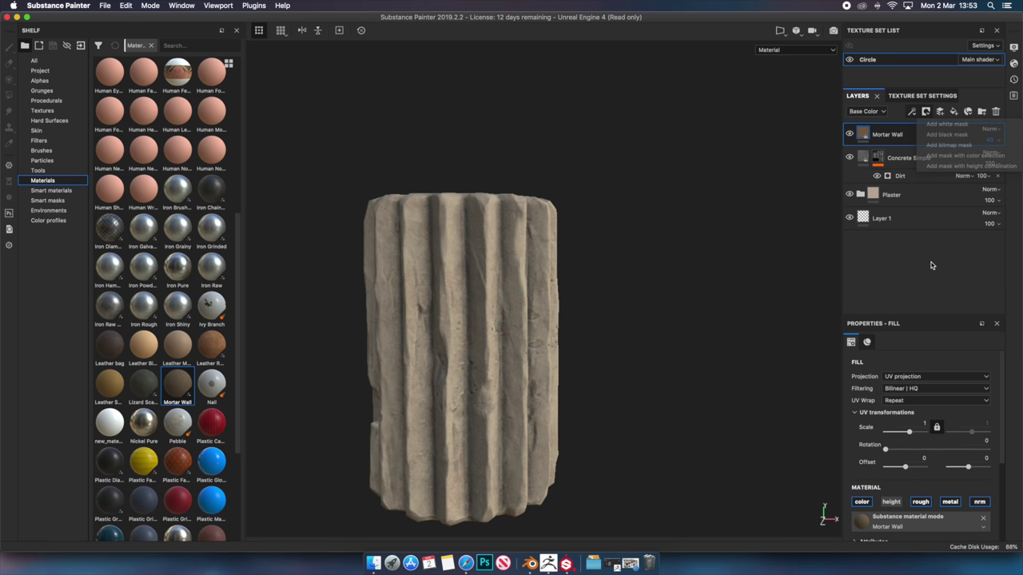
Place a Plaster folder on top and mask it with a Metal Edge Wear generator
drag(912, 194, 908, 139)
click(912, 111)
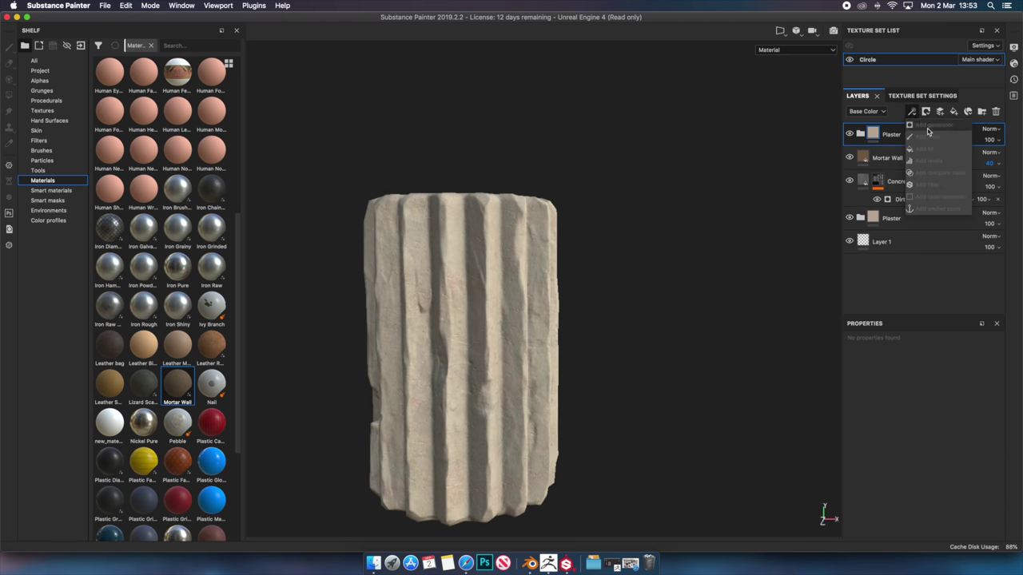
click(927, 126)
click(919, 359)
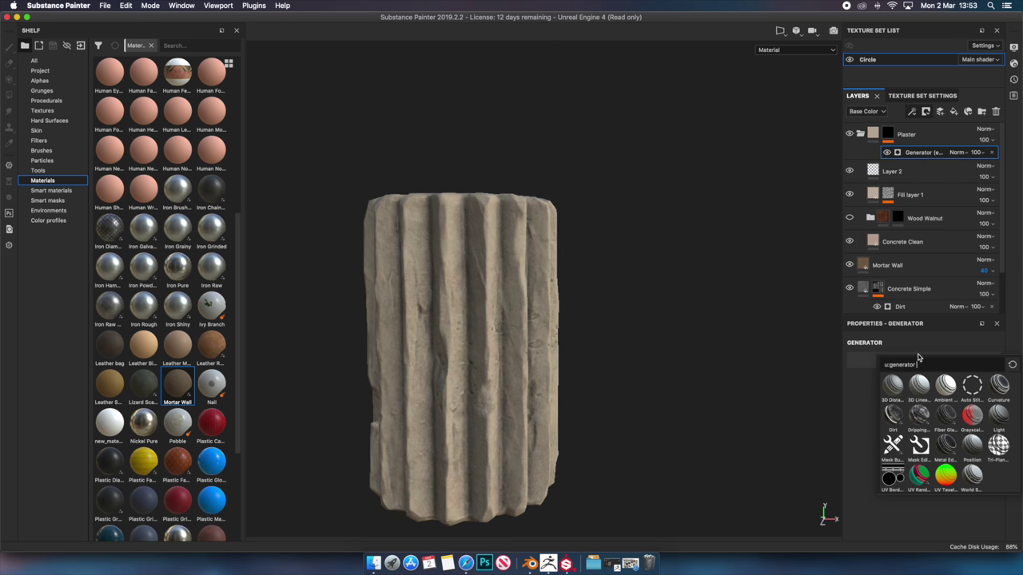
click(946, 446)
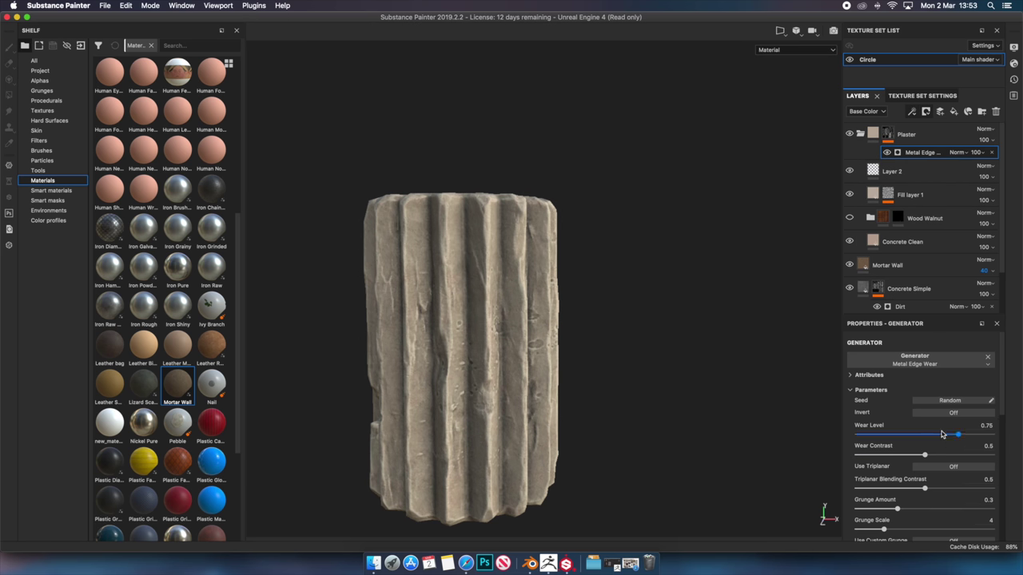
click(889, 144)
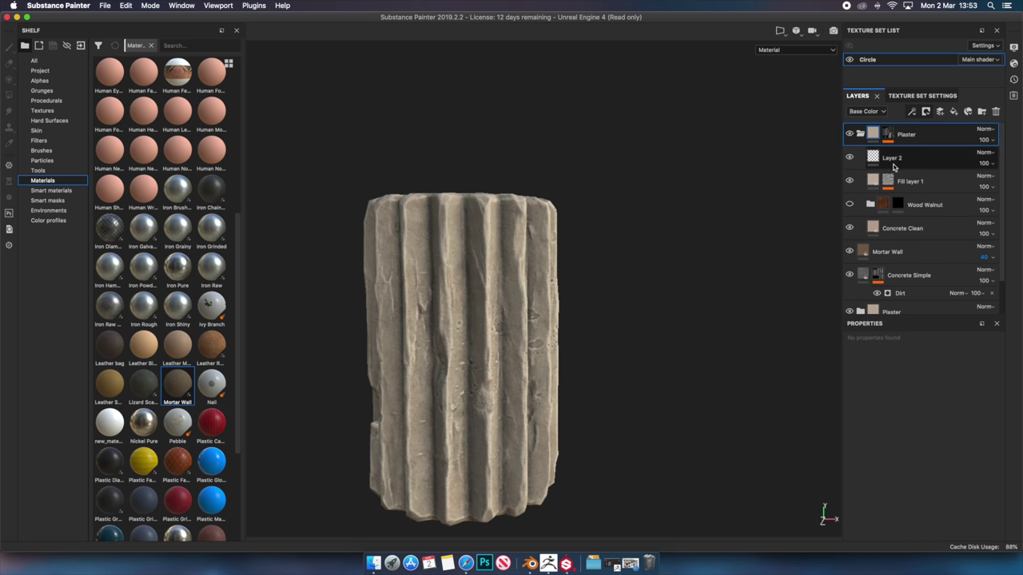
Make Concrete Clean's colour paler and adjust Fill layer 1's base colour
click(899, 229)
scroll(904, 450, down, 2)
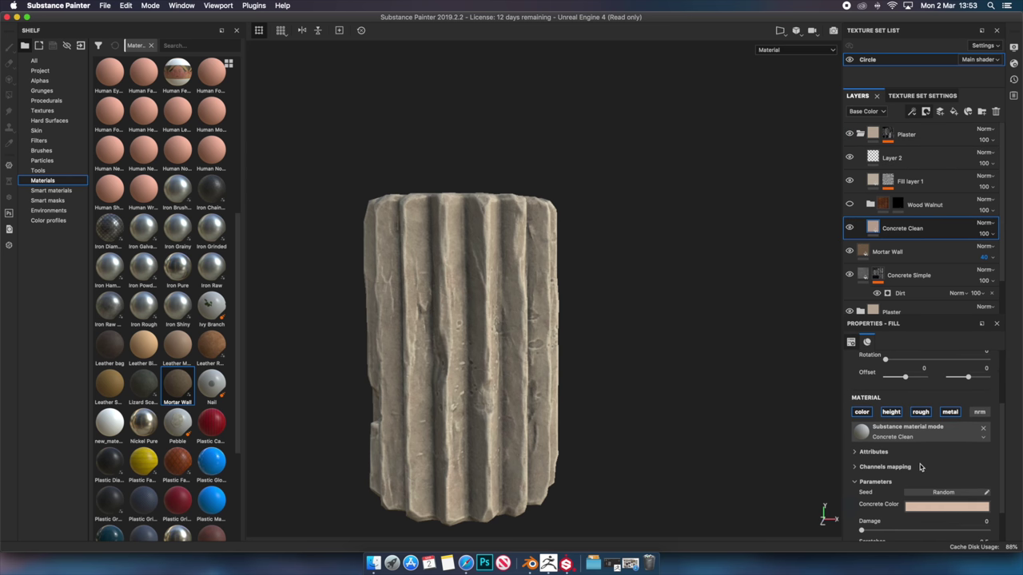
click(904, 450)
drag(893, 410, 888, 410)
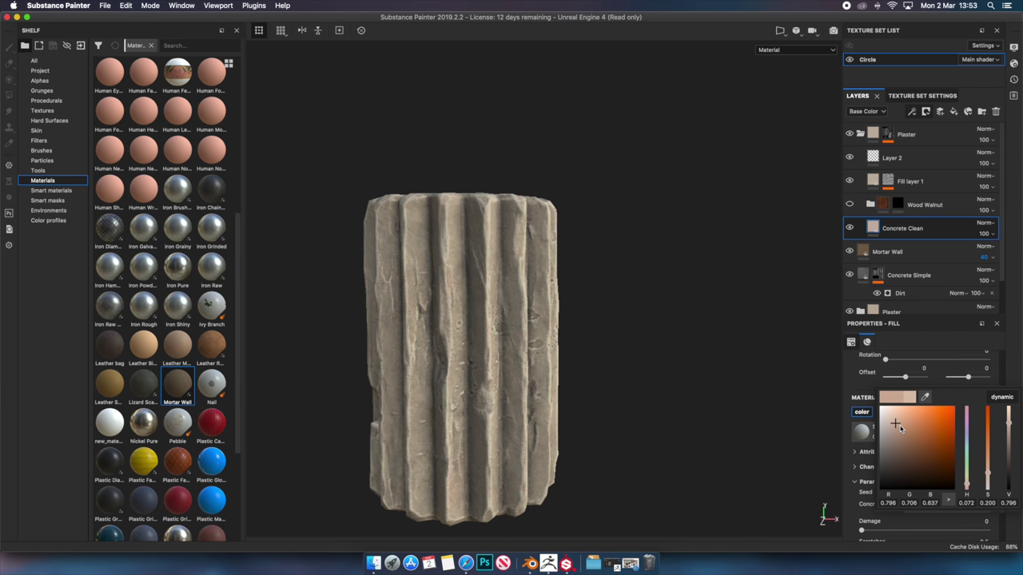
click(909, 181)
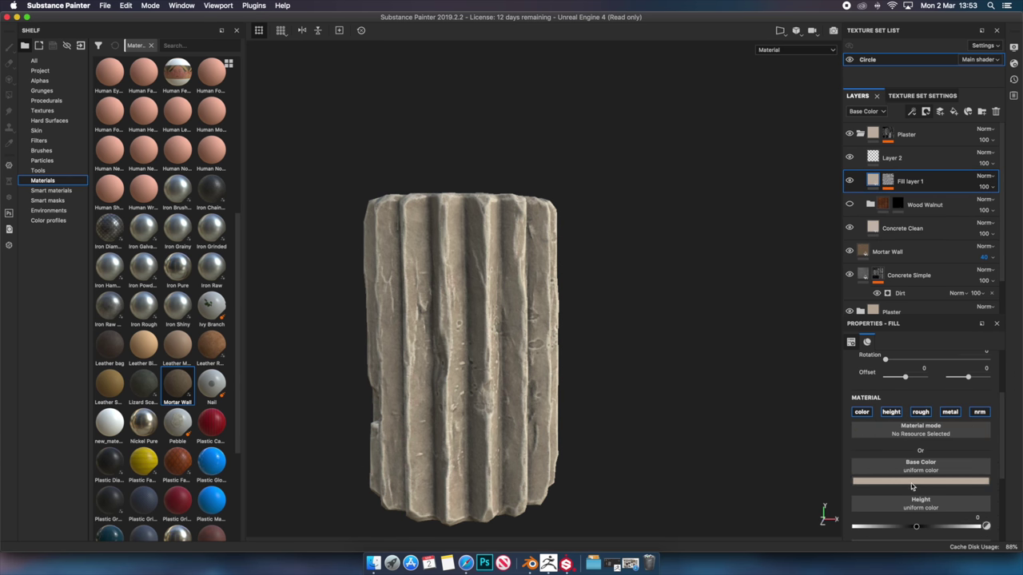
click(919, 450)
mouse_move(890, 398)
mouse_down()
mouse_move(899, 389)
mouse_move(893, 397)
mouse_up()
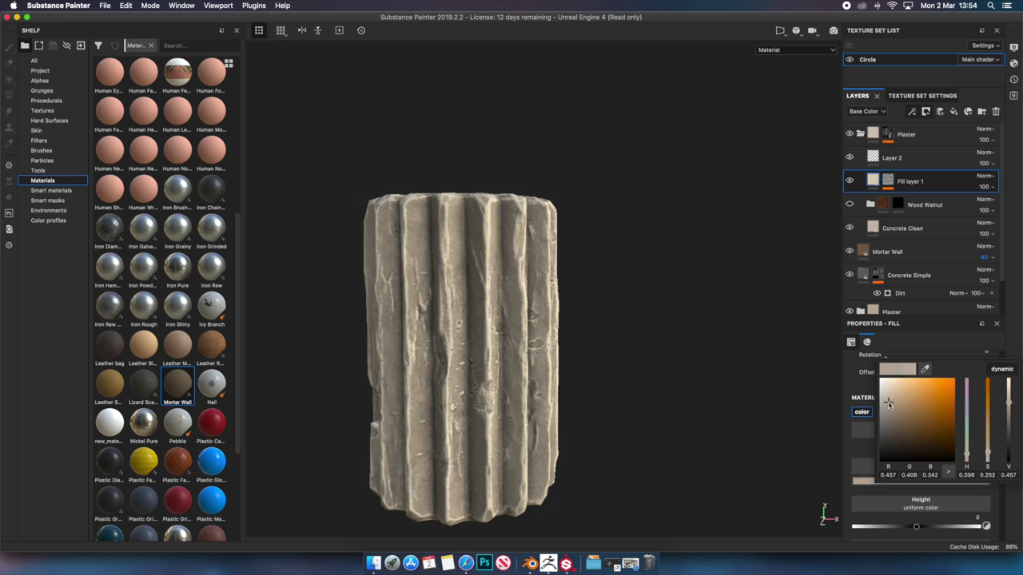
Lower the Metal Edge Wear level to 0.61 and add an empty Layer 3 on top
alt+drag(662, 347, 602, 334)
alt+middle_drag(602, 333, 441, 283)
alt+drag(441, 284, 496, 305)
alt+right_drag(743, 287, 762, 287)
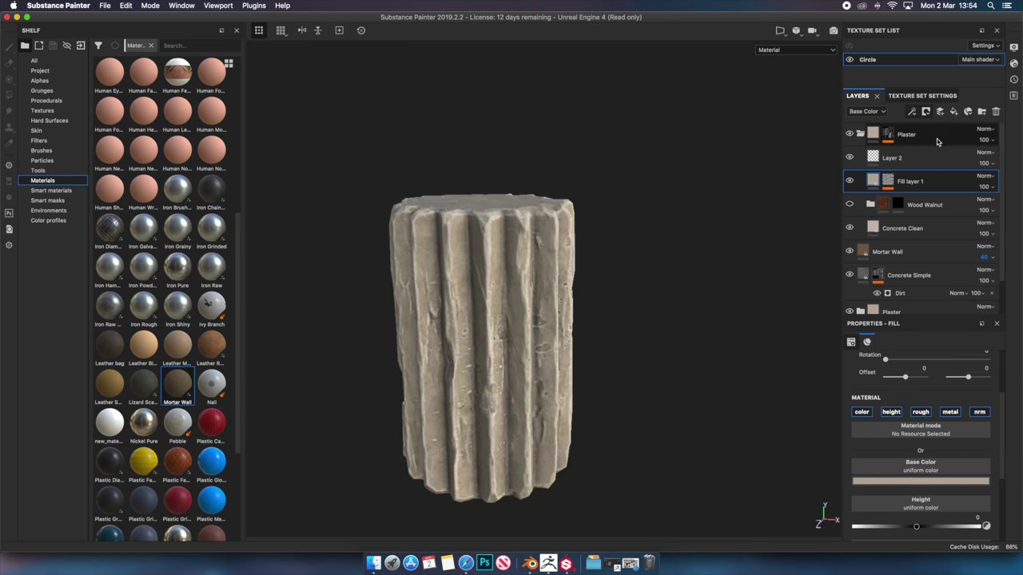
click(897, 134)
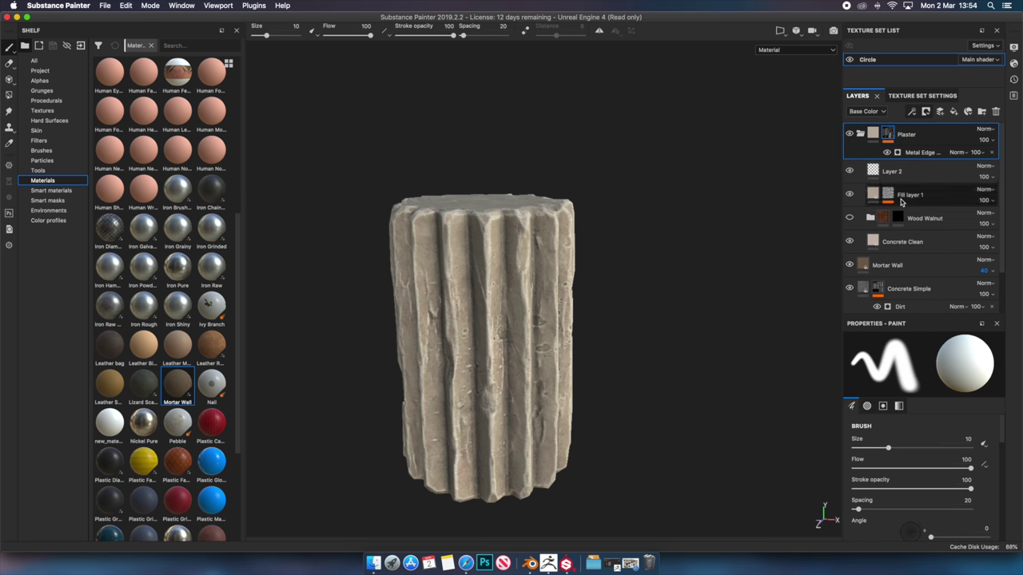
click(919, 152)
drag(959, 436, 942, 435)
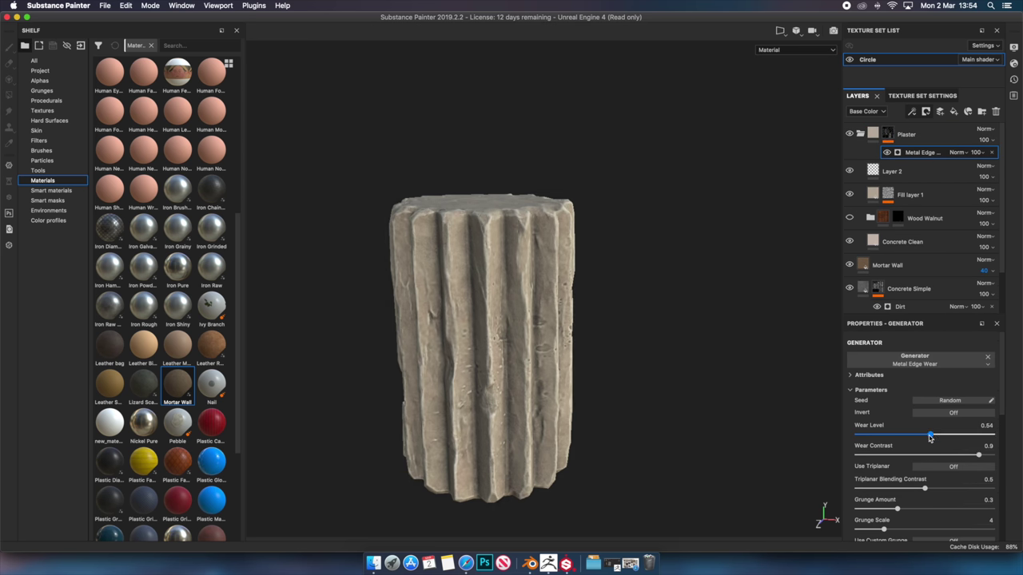
mouse_move(621, 382)
alt+mouse_down()
mouse_move(516, 322)
mouse_move(504, 380)
alt+mouse_up()
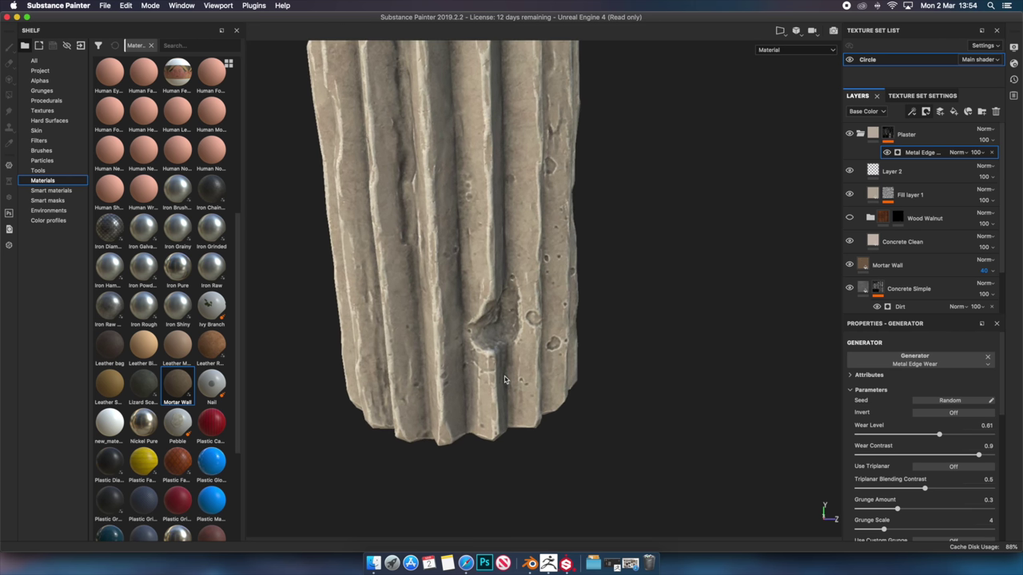
click(942, 112)
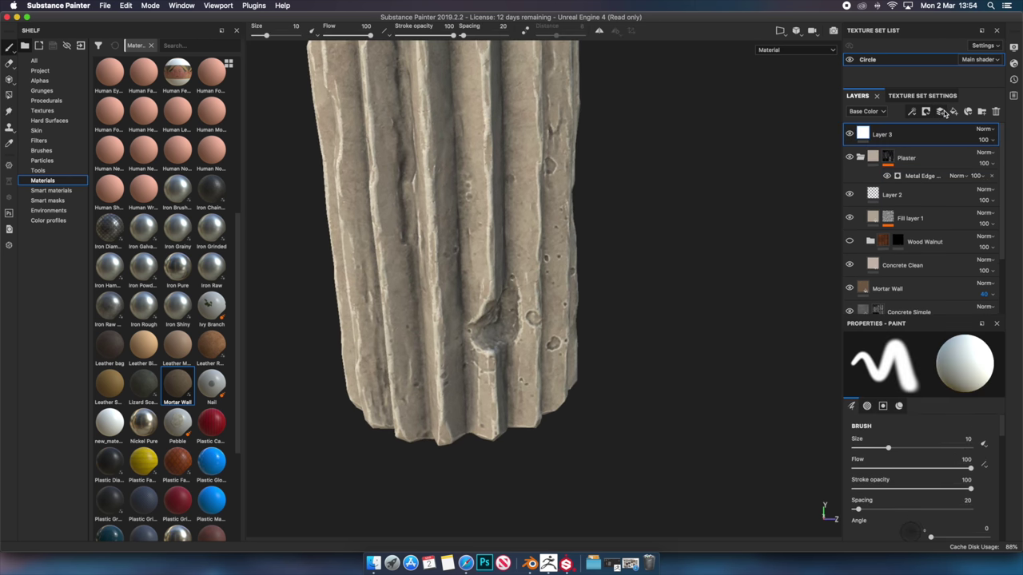
Load the Dirt 1 brush with a dark base colour, roughness 1 and height 0.0428
click(64, 150)
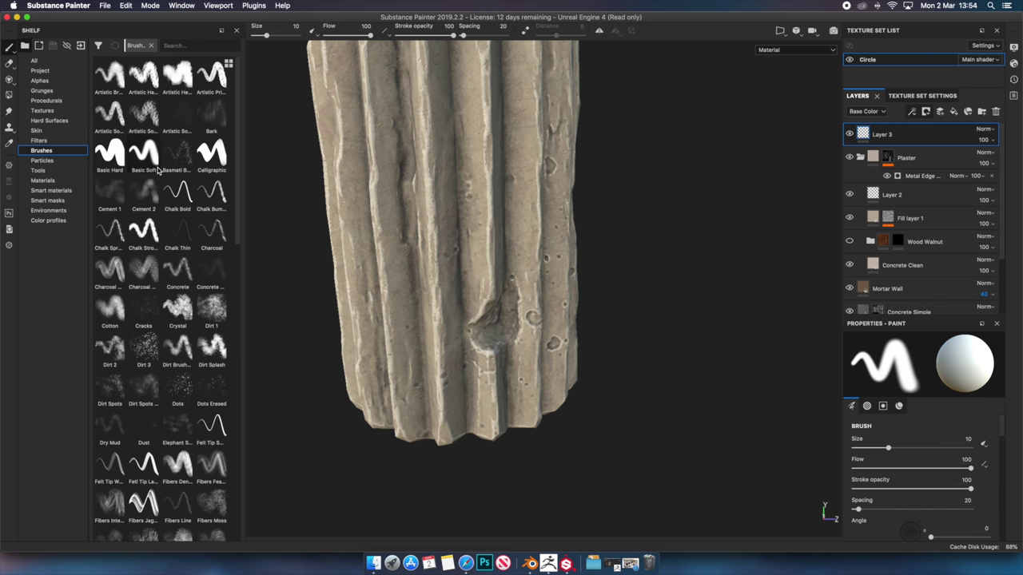
click(212, 312)
scroll(479, 320, up, 1)
scroll(930, 494, down, 5)
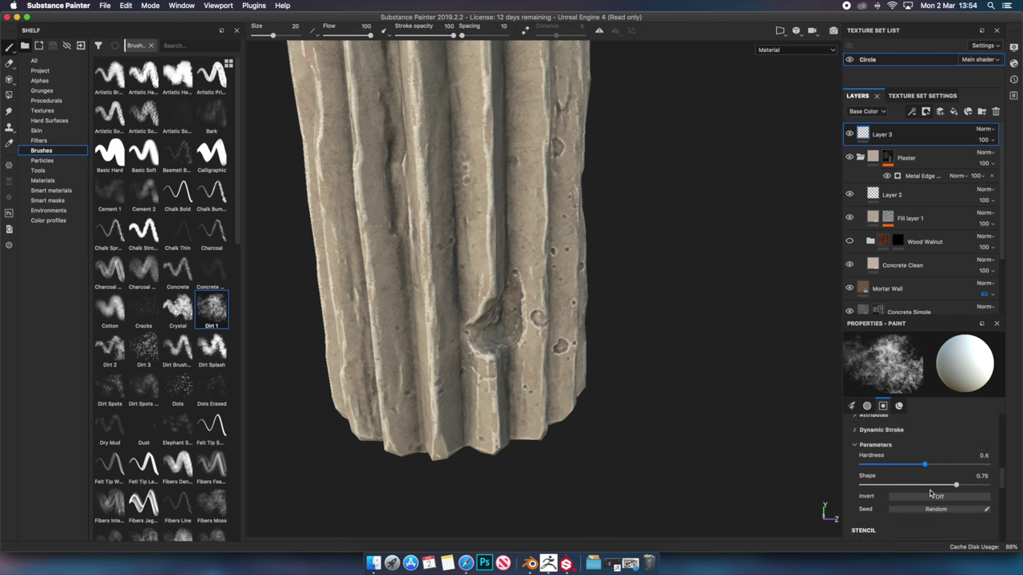
scroll(930, 494, down, 3)
click(897, 467)
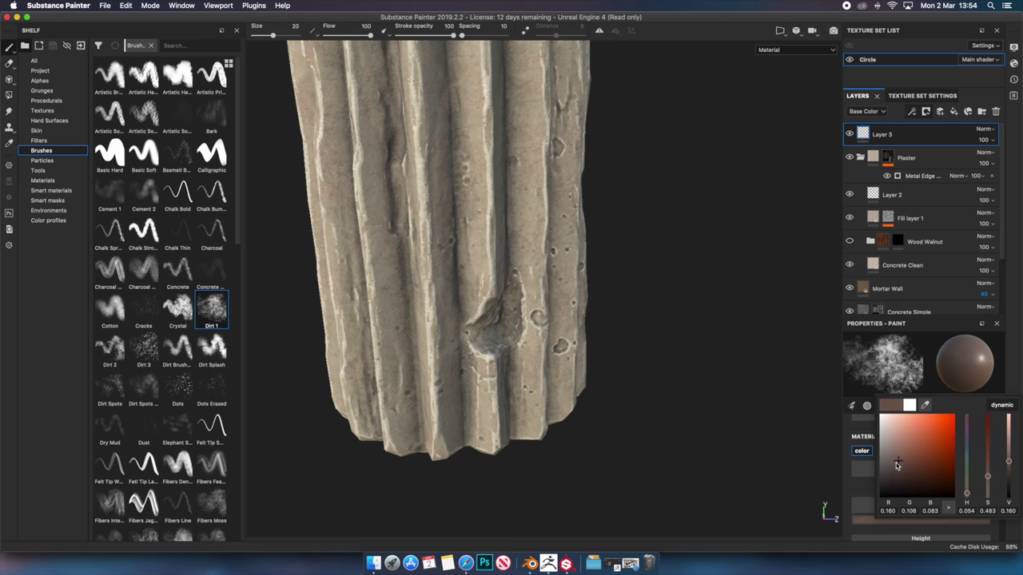
scroll(911, 488, down, 3)
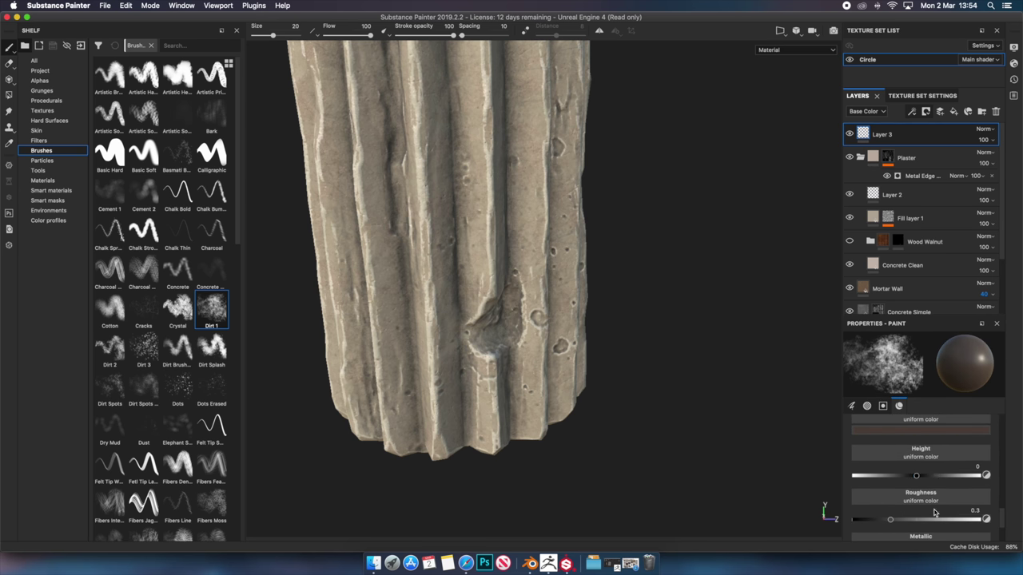
drag(969, 522, 986, 520)
scroll(959, 504, up, 1)
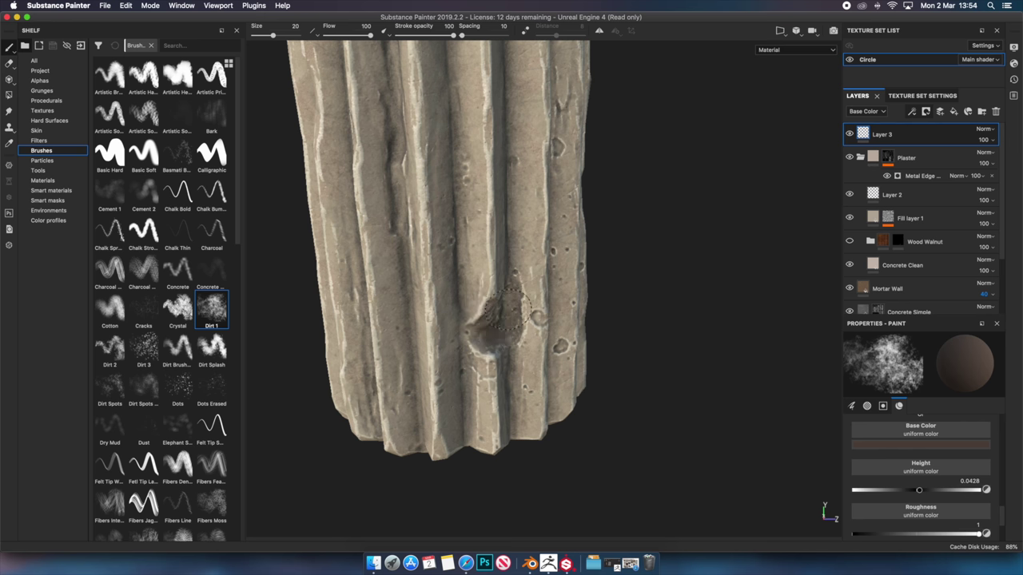
click(887, 445)
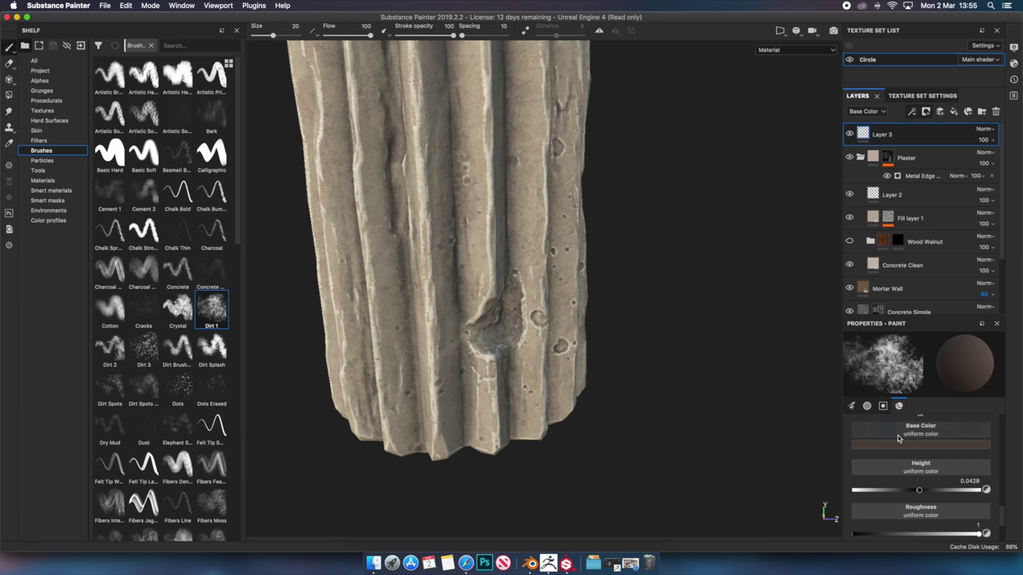
click(618, 387)
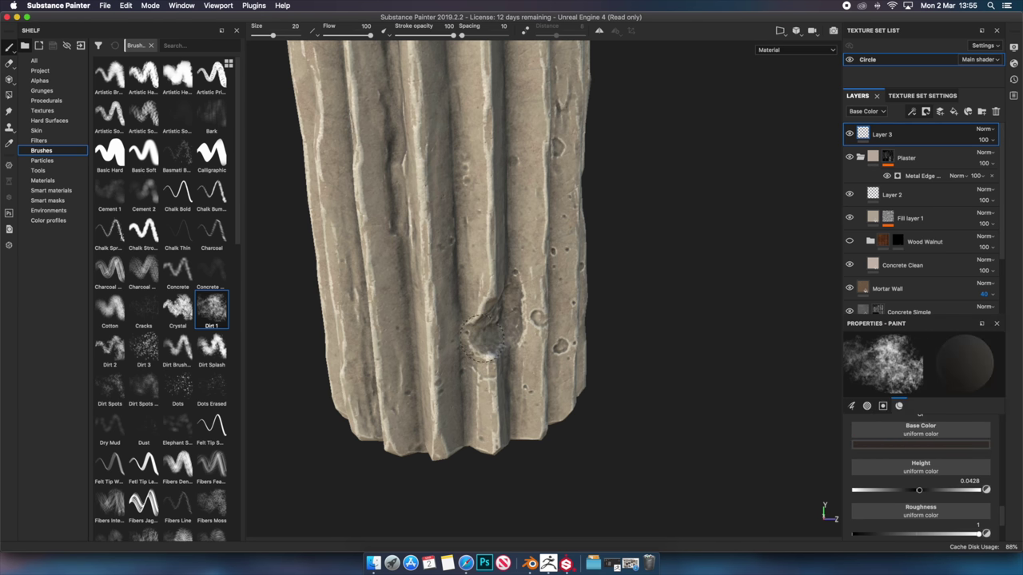
Orbit, pan and zoom around the fluted column to inspect the dirt from several angles
mouse_move(670, 331)
alt+mouse_down()
mouse_move(621, 283)
mouse_move(590, 301)
alt+mouse_up()
alt+drag(484, 336, 703, 265)
mouse_move(646, 288)
alt+mouse_down()
mouse_move(656, 240)
mouse_move(642, 215)
alt+mouse_up()
mouse_move(641, 215)
alt+right_down()
mouse_move(703, 285)
mouse_move(719, 235)
alt+right_up()
alt+drag(719, 235, 765, 185)
alt+middle_drag(765, 185, 421, 210)
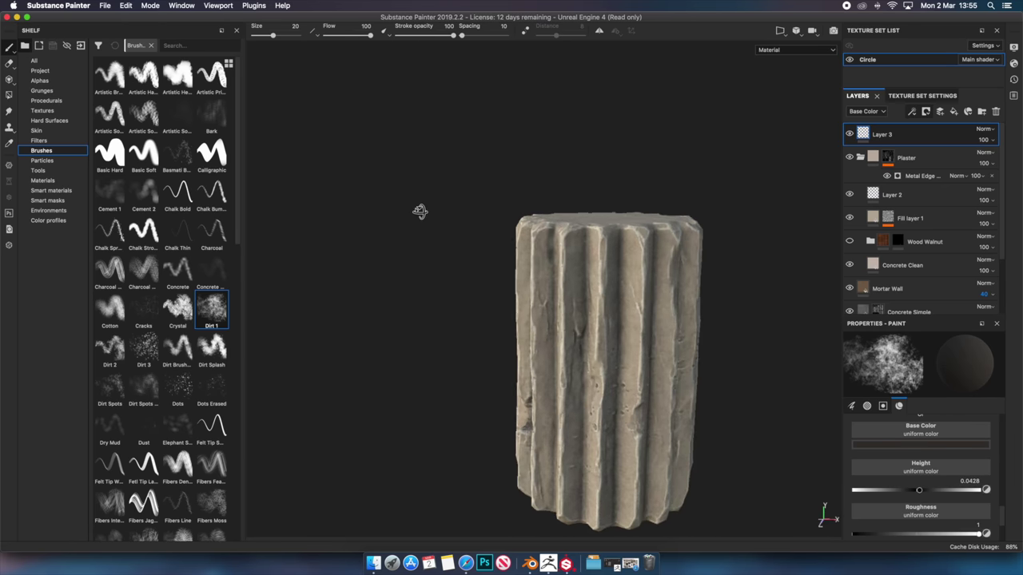
mouse_move(737, 362)
alt+mouse_down()
mouse_move(258, 331)
mouse_move(632, 359)
mouse_move(494, 256)
alt+mouse_up()
mouse_move(507, 381)
alt+mouse_down()
mouse_move(676, 259)
mouse_move(480, 491)
alt+mouse_up()
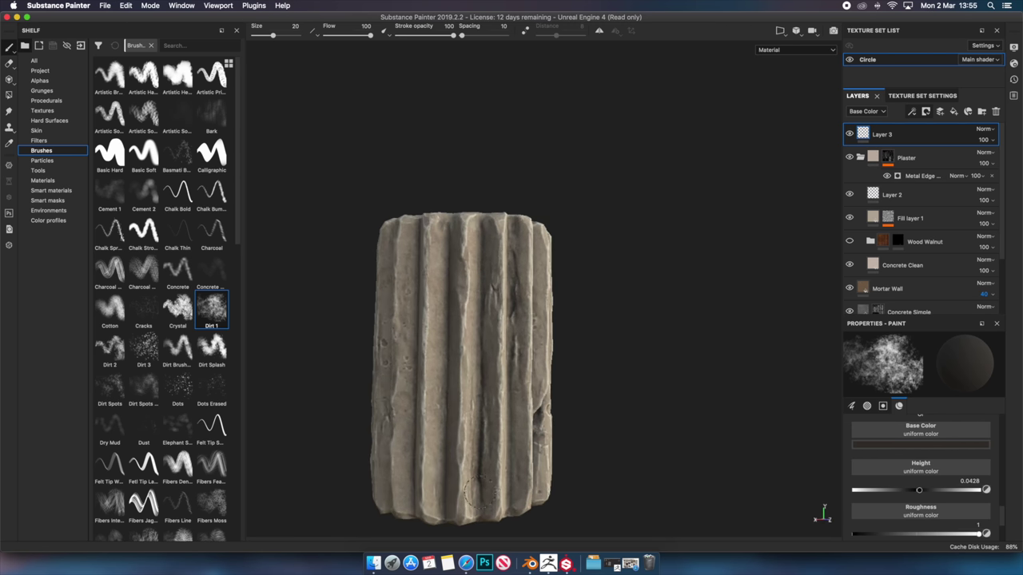
mouse_move(636, 276)
alt+mouse_down()
mouse_move(660, 288)
mouse_move(578, 320)
alt+mouse_up()
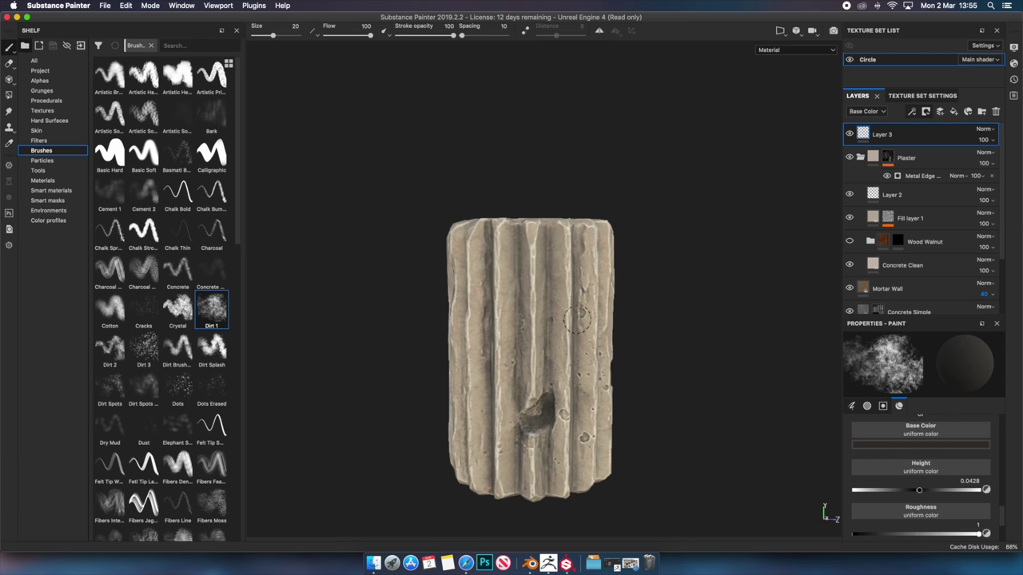
mouse_move(592, 423)
alt+mouse_down()
mouse_move(679, 368)
mouse_move(495, 341)
alt+mouse_up()
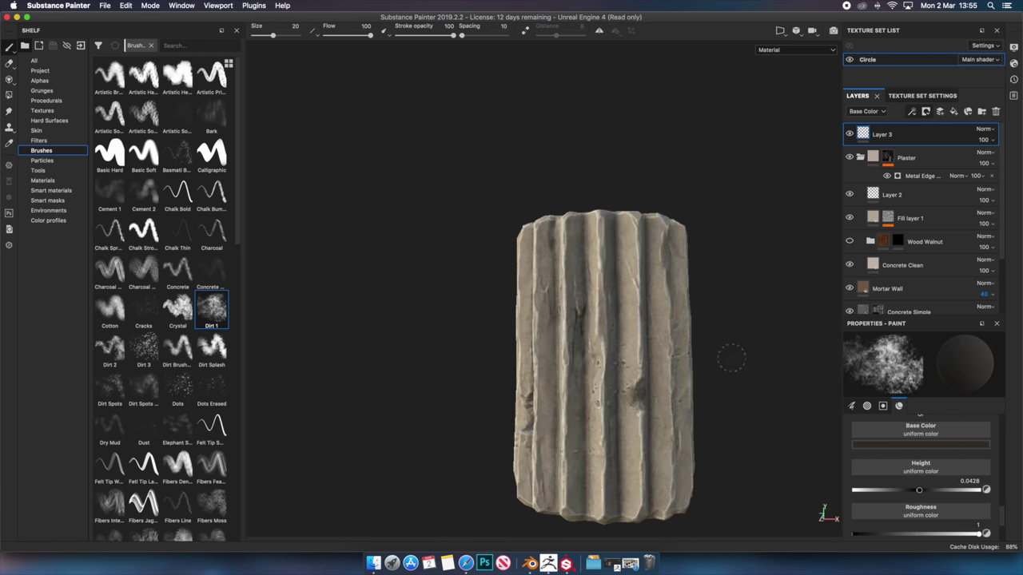
mouse_move(732, 358)
alt+mouse_down()
mouse_move(587, 354)
mouse_move(581, 419)
alt+mouse_up()
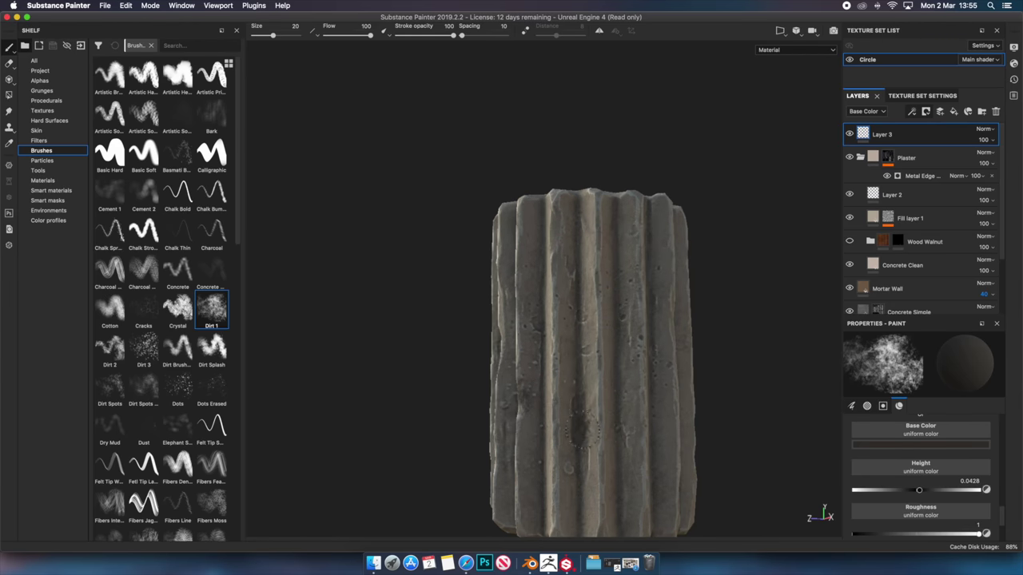
mouse_move(605, 287)
alt+mouse_down()
mouse_move(685, 331)
mouse_move(523, 338)
mouse_move(471, 361)
alt+mouse_up()
mouse_move(646, 330)
alt+mouse_down()
mouse_move(455, 405)
mouse_move(616, 231)
mouse_move(620, 208)
alt+mouse_up()
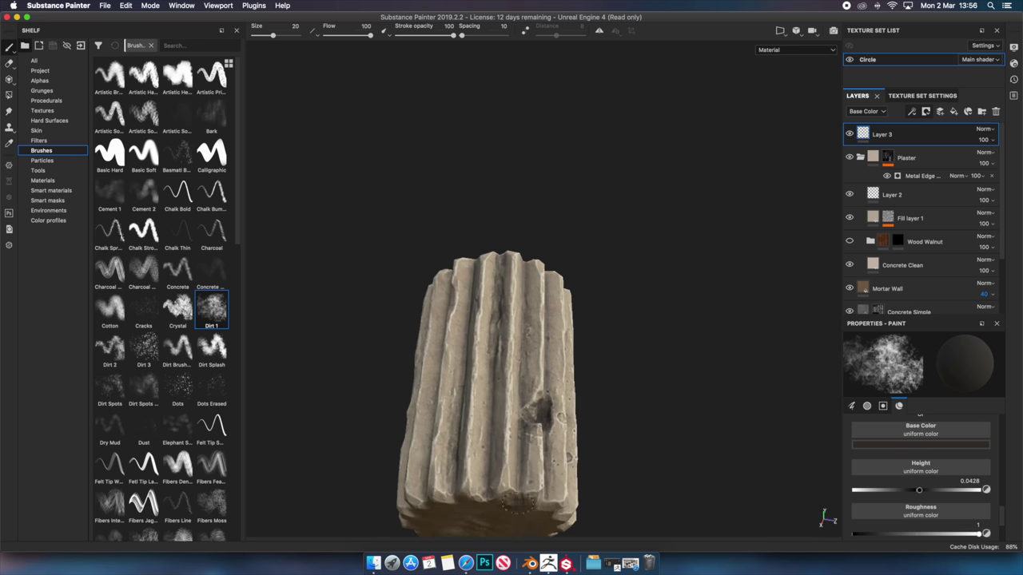
alt+drag(542, 280, 256, 90)
Export the pillar textures at 4096x4096 using the PBR SpecGloss from MetalRough preset
click(104, 5)
click(128, 166)
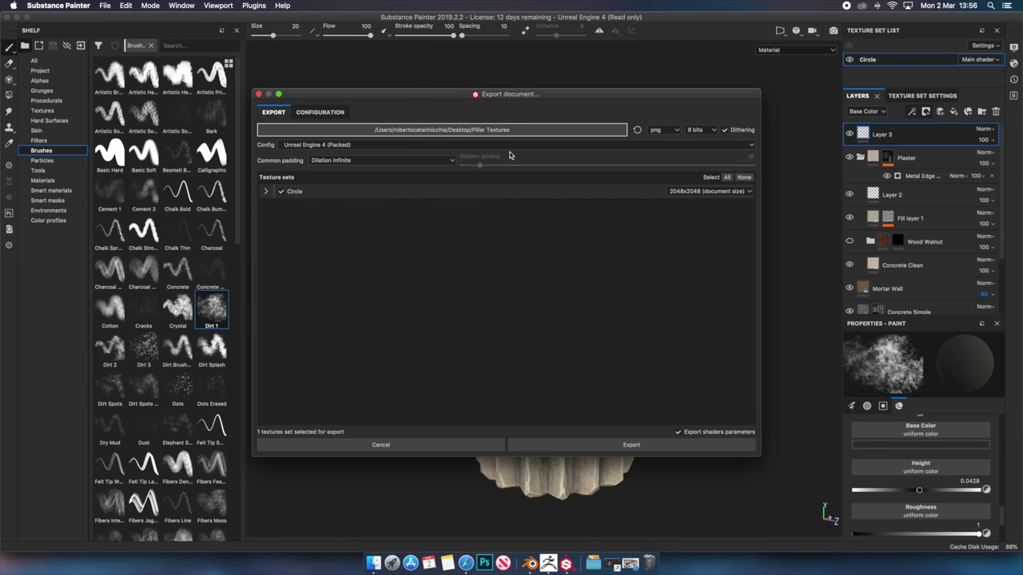
click(509, 151)
click(387, 170)
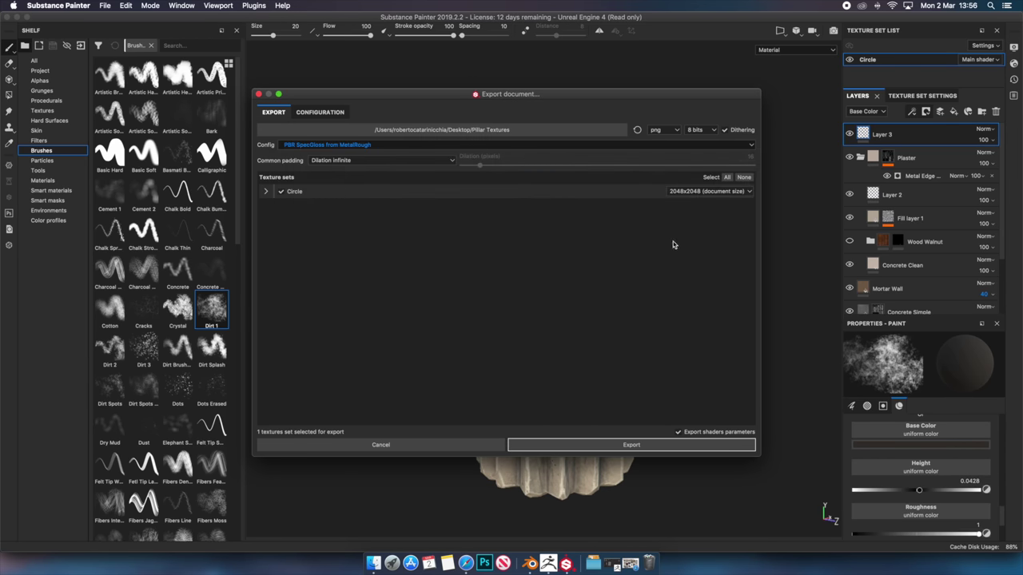
click(707, 191)
click(700, 224)
click(691, 449)
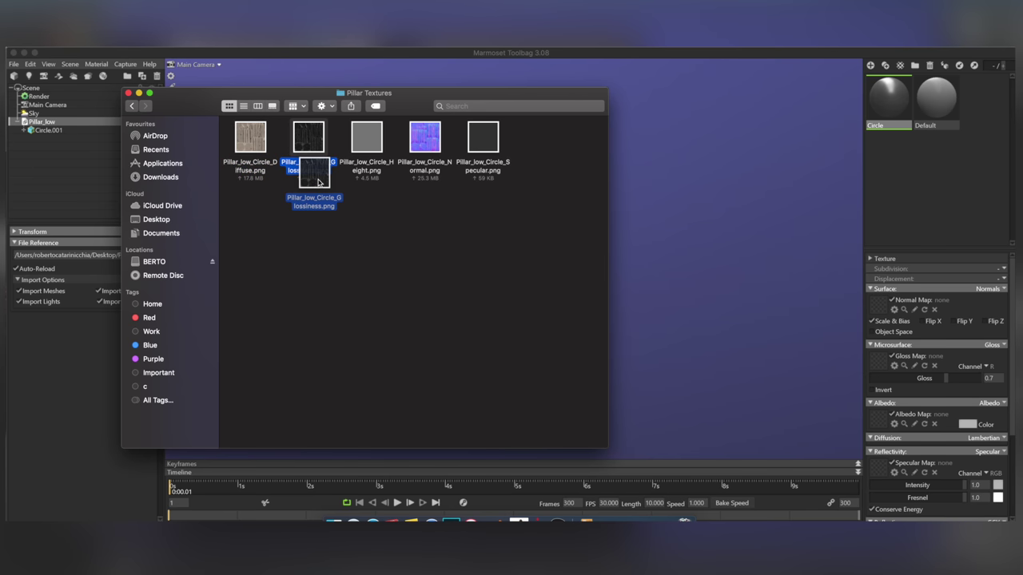
Load the Glossiness, Normal and remaining texture maps onto the pillar material with Flip Y enabled
drag(316, 163, 875, 360)
drag(425, 137, 801, 302)
click(871, 372)
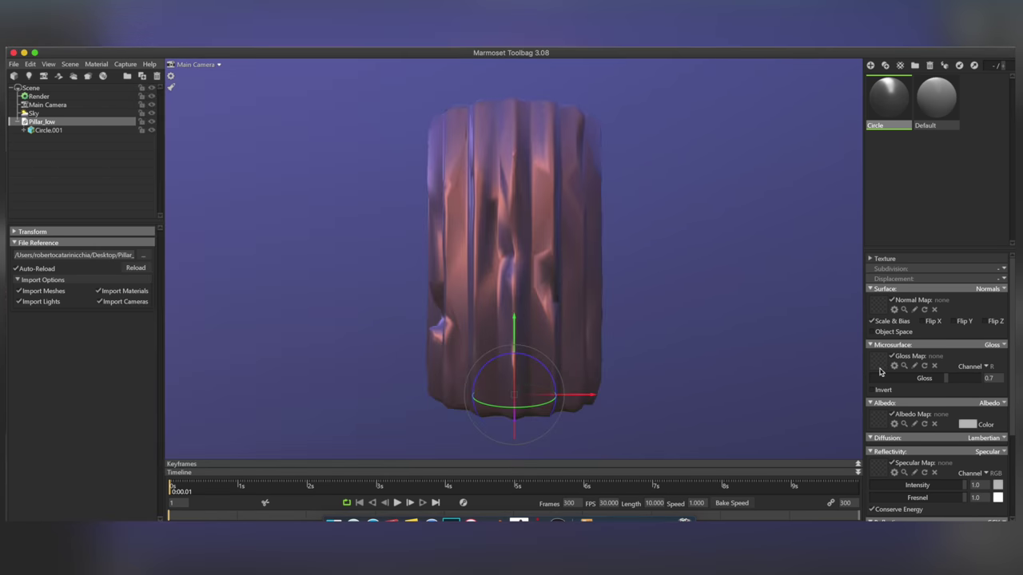
click(954, 321)
click(894, 365)
click(846, 376)
click(894, 424)
click(846, 434)
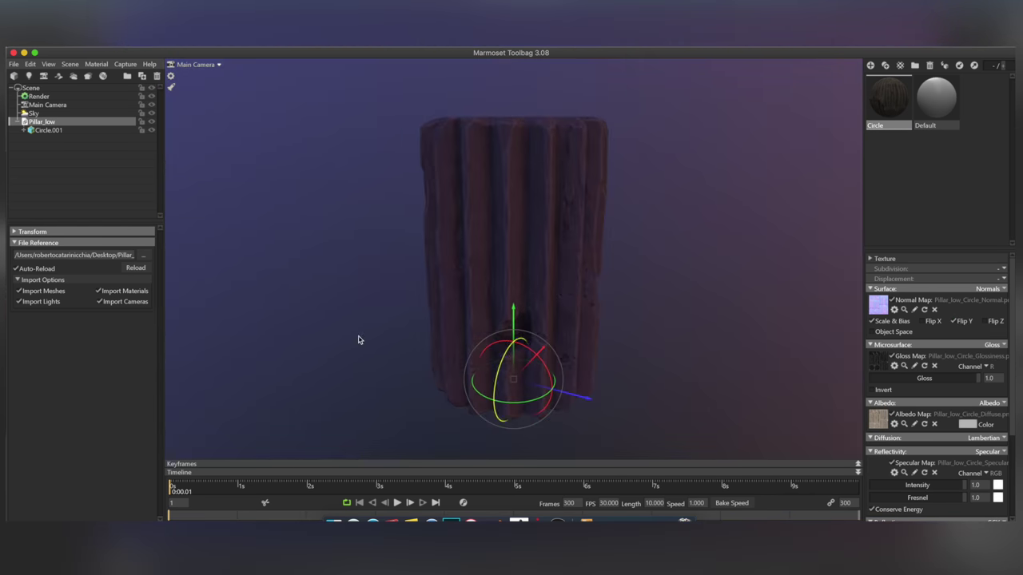
Raise the sky brightness and add a shadow catcher under the pillar
click(33, 113)
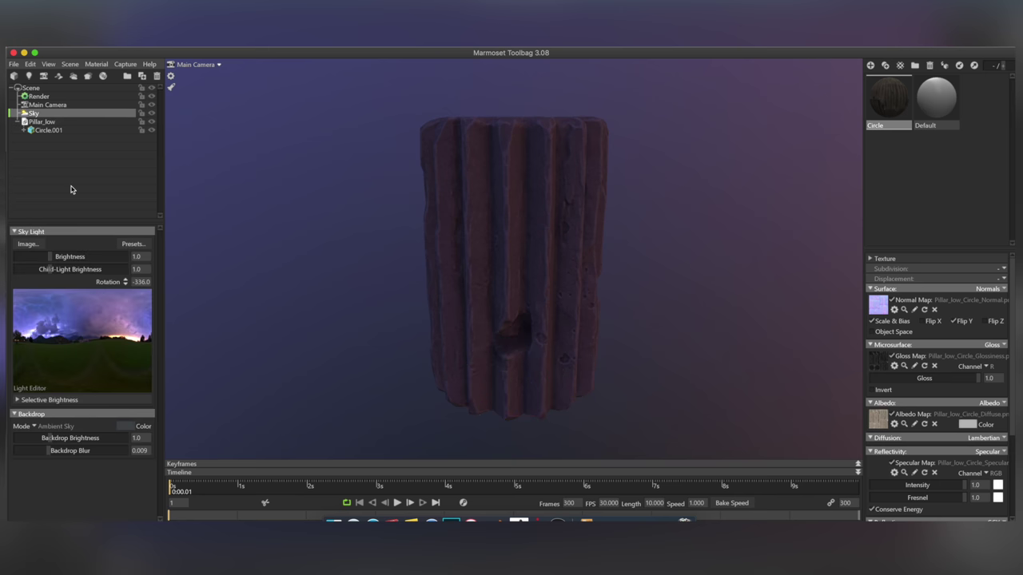
drag(64, 257, 434, 261)
click(70, 64)
click(203, 102)
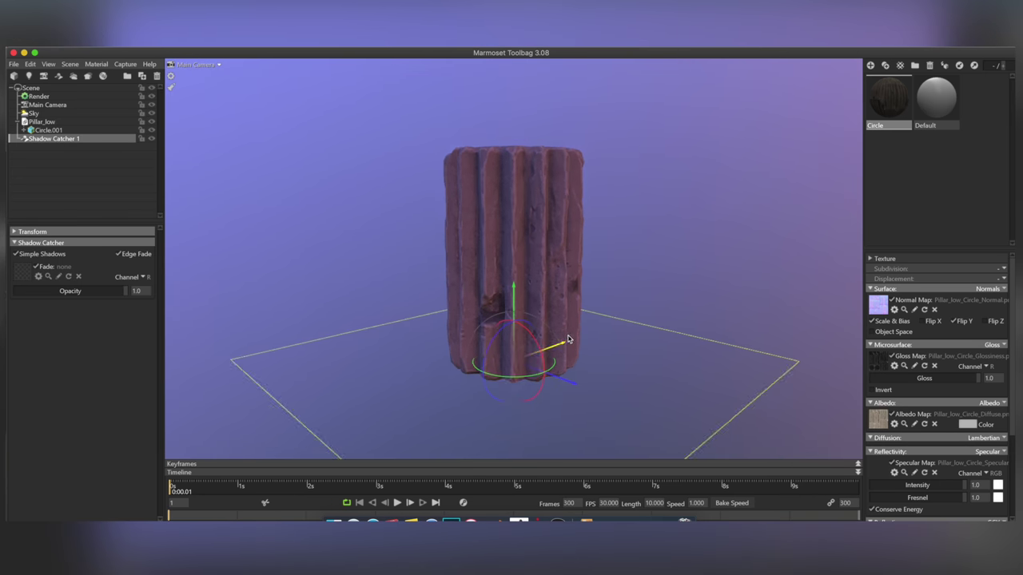
drag(511, 200, 517, 274)
Add a spot light, then select the shadow catcher and the Circle.001 segment
click(69, 64)
click(192, 76)
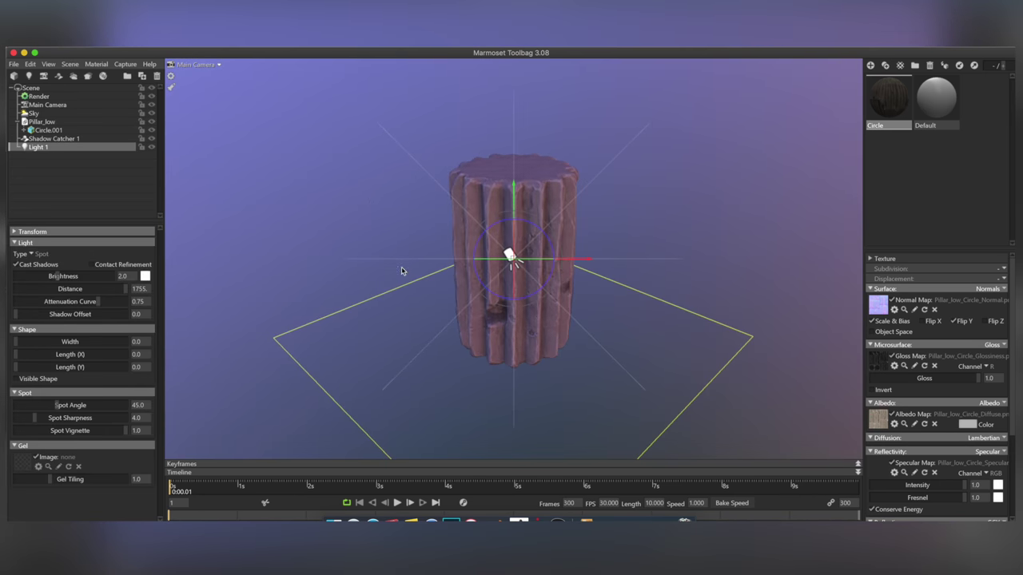
drag(405, 271, 330, 212)
click(530, 249)
click(530, 248)
click(670, 401)
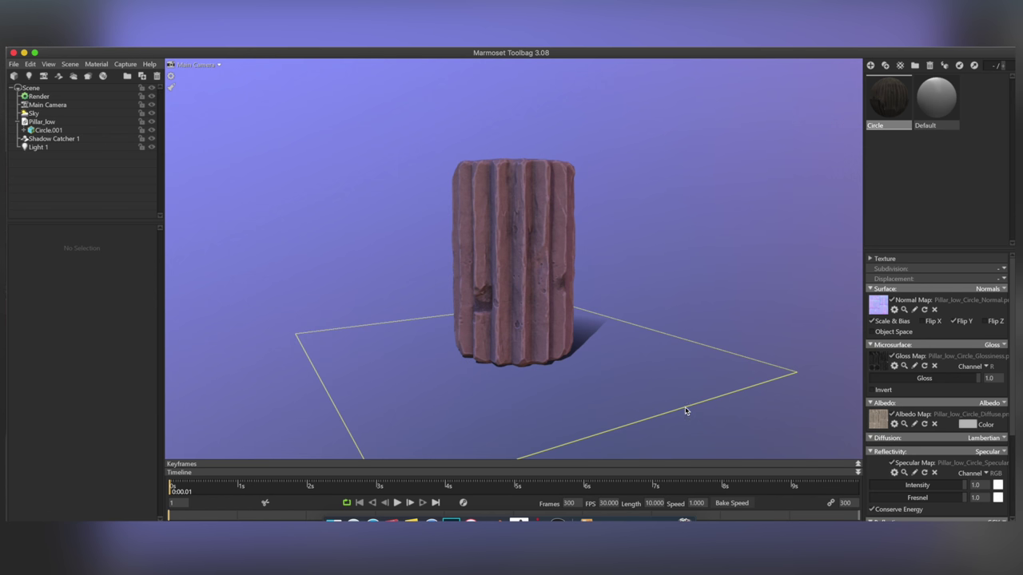
click(53, 138)
click(32, 231)
click(508, 253)
Undo the stacked segment copy and select the Pillar_low group
mouse_move(507, 377)
shift+mouse_down()
mouse_move(557, 362)
mouse_move(627, 248)
shift+mouse_up()
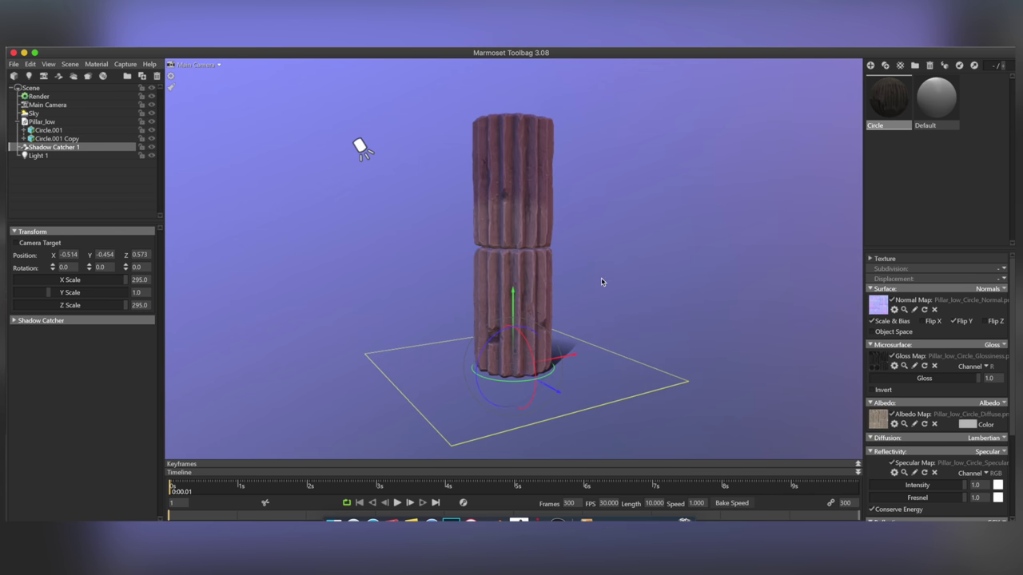
key(ctrl+z)
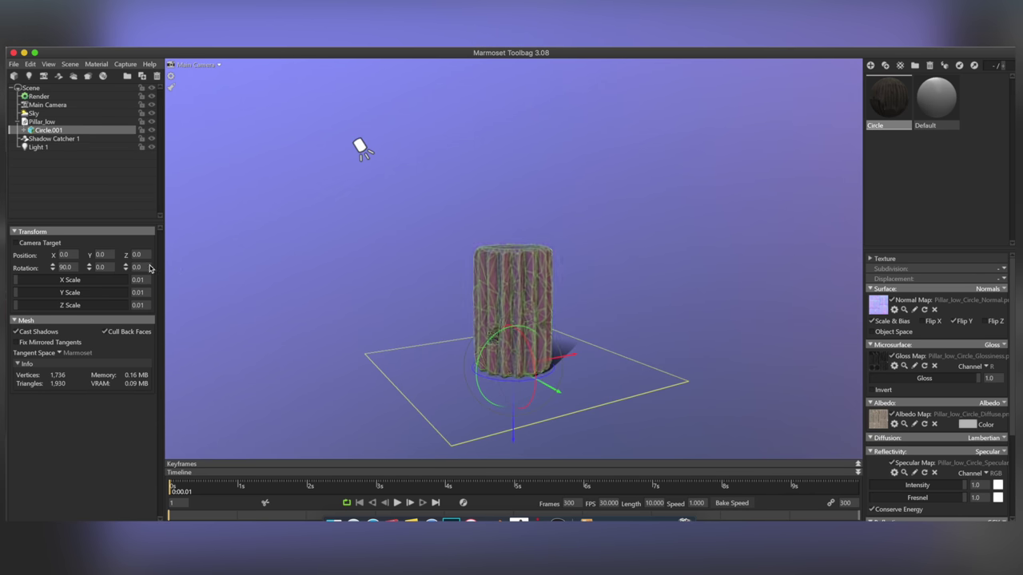
click(42, 121)
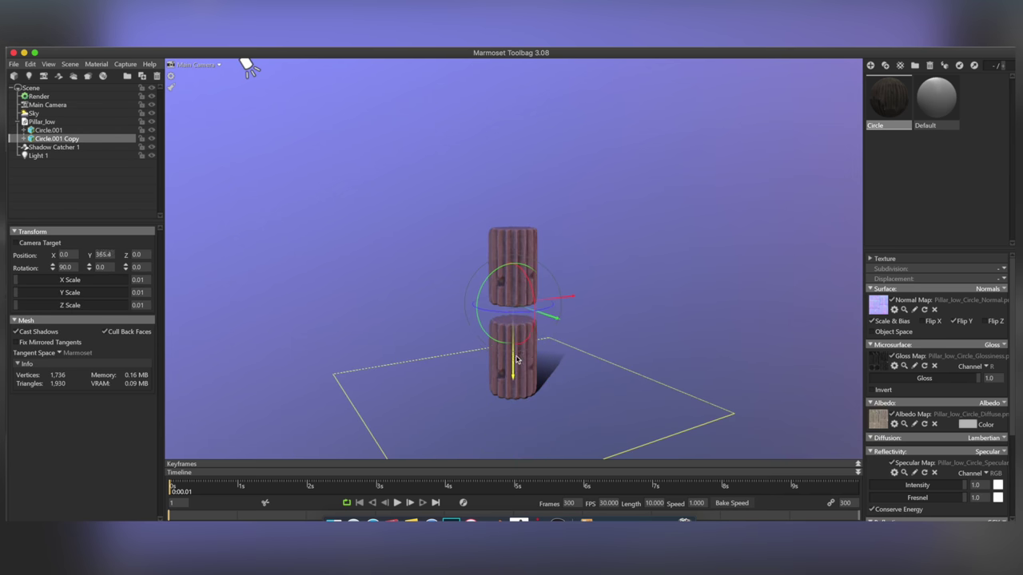
scroll(594, 274, up, 2)
scroll(600, 280, up, 2)
scroll(613, 286, up, 3)
scroll(616, 318, down, 3)
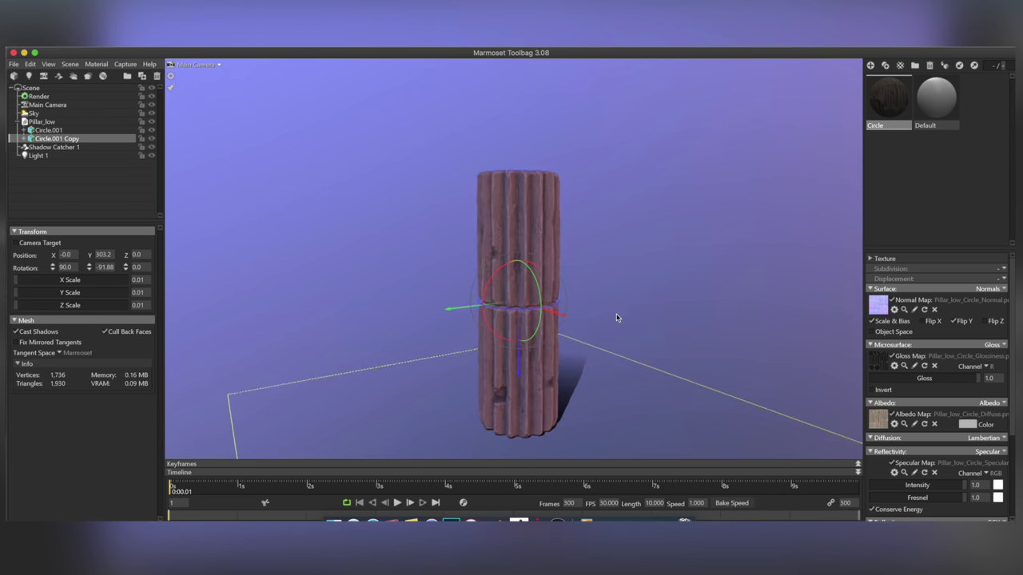
Duplicate a segment, stack and rotate it atop the pillar, and re-aim the spot light
key(ctrl+d)
drag(528, 391, 528, 253)
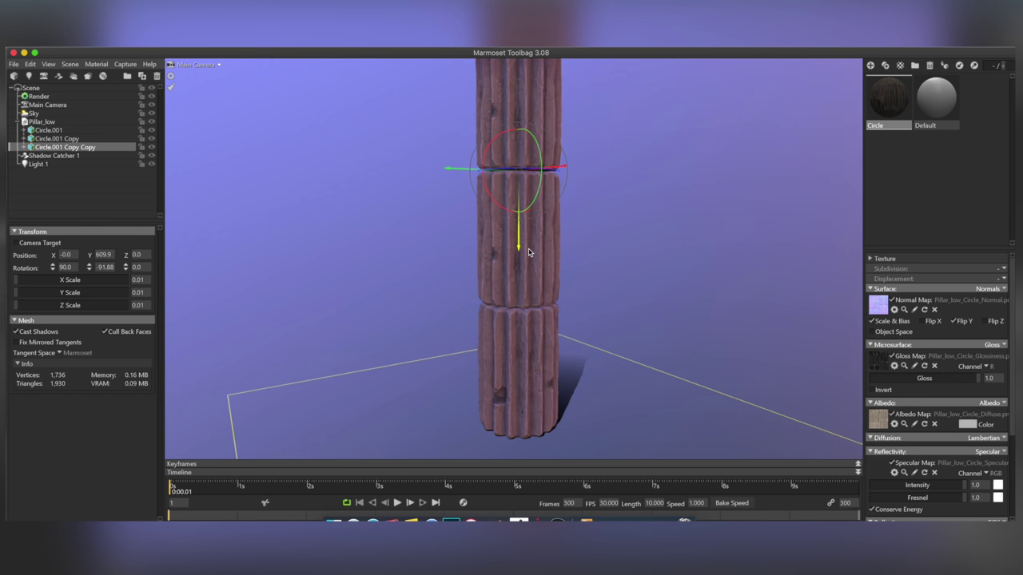
drag(541, 184, 552, 192)
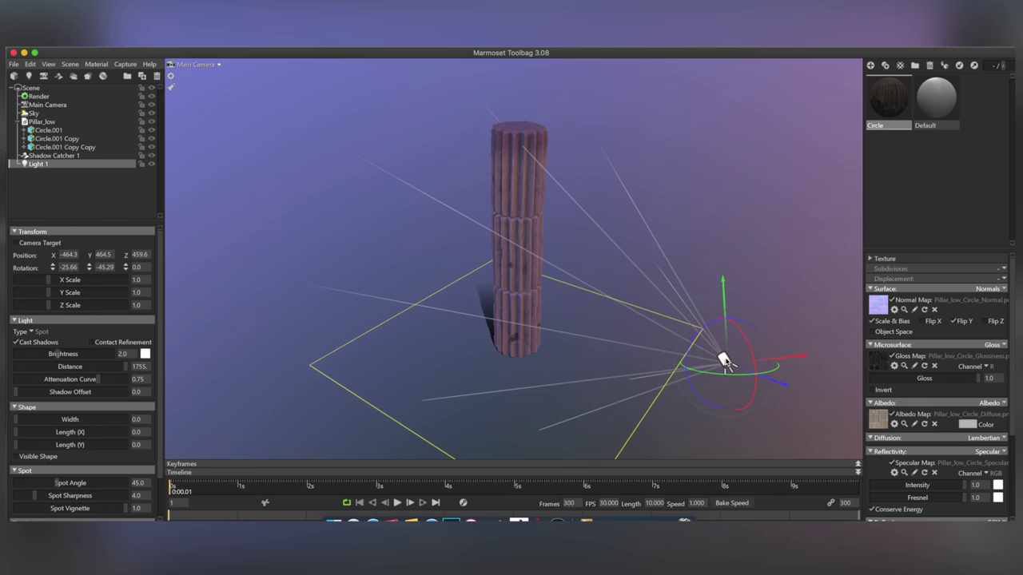
drag(721, 355, 715, 224)
Duplicate the bottom segment into copies placed to the left, and tilt the short right pillar
click(516, 327)
key(ctrl+d)
mouse_move(515, 376)
mouse_down()
mouse_move(461, 376)
mouse_move(589, 376)
mouse_up()
key(ctrl+d)
click(457, 352)
mouse_move(457, 375)
mouse_down()
mouse_move(440, 375)
mouse_move(441, 264)
mouse_up()
key(ctrl+d)
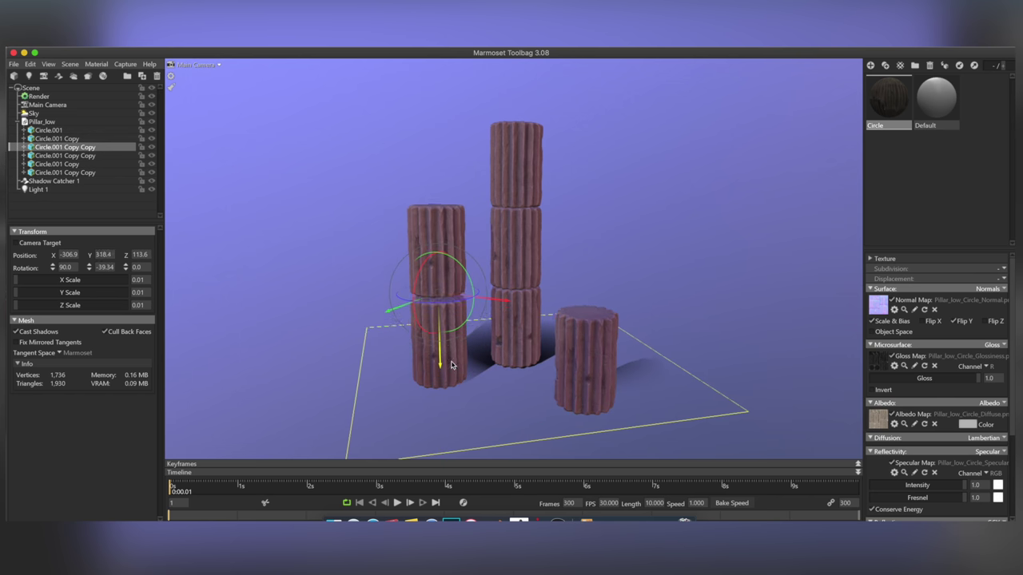
click(587, 360)
drag(623, 392, 639, 360)
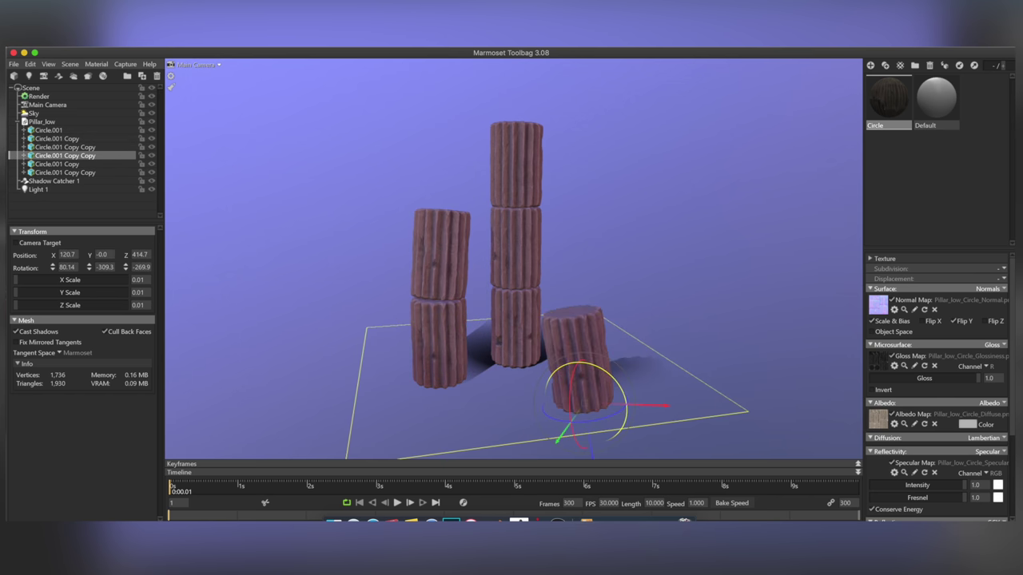
Orbit around the group while selecting segments of the left, front and right pillars
drag(660, 299, 491, 308)
click(485, 306)
click(447, 344)
click(446, 240)
drag(480, 200, 447, 336)
click(476, 384)
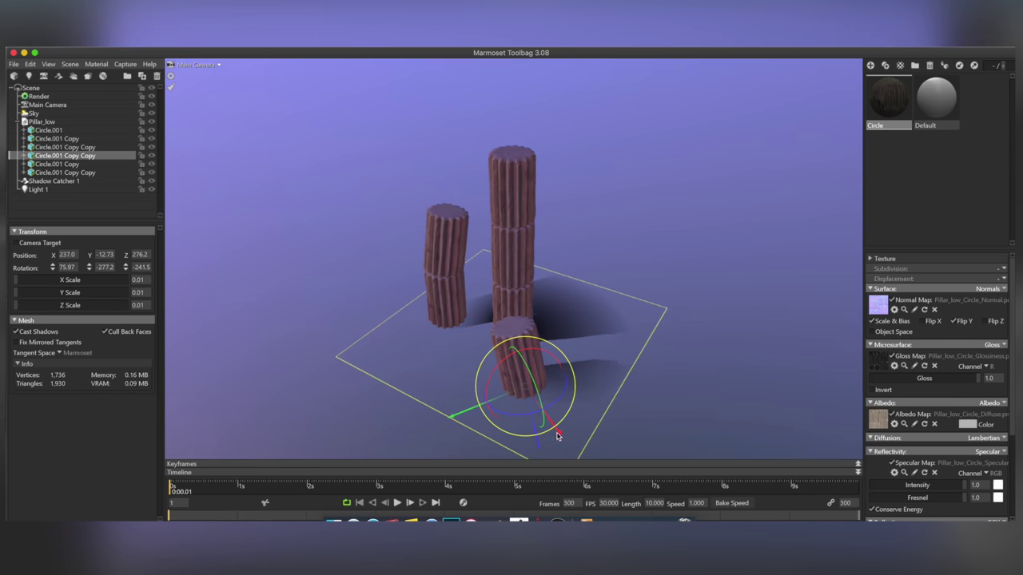
drag(229, 100, 617, 213)
click(520, 292)
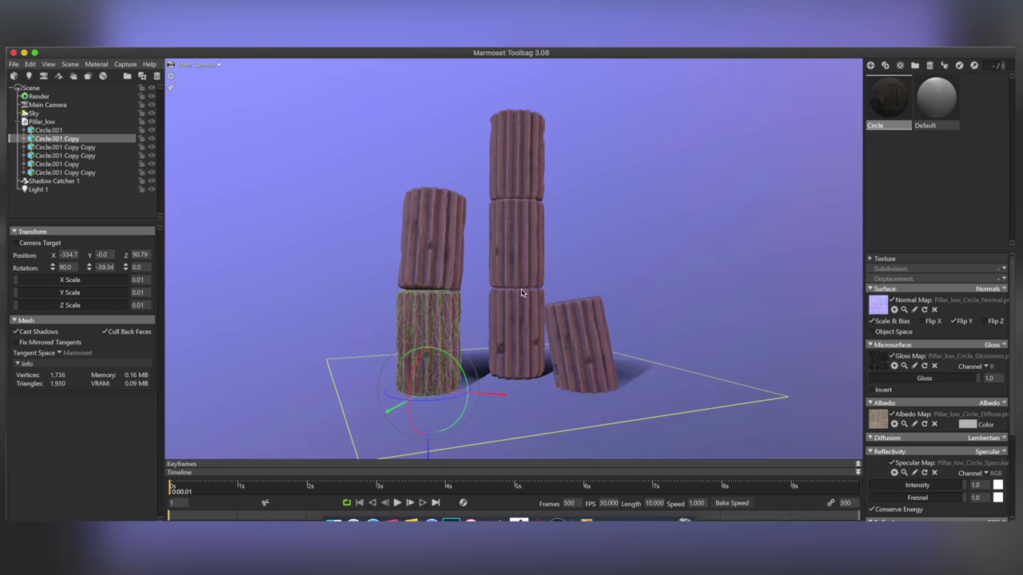
drag(521, 292, 560, 444)
click(542, 358)
drag(540, 360, 608, 352)
click(592, 335)
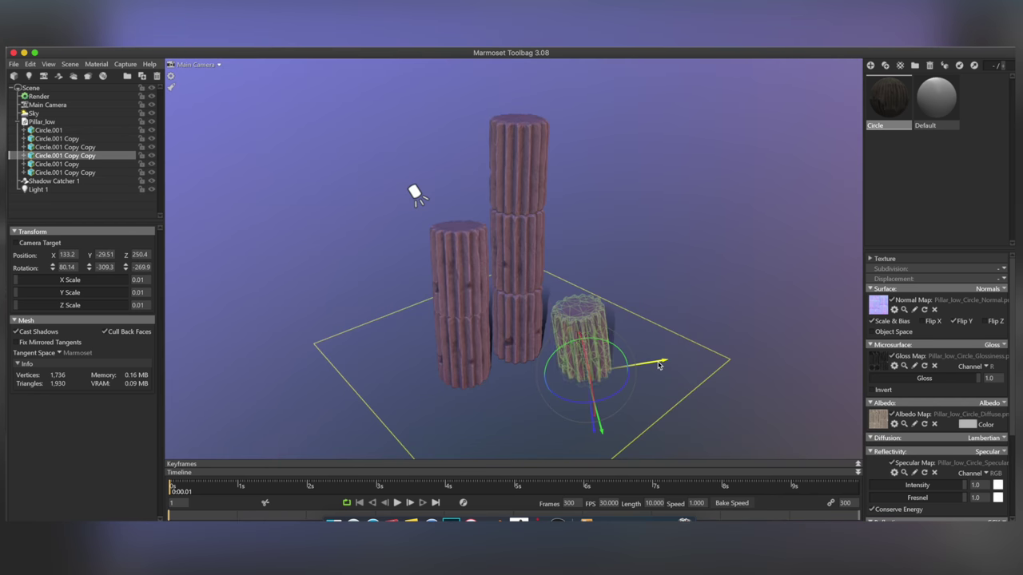
drag(559, 448, 550, 362)
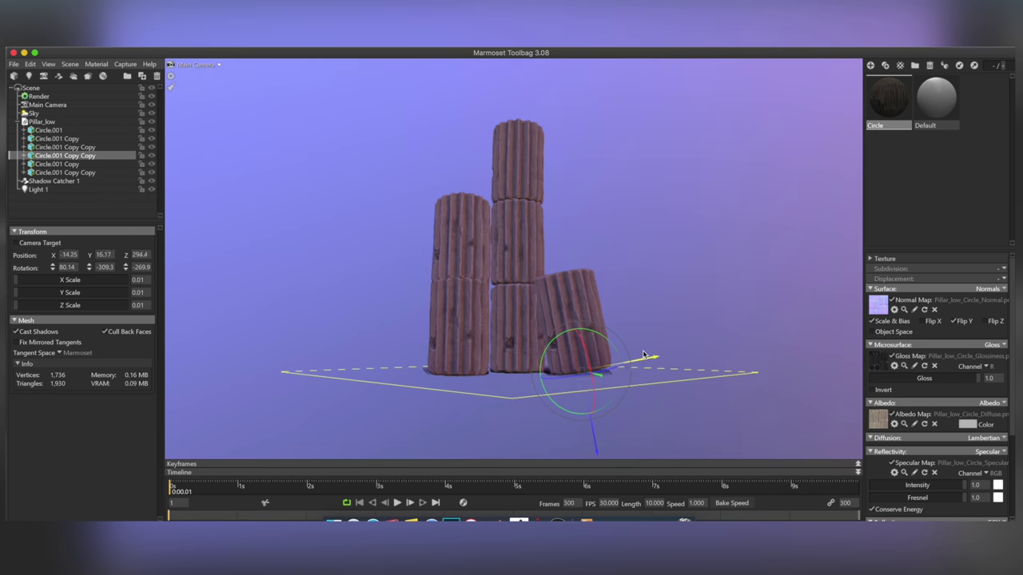
mouse_move(601, 448)
mouse_down()
mouse_move(651, 290)
mouse_move(445, 409)
mouse_move(494, 366)
mouse_up()
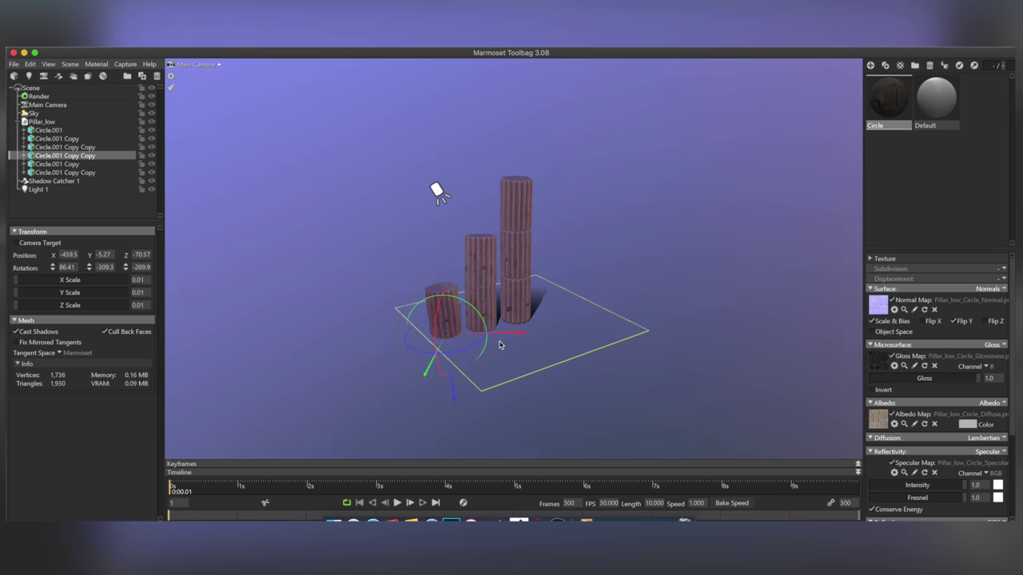
Duplicate the selected segment and review the left and right pillars from a low angle
key(ctrl+d)
drag(576, 410, 613, 377)
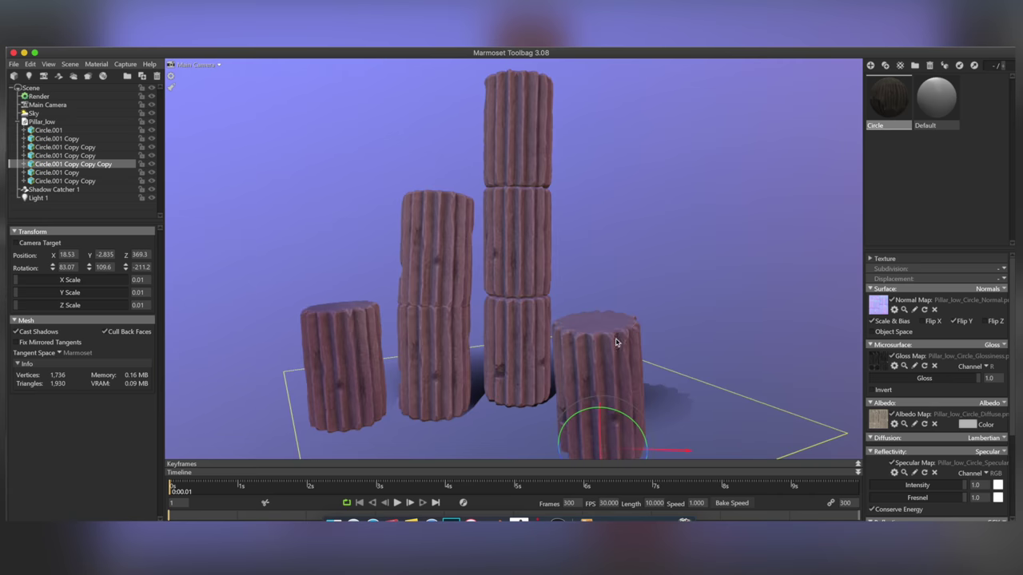
drag(662, 407, 467, 336)
click(468, 336)
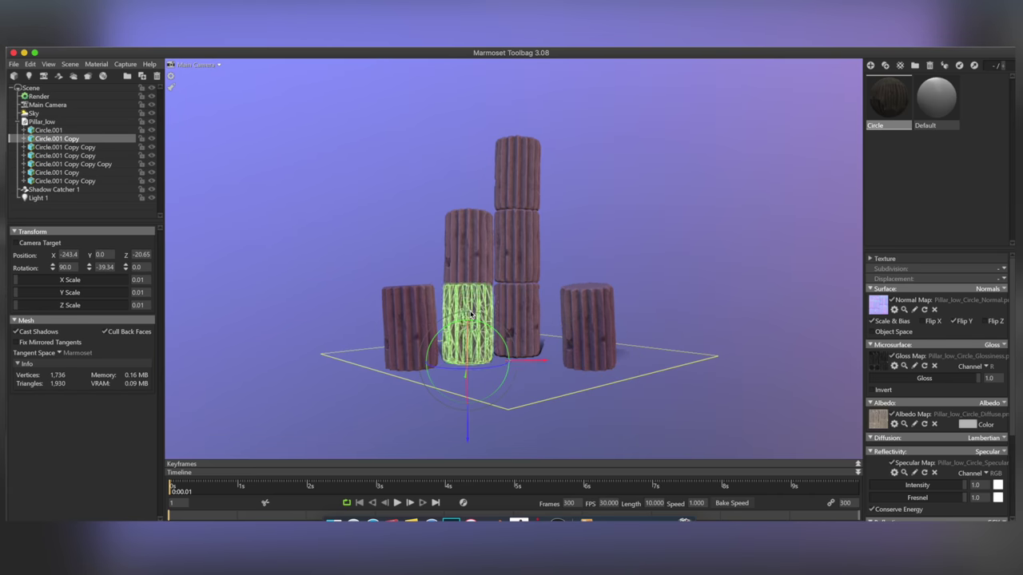
click(404, 358)
click(602, 354)
mouse_move(654, 390)
mouse_down()
mouse_move(503, 407)
mouse_move(680, 438)
mouse_move(455, 377)
mouse_up()
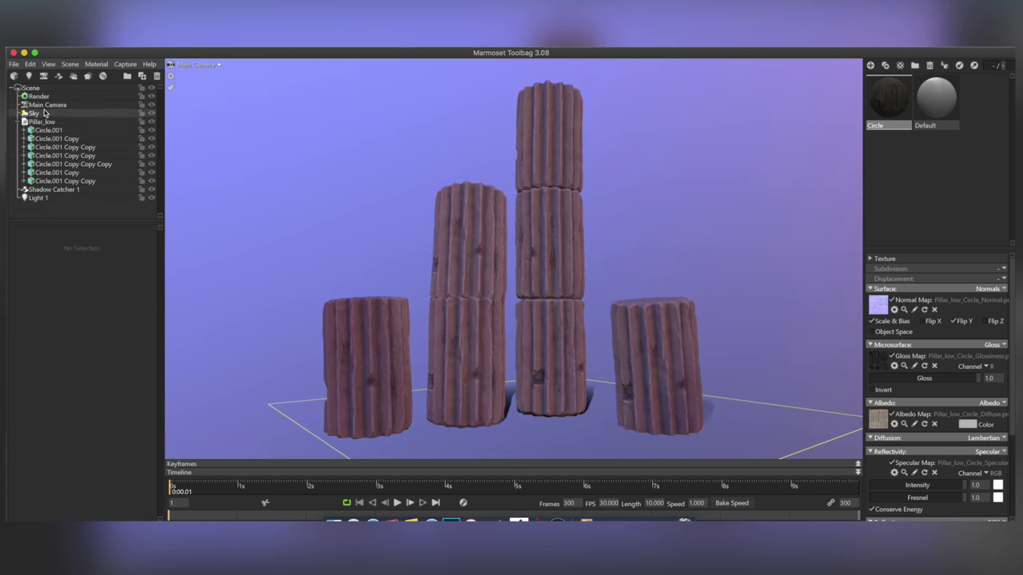
Add a sky light from the sky panorama and reposition it to change the lighting direction
click(34, 114)
drag(60, 269, 48, 269)
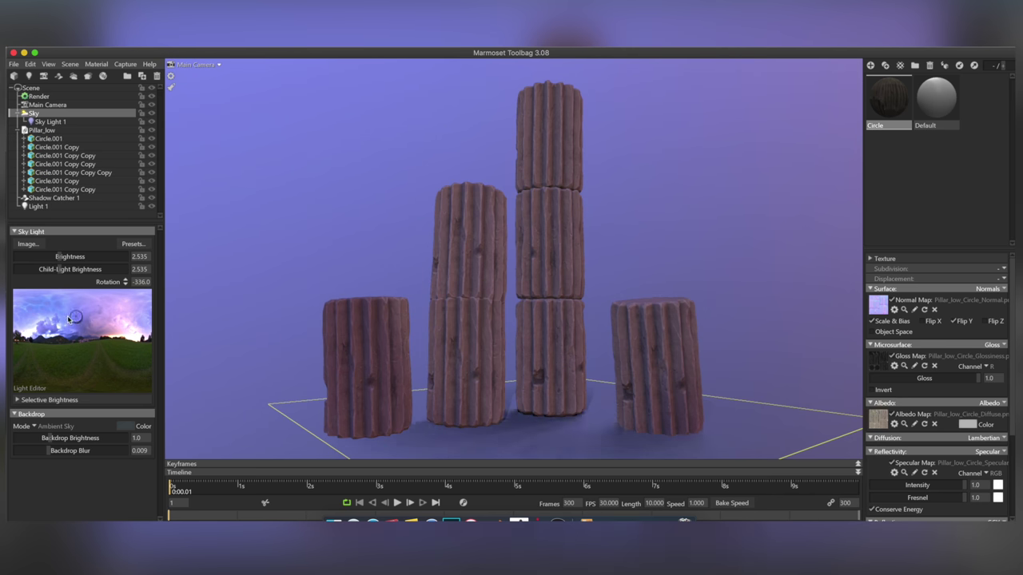
click(146, 337)
drag(147, 337, 28, 308)
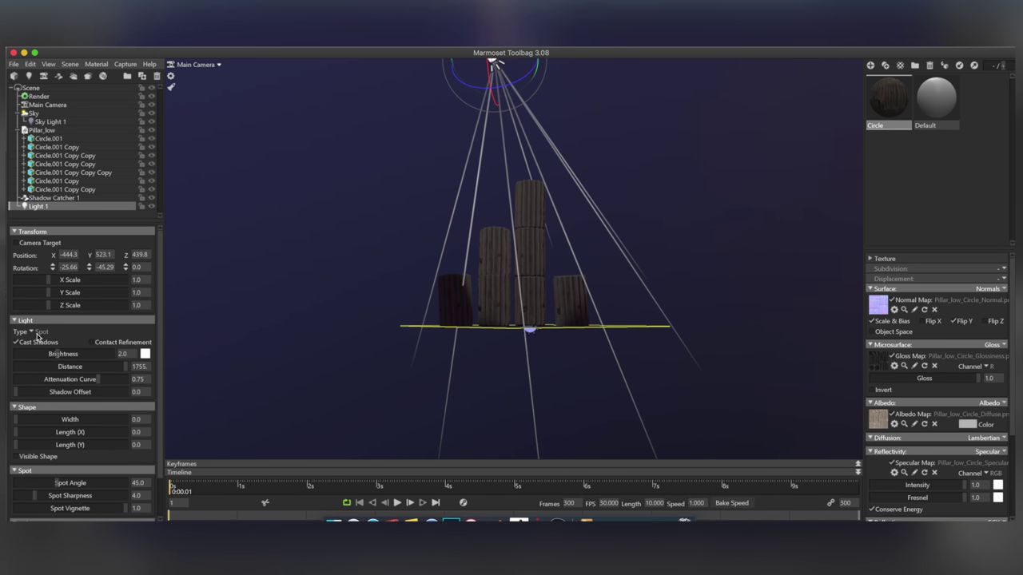
Give Light 1 a wider cone, higher brightness and a pale warm yellow colour
drag(71, 482, 88, 482)
drag(64, 353, 88, 354)
scroll(427, 251, up, 5)
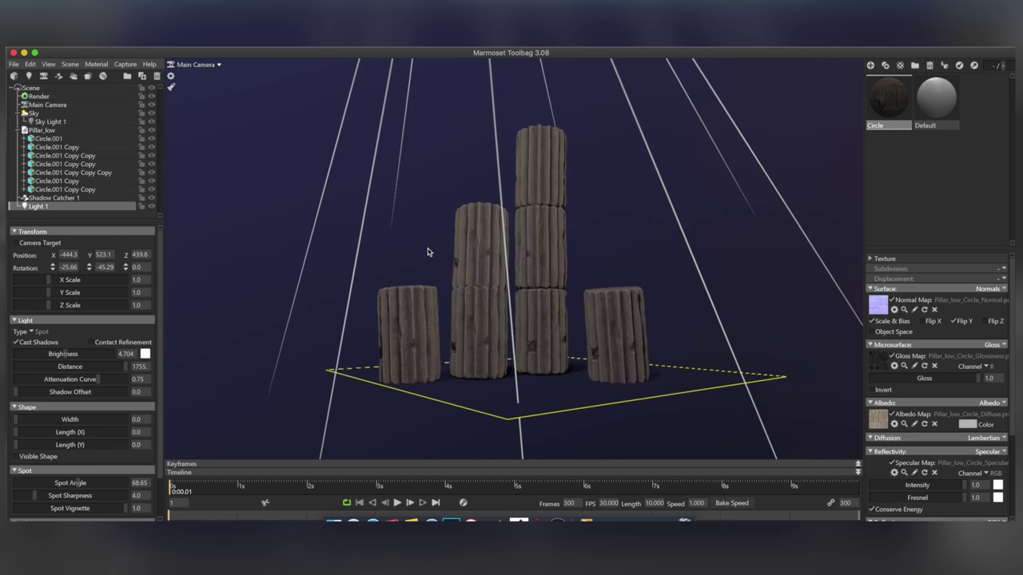
click(145, 353)
click(317, 499)
click(188, 395)
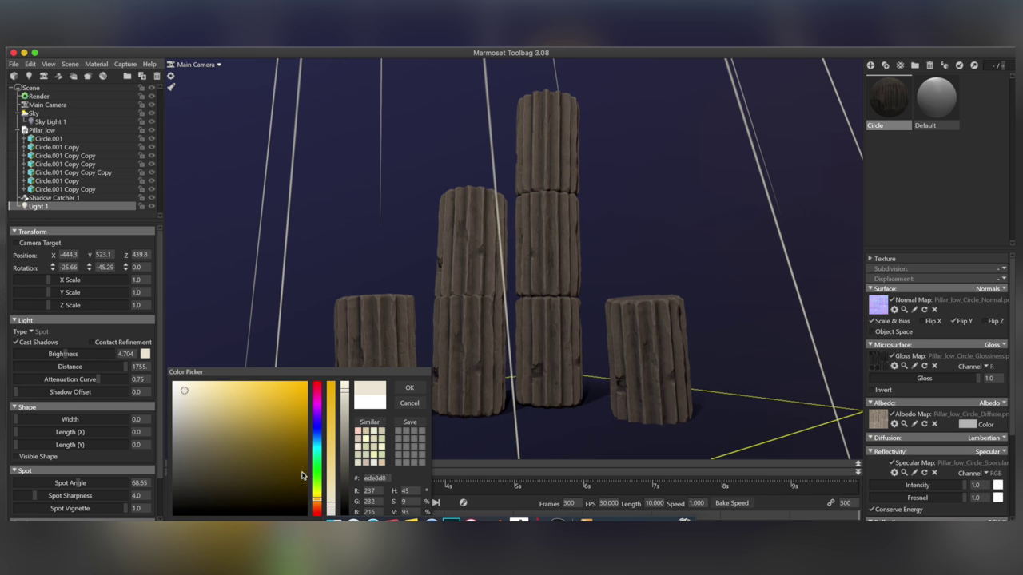
click(409, 388)
Add Light 2 with brightness 12.89, spot angle 67.5 and an orange tint
click(69, 114)
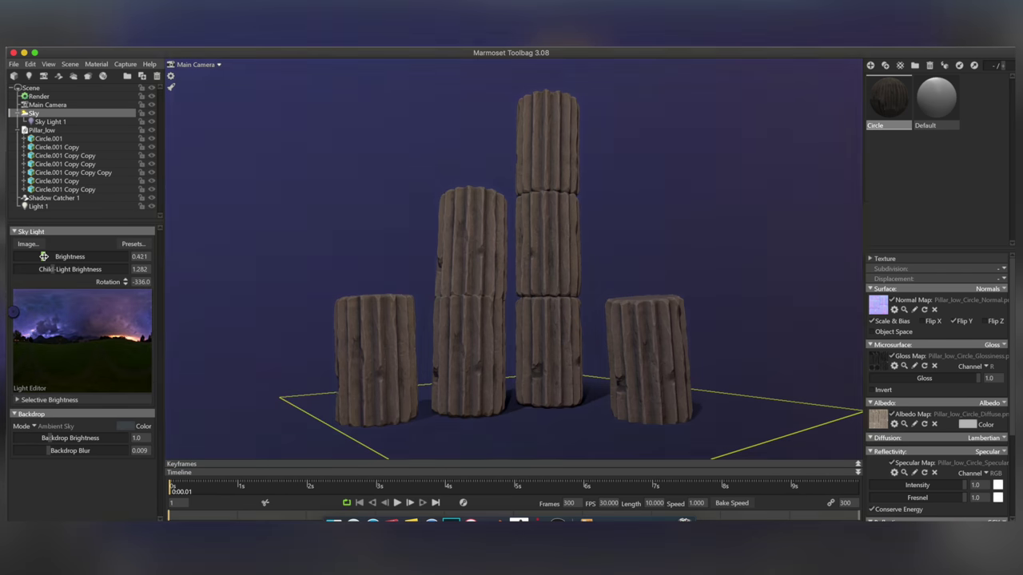
drag(478, 264, 286, 263)
click(70, 64)
click(104, 80)
drag(513, 273, 543, 359)
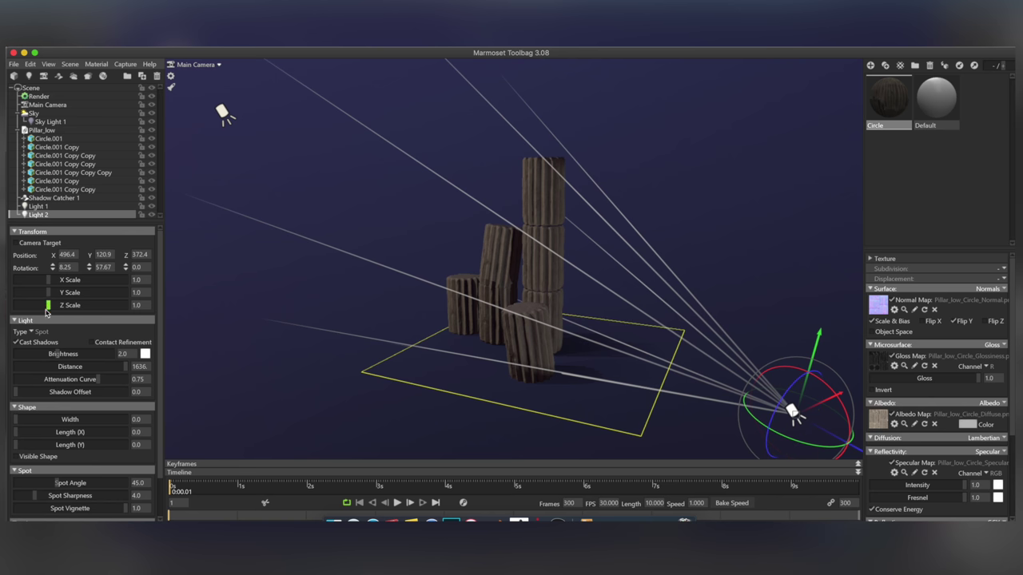
drag(63, 354, 76, 354)
drag(68, 483, 73, 476)
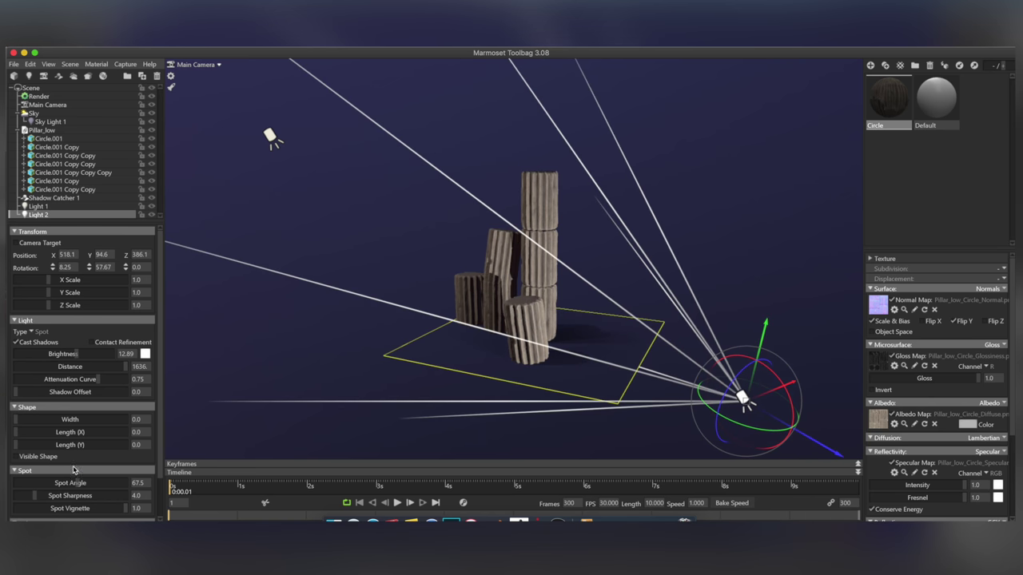
click(144, 354)
click(319, 508)
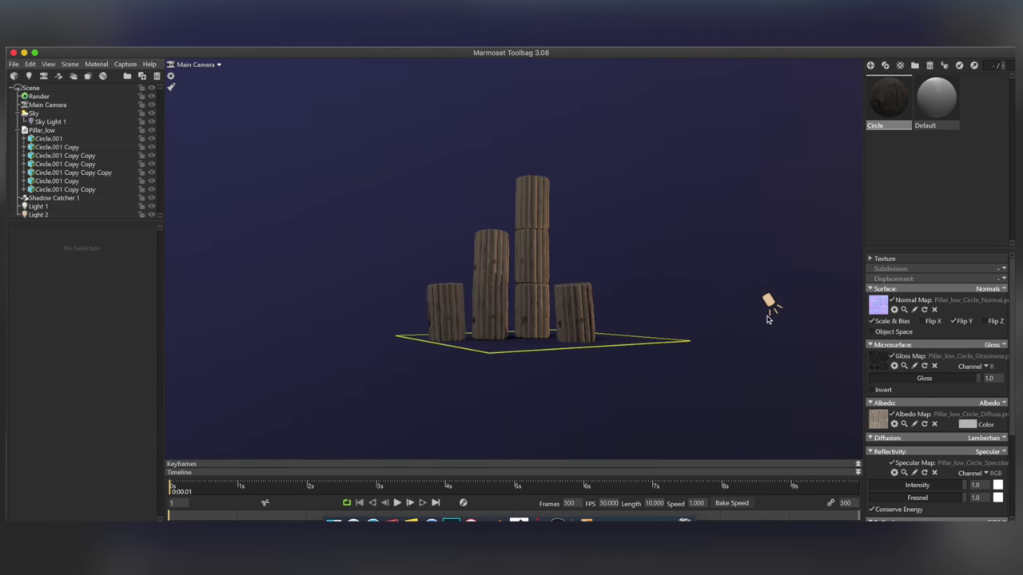
Nudge Light 2 slightly higher above the pillars
click(769, 302)
mouse_move(786, 297)
mouse_down()
mouse_move(799, 276)
mouse_move(601, 235)
mouse_move(593, 255)
mouse_move(571, 267)
mouse_move(296, 199)
mouse_up()
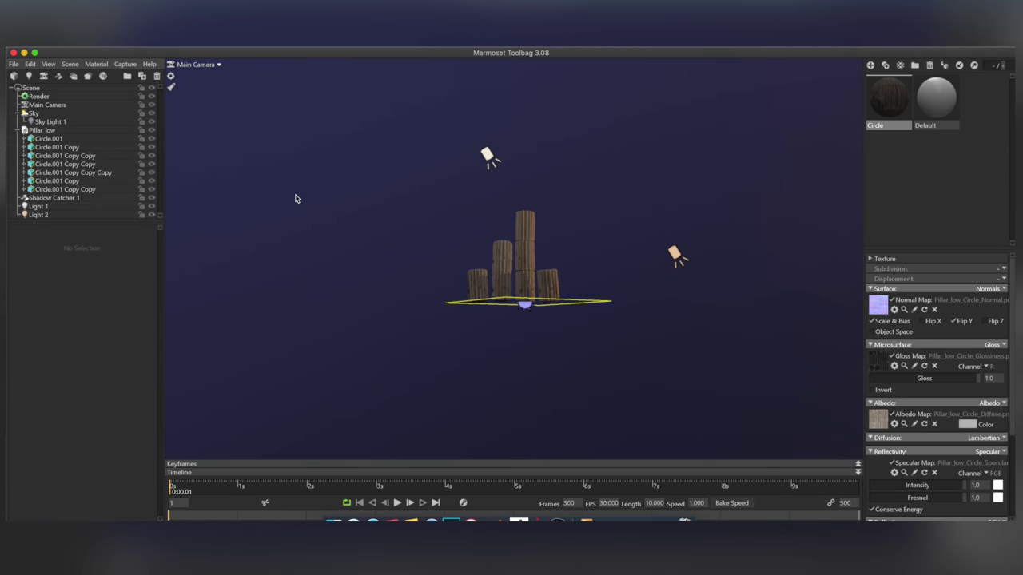
click(144, 353)
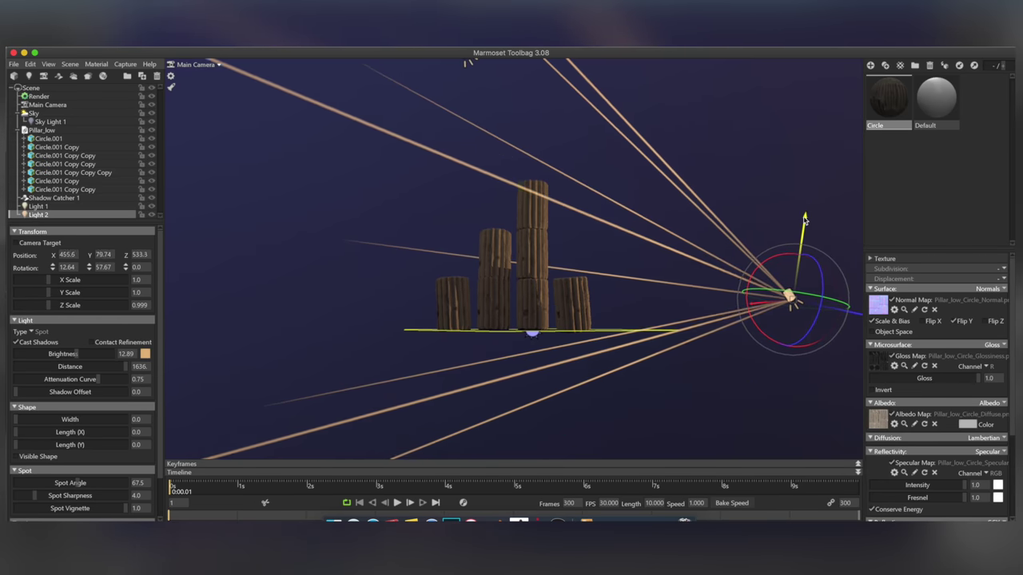
mouse_move(805, 218)
mouse_down()
mouse_move(637, 293)
mouse_move(710, 291)
mouse_move(645, 303)
mouse_move(657, 239)
mouse_move(729, 258)
mouse_up()
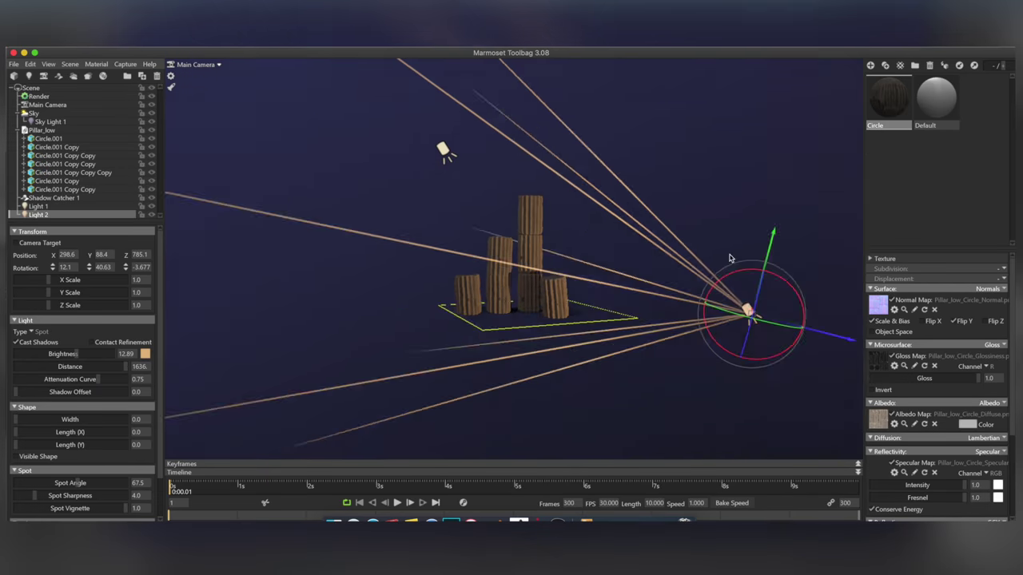
click(729, 259)
Try several sky presets and settle on a brownish-grey sky environment
scroll(689, 240, up, 3)
click(90, 114)
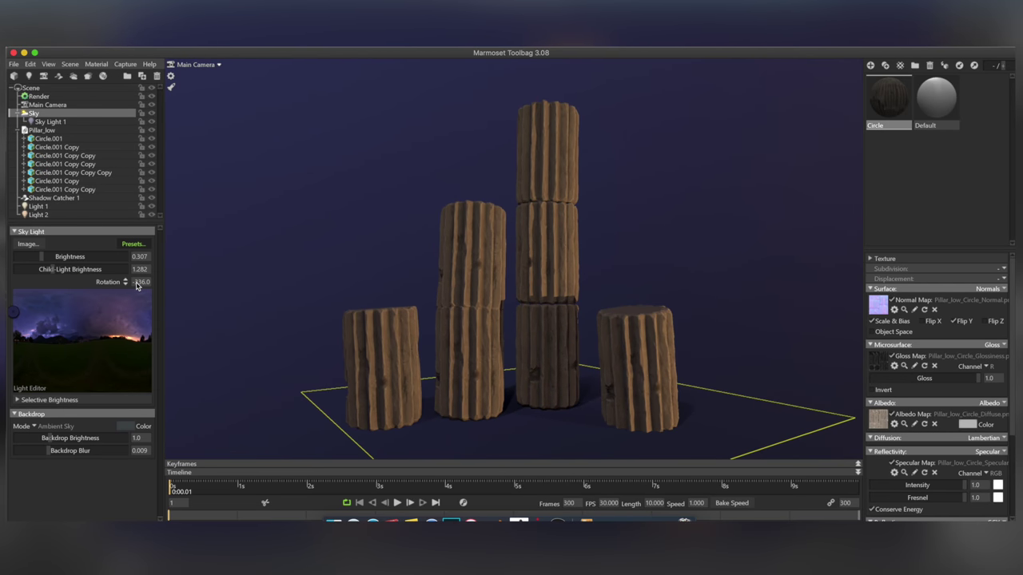
click(133, 244)
click(213, 364)
click(273, 414)
click(283, 442)
click(208, 494)
click(281, 409)
click(374, 332)
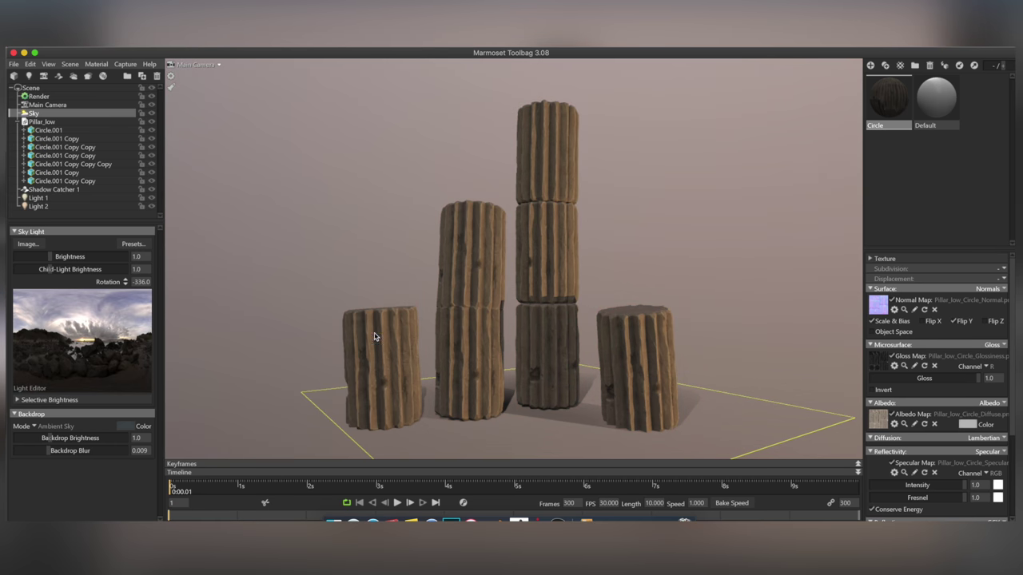
Turn off Light 2's shadows and move it up to the upper right
scroll(635, 255, down, 5)
click(38, 206)
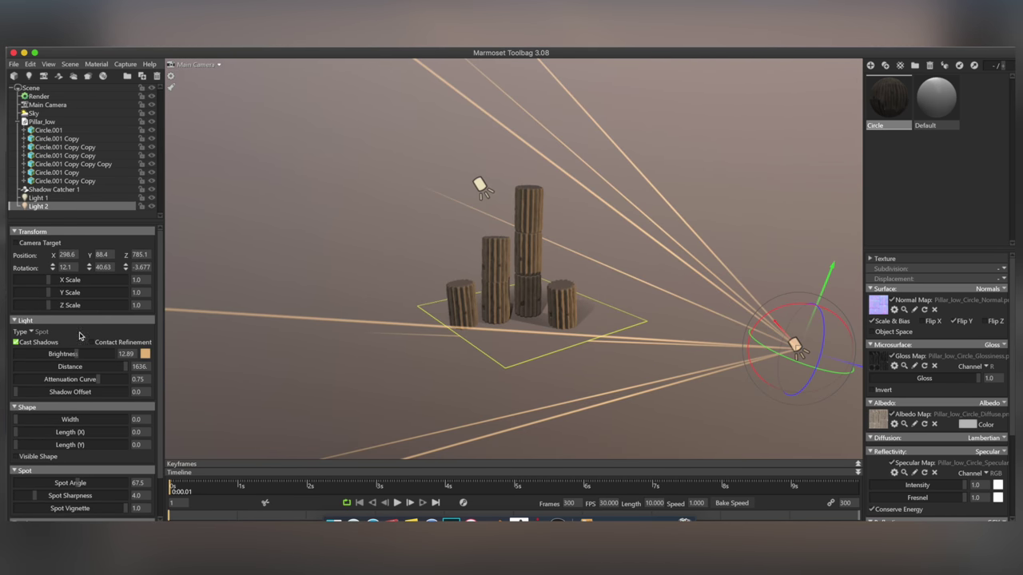
click(15, 342)
ctrl+drag(528, 320, 550, 268)
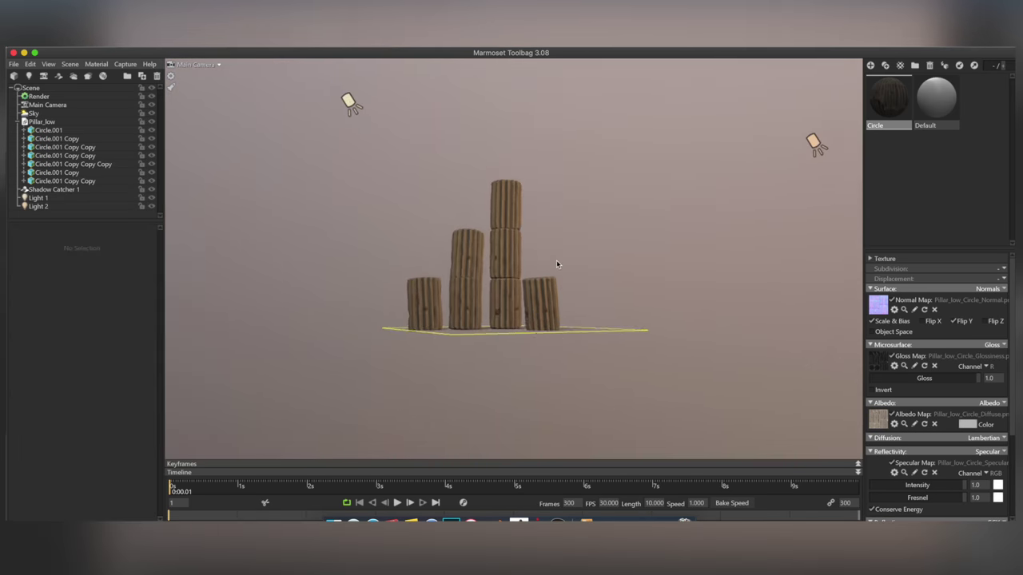
drag(557, 264, 596, 360)
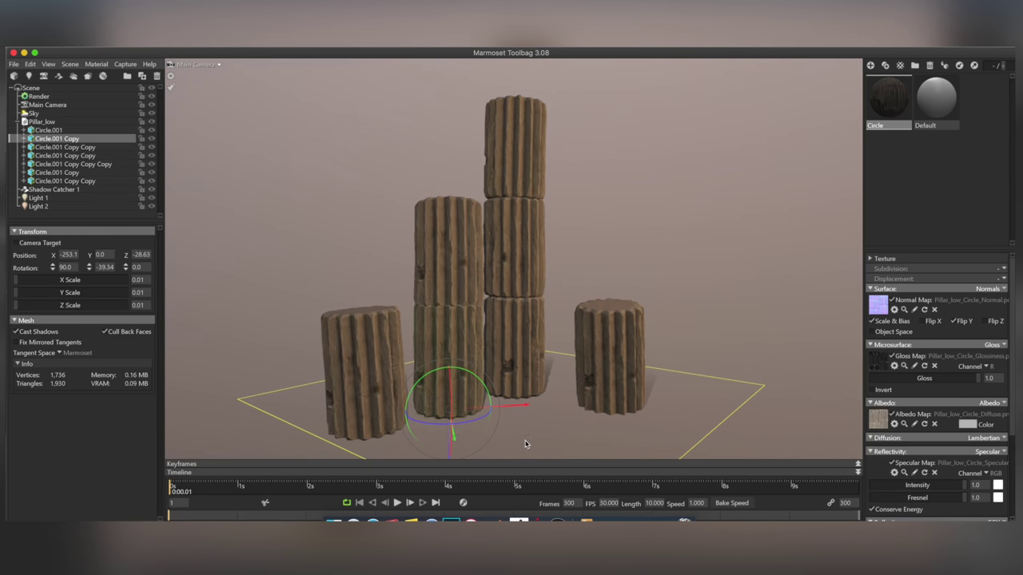
Tilt the front-right pillar slightly
mouse_move(525, 444)
mouse_down()
mouse_move(488, 383)
mouse_move(511, 360)
mouse_up()
click(451, 330)
click(534, 152)
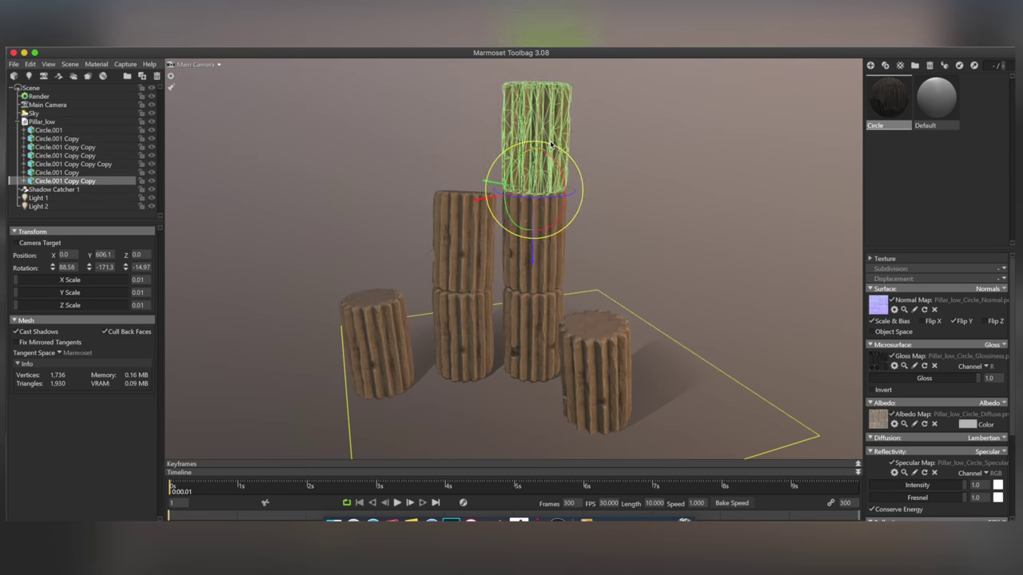
click(545, 258)
drag(639, 240, 689, 186)
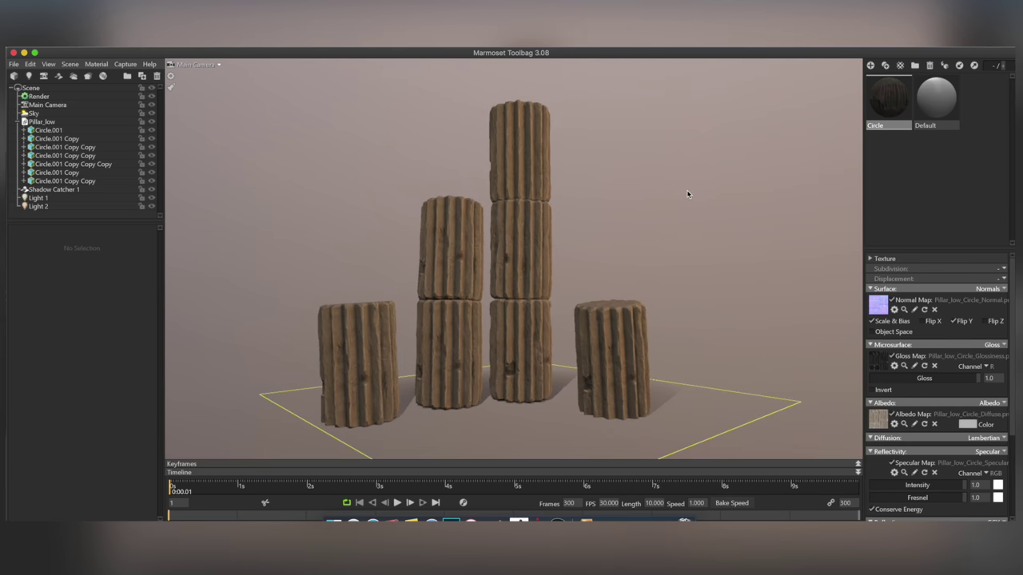
click(619, 367)
drag(612, 412, 622, 398)
Duplicate the left pillar and lay the copy on its side in front of the stacks
click(358, 376)
key(ctrl+d)
mouse_move(376, 411)
mouse_down()
mouse_move(504, 399)
mouse_move(461, 359)
mouse_move(391, 383)
mouse_move(400, 404)
mouse_move(455, 447)
mouse_move(431, 435)
mouse_up()
mouse_move(412, 395)
mouse_down()
mouse_move(420, 351)
mouse_move(407, 399)
mouse_up()
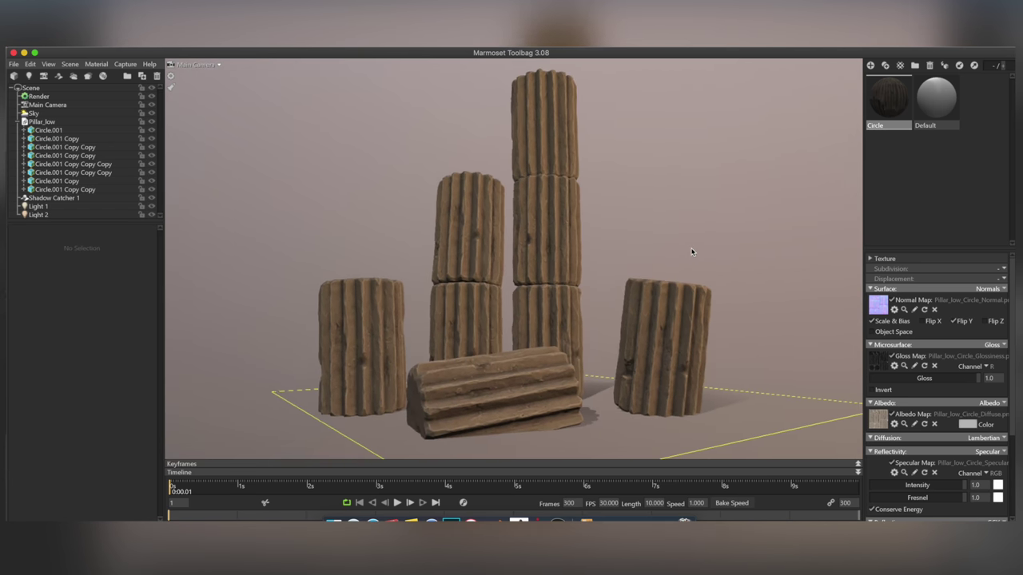
click(42, 122)
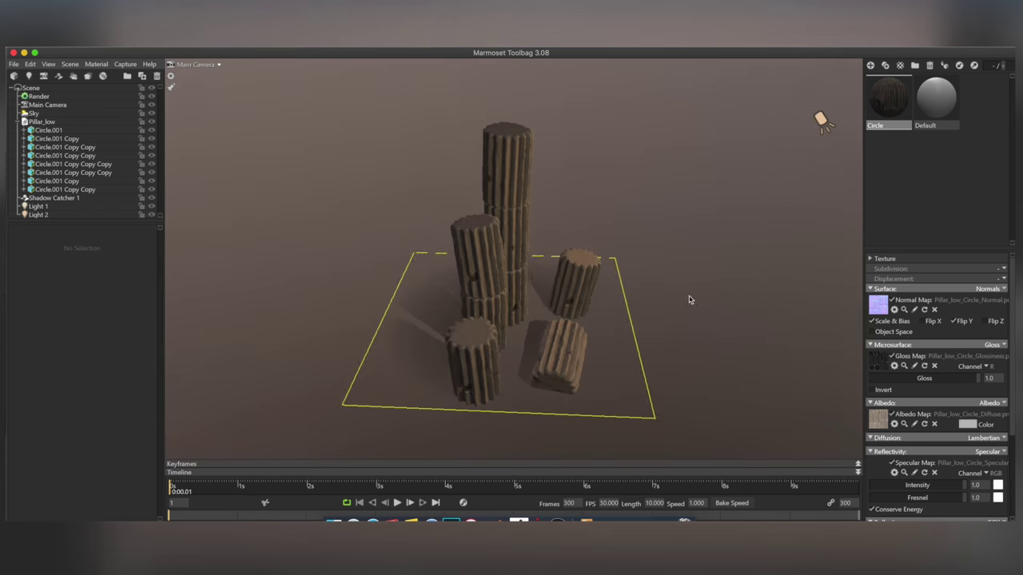
Add Light 3 as an omni light with a warm cream colour
click(40, 332)
click(48, 352)
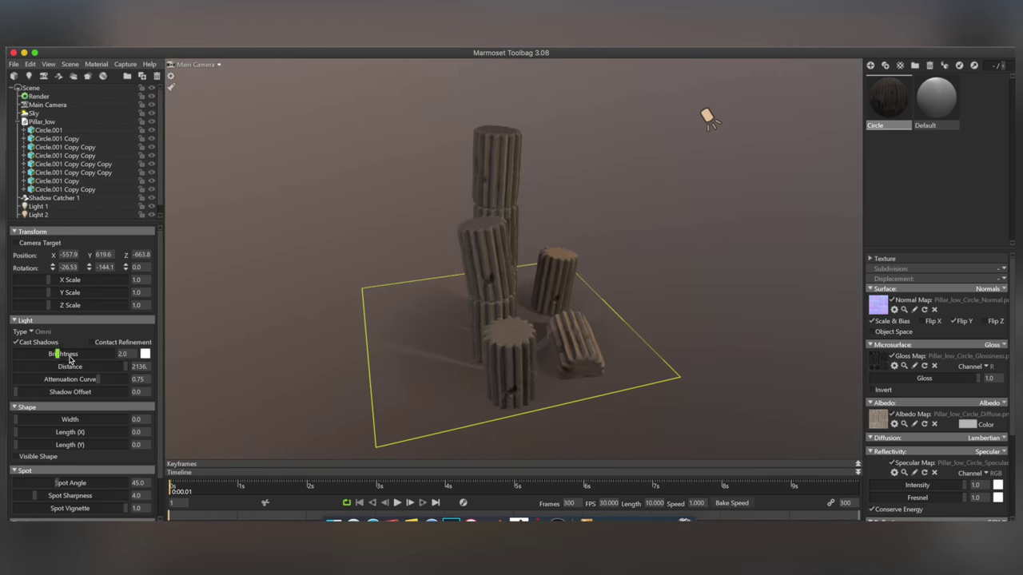
click(145, 353)
click(317, 427)
click(200, 392)
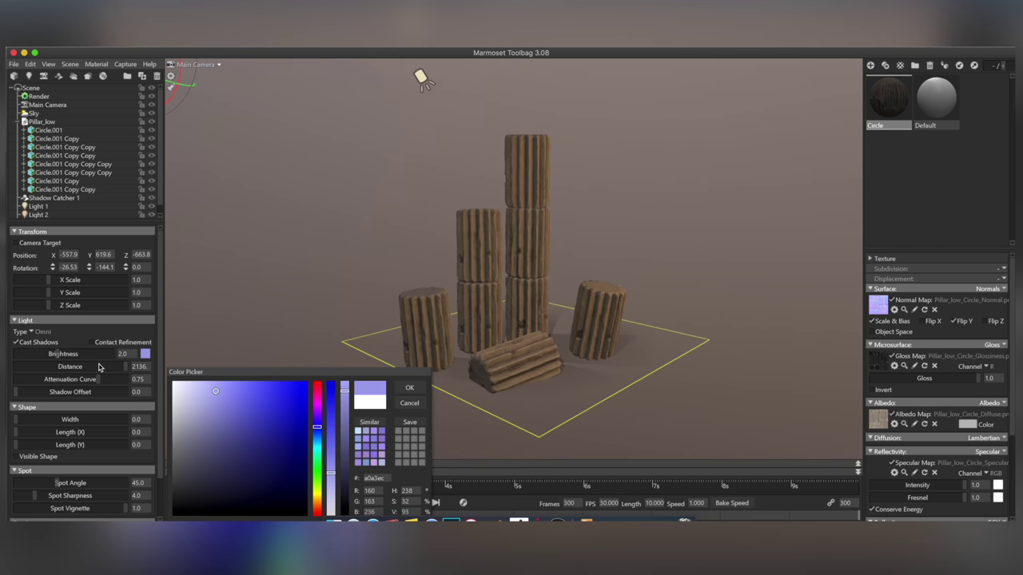
click(314, 496)
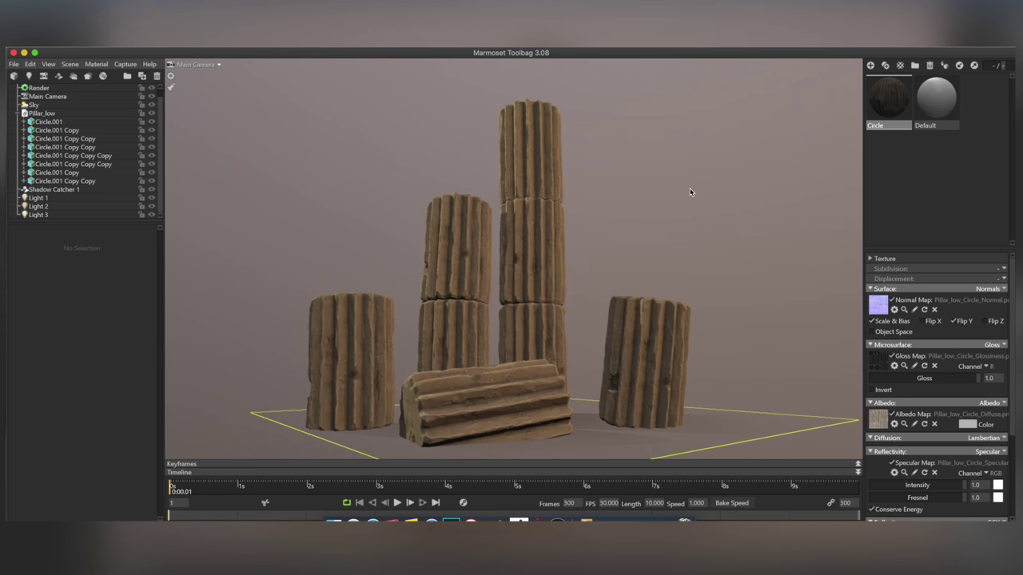
click(352, 352)
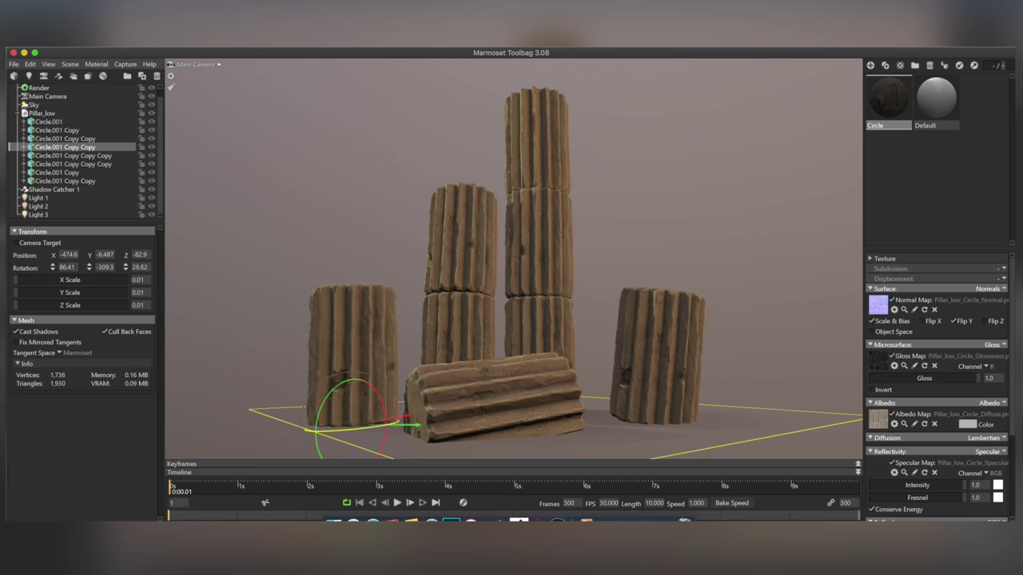
Rotate the left and right pillars around their vertical axes
drag(318, 416, 391, 431)
click(679, 374)
drag(672, 431, 639, 436)
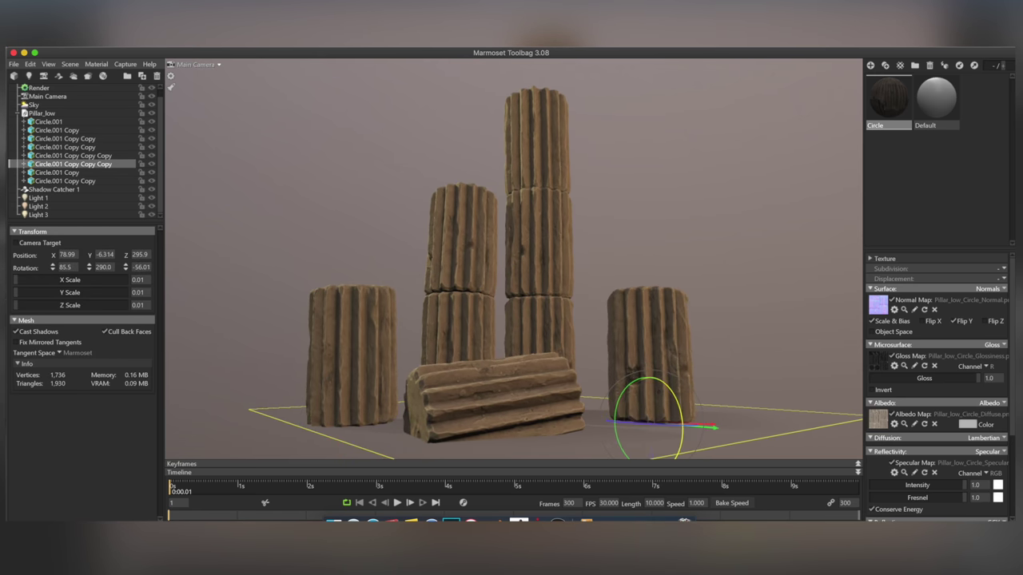
key(ctrl+d)
Enable global illumination in the Render settings and capture an image from Main Camera
click(38, 88)
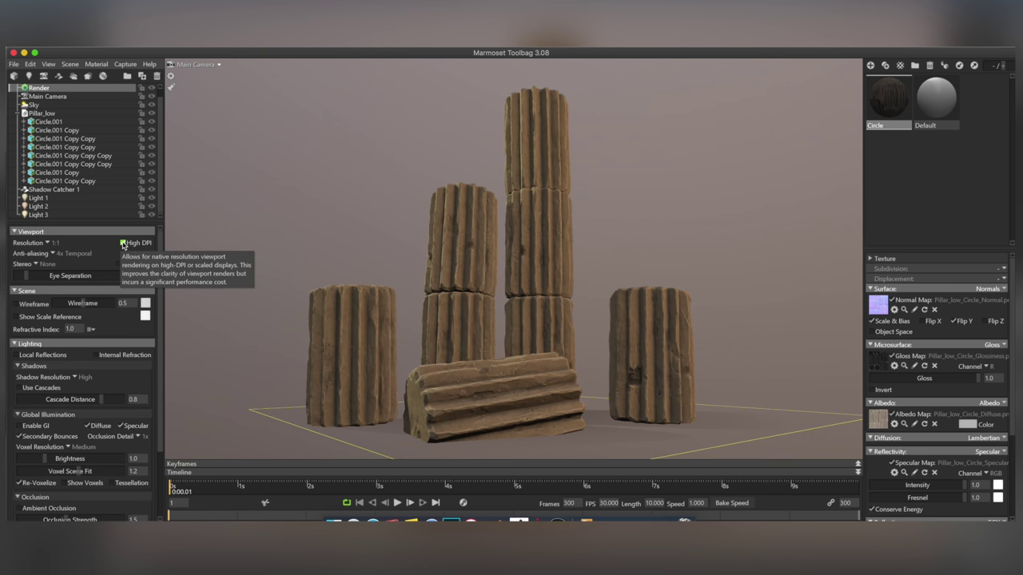
click(19, 426)
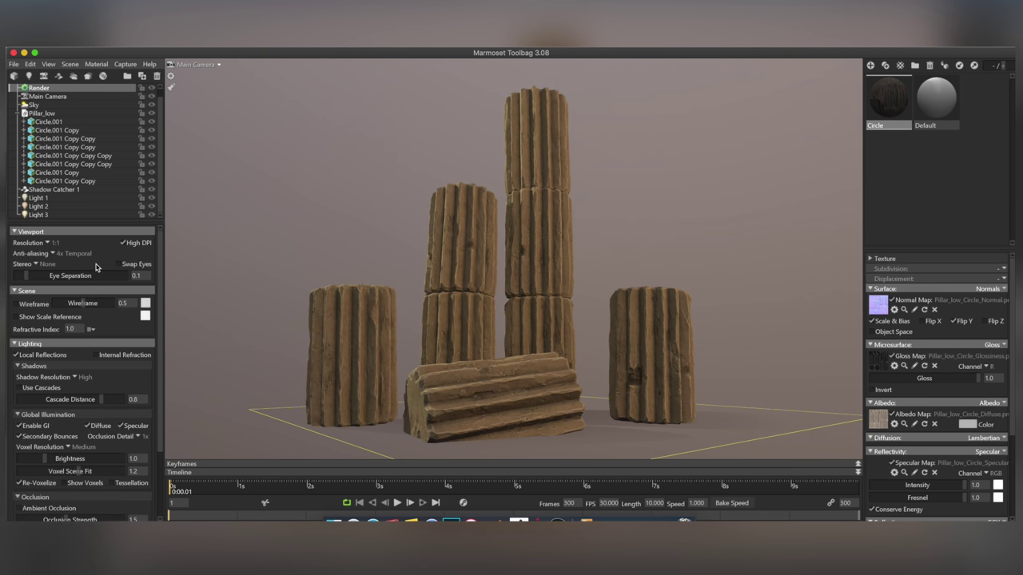
click(100, 97)
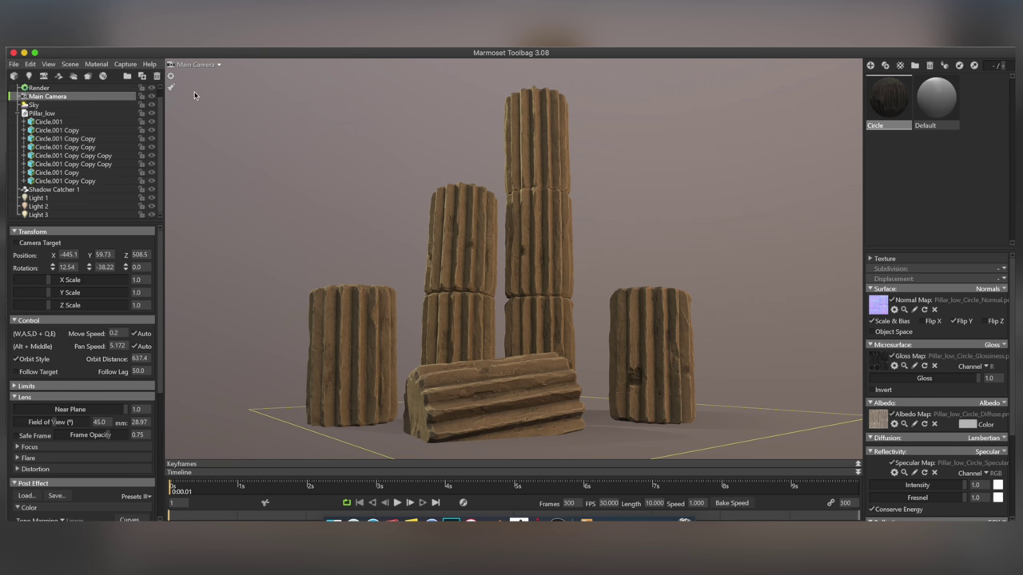
click(131, 66)
click(137, 75)
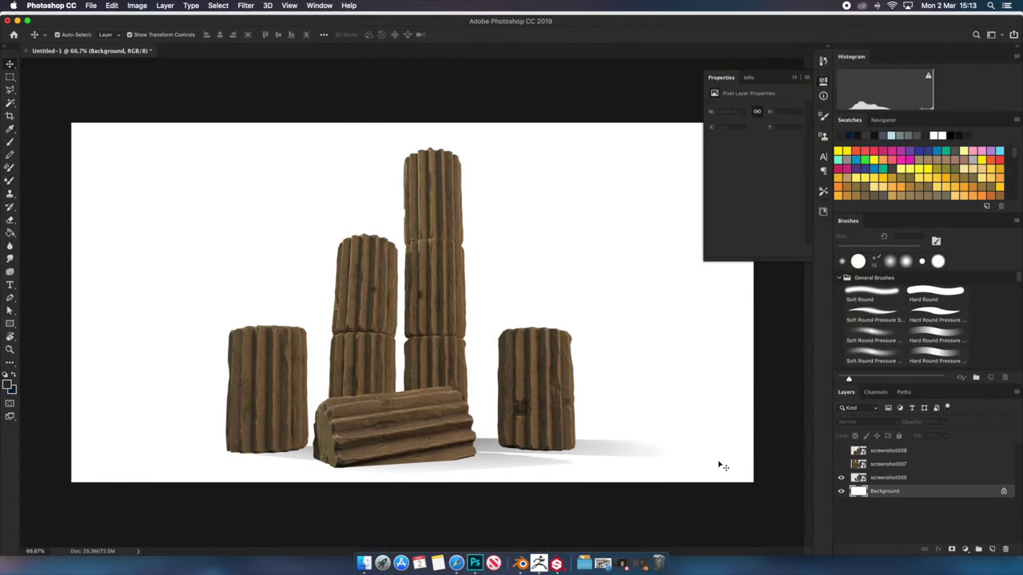
Unlock the background, fill it dark grey, and move the pillar render about 150 px left
key(h)
click(1004, 490)
key(g)
click(668, 296)
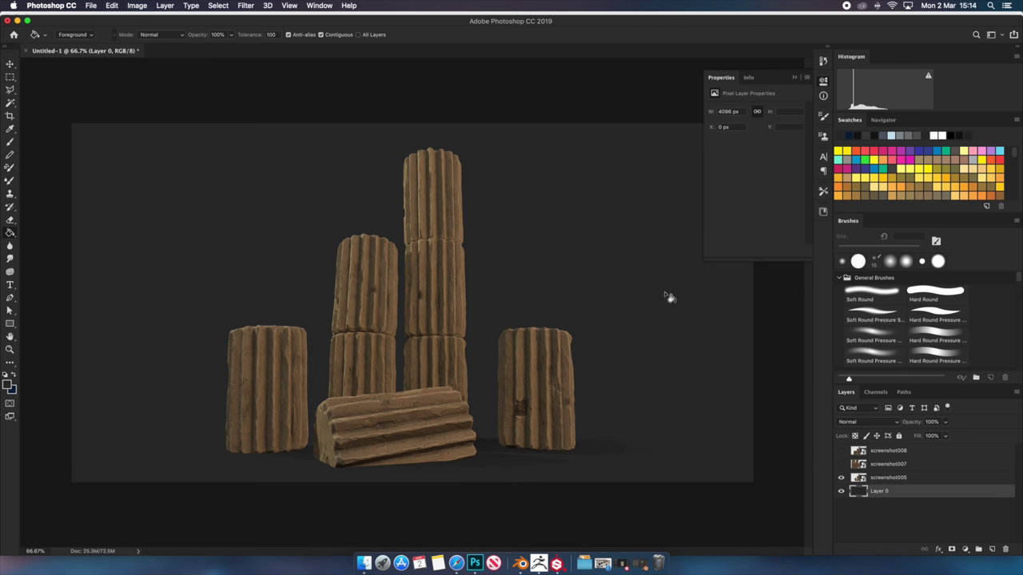
key(v)
drag(472, 342, 352, 346)
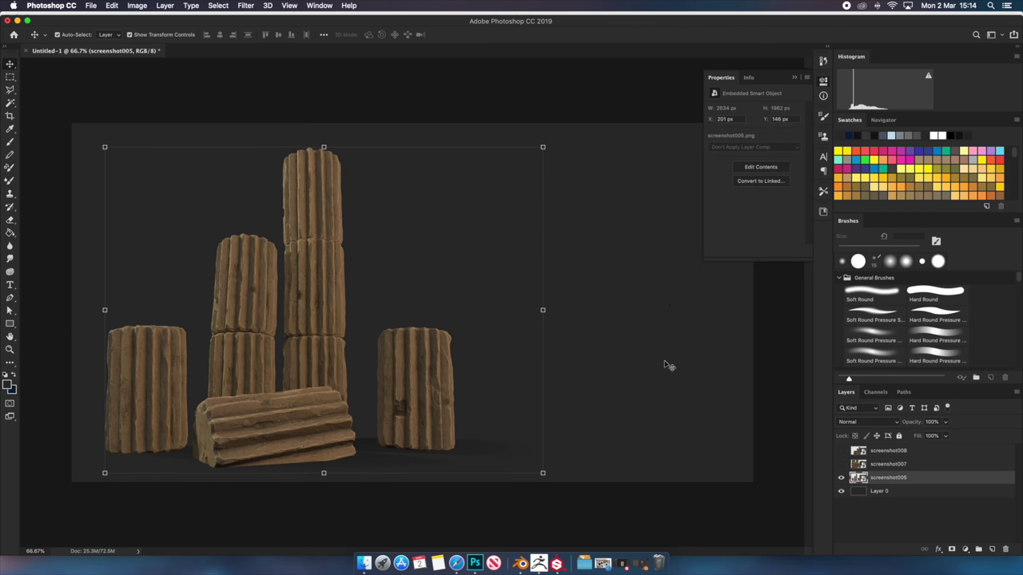
click(625, 517)
Add a Brightness/Contrast layer clipped to the render, set to brightness 14 and contrast 26
click(136, 6)
mouse_move(198, 140)
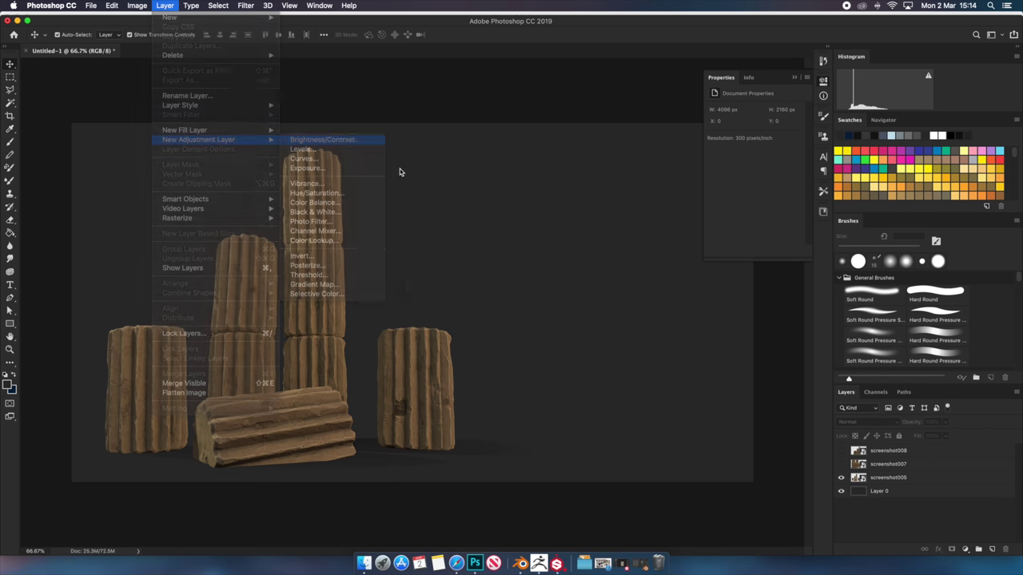
click(338, 141)
click(597, 241)
drag(844, 446, 871, 480)
right_click(896, 480)
click(772, 231)
mouse_move(753, 155)
mouse_down()
mouse_move(743, 137)
mouse_move(757, 141)
mouse_up()
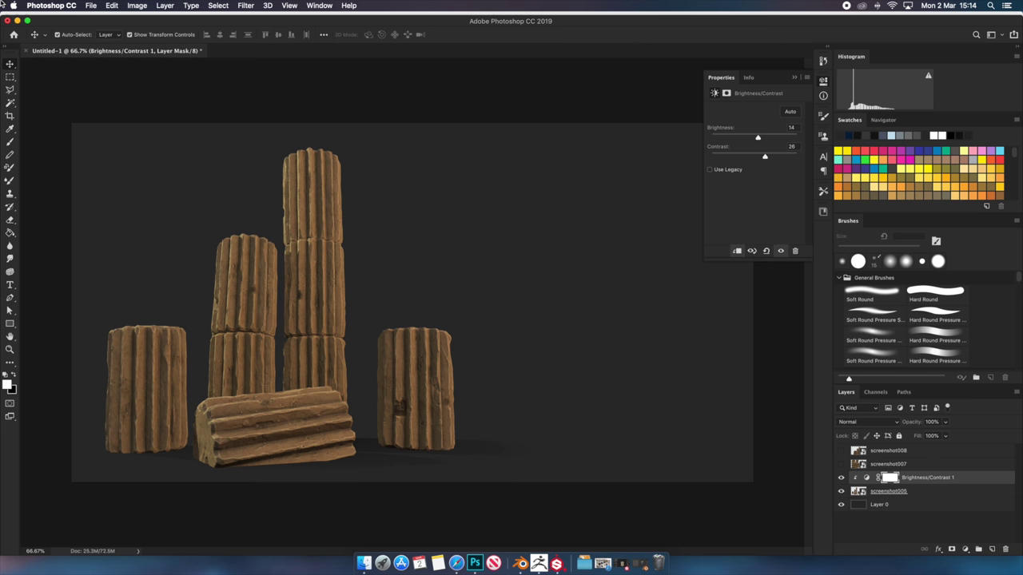
Add Curves 1 clipped to the render, lifting midtones with black point 0 and white output 237
click(165, 6)
click(336, 160)
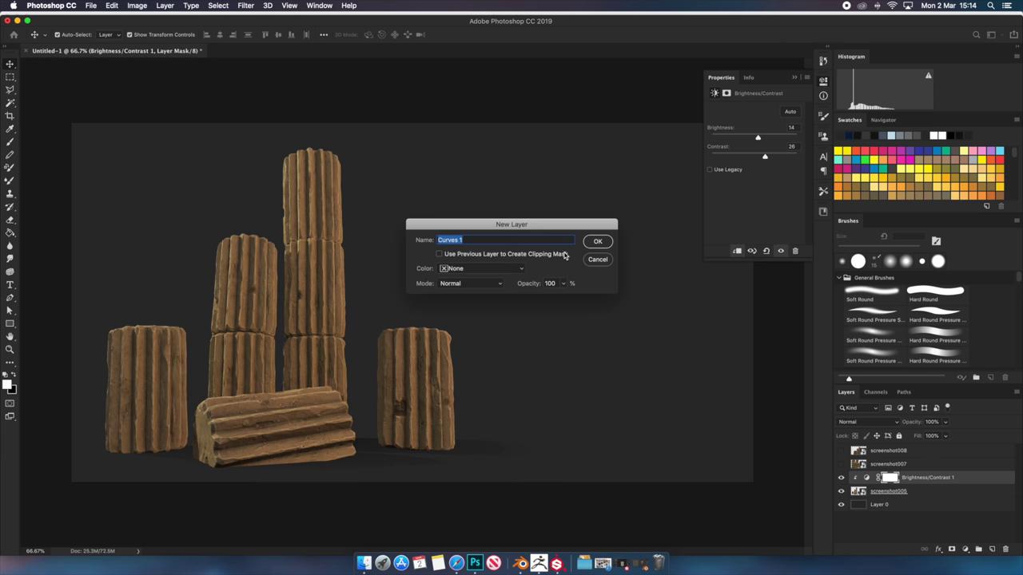
click(598, 245)
drag(752, 173, 770, 153)
right_click(873, 476)
click(817, 305)
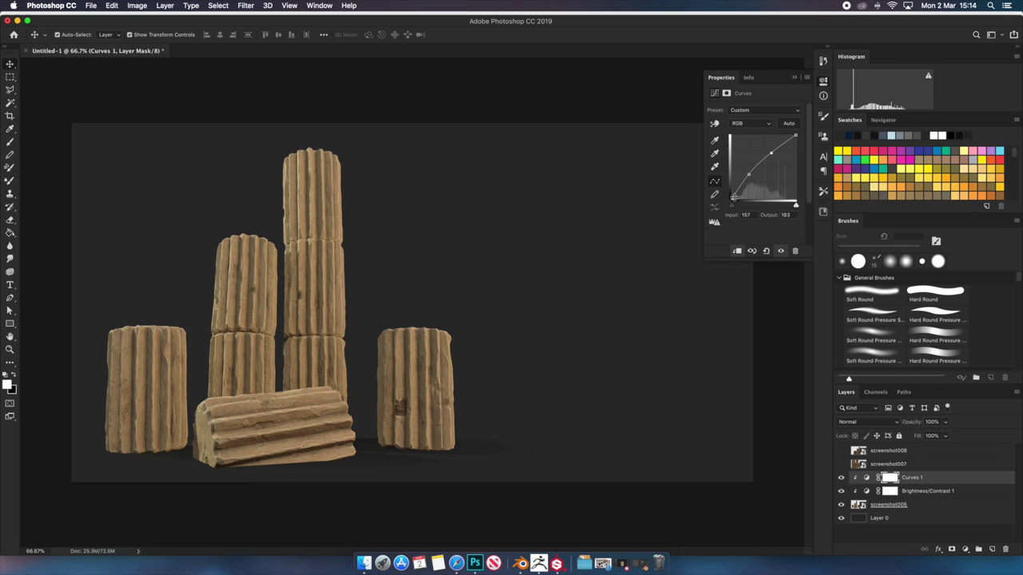
drag(732, 199, 753, 184)
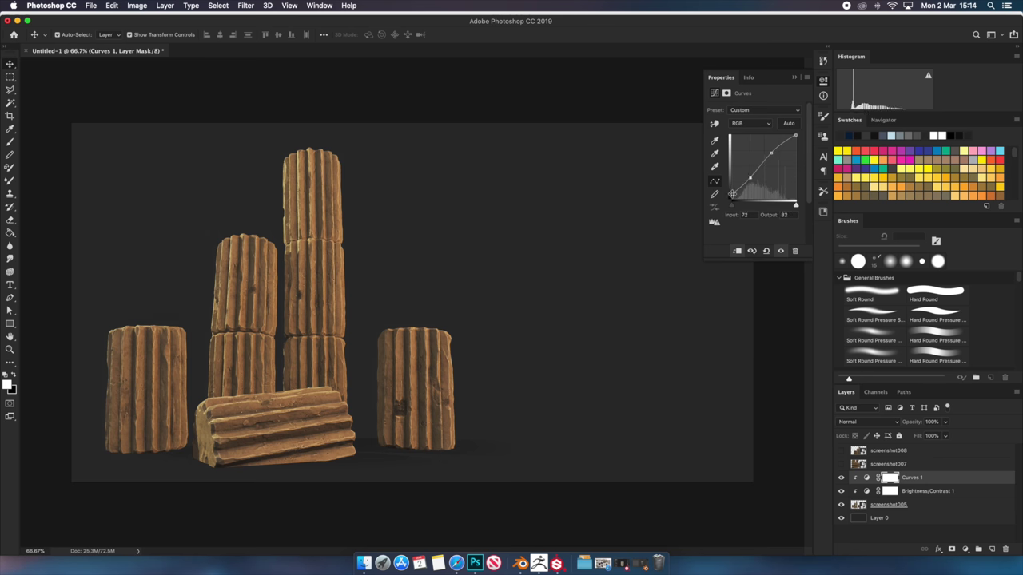
drag(751, 179, 769, 155)
click(191, 6)
mouse_move(198, 140)
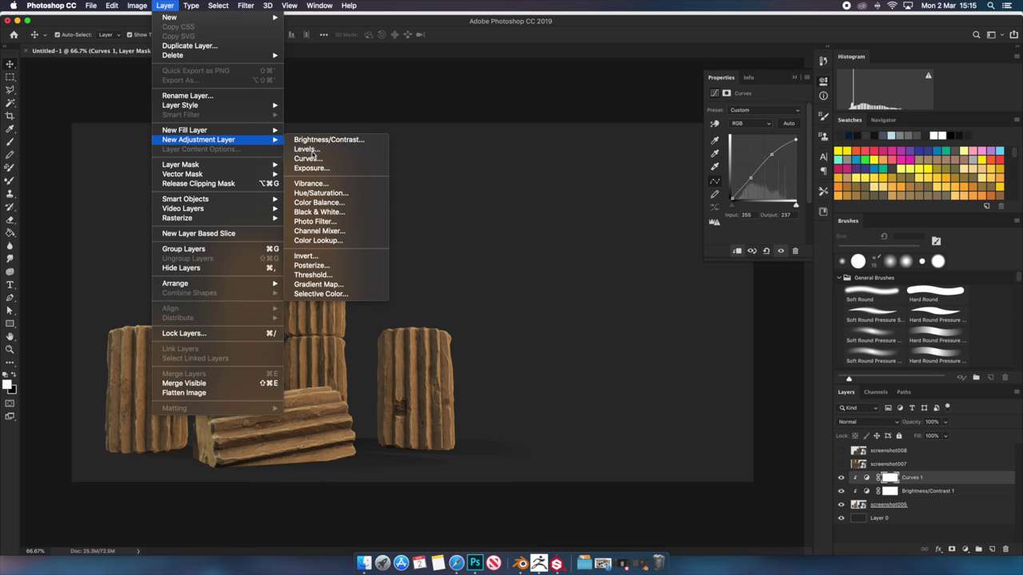
Add a Levels layer clipped to the render with inputs 3, 1.06 and 245
click(306, 149)
click(599, 239)
right_click(911, 477)
click(848, 307)
drag(725, 184, 728, 186)
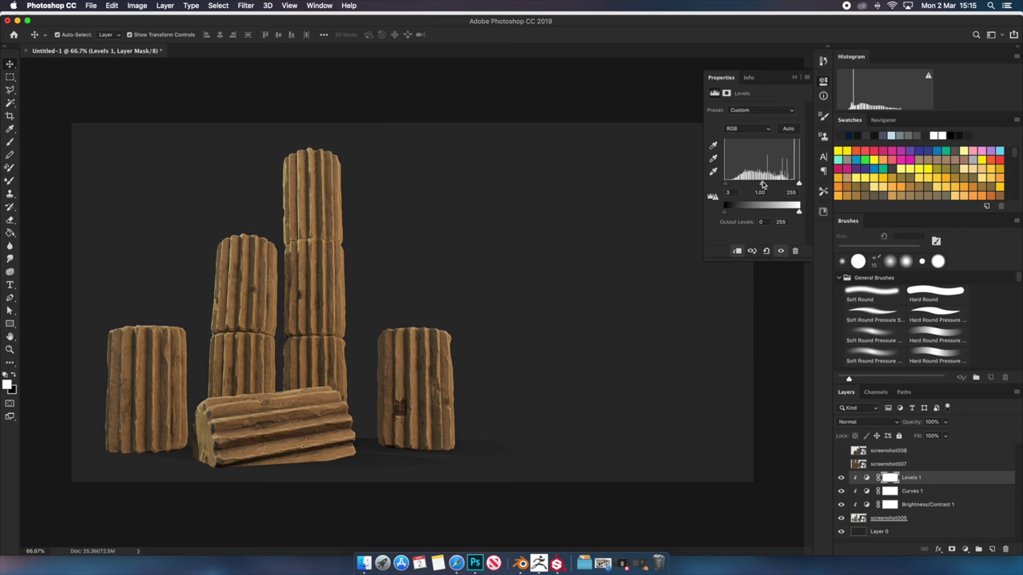
drag(804, 185, 795, 185)
Add a Vibrance 1 adjustment layer above Levels 1
click(245, 5)
mouse_move(198, 140)
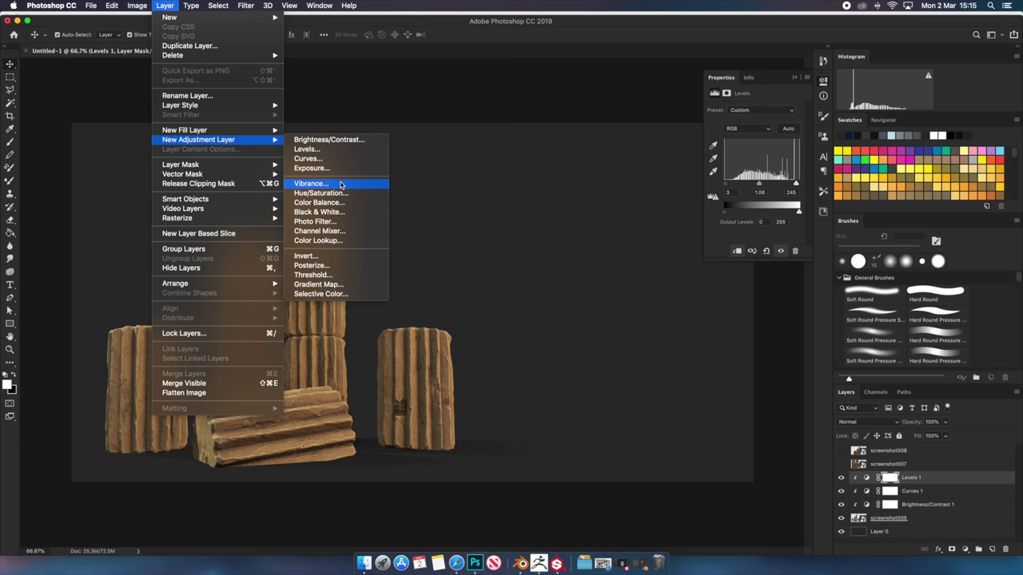
click(341, 187)
key(Return)
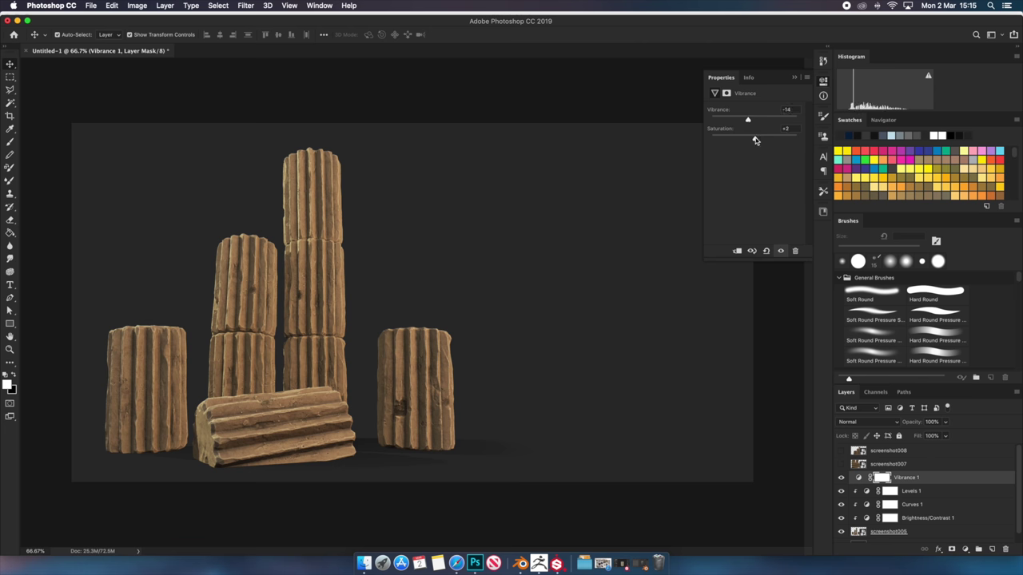
Clip Vibrance 1 to the render and briefly compare against the screenshot008 render
right_click(940, 479)
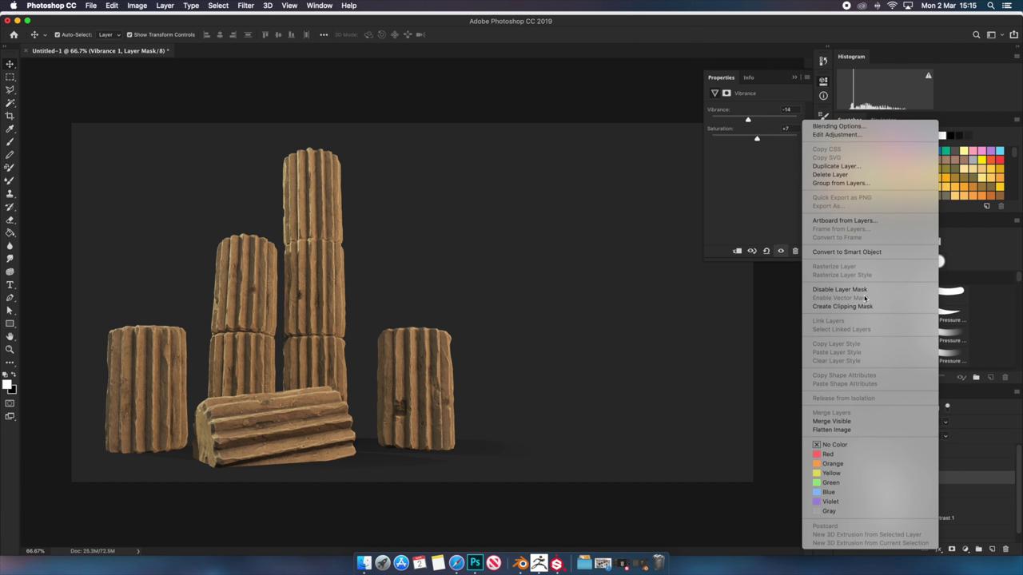
click(842, 306)
alt+scroll(563, 392, down, 2)
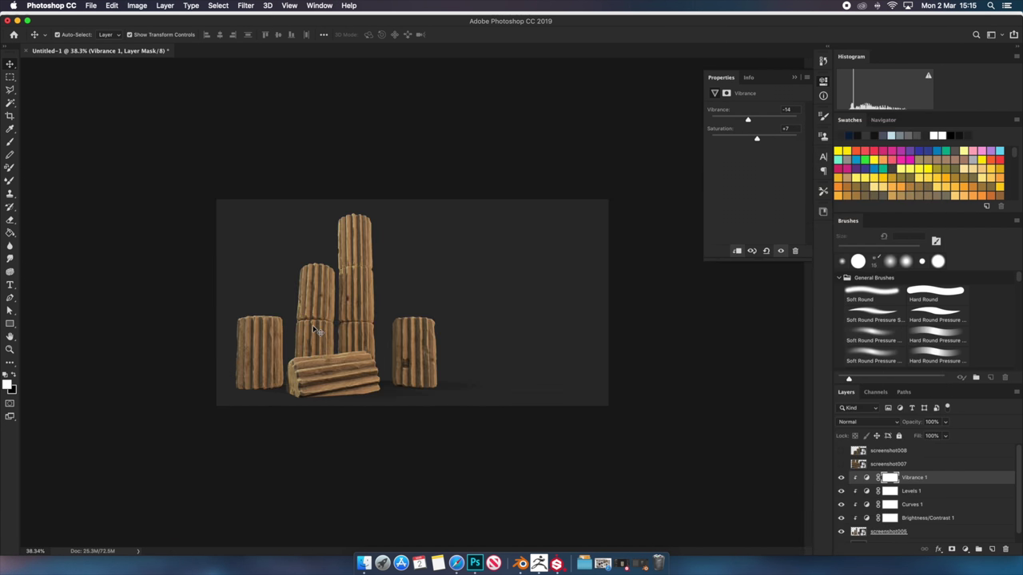
alt+scroll(311, 339, up, 3)
scroll(954, 498, down, 1)
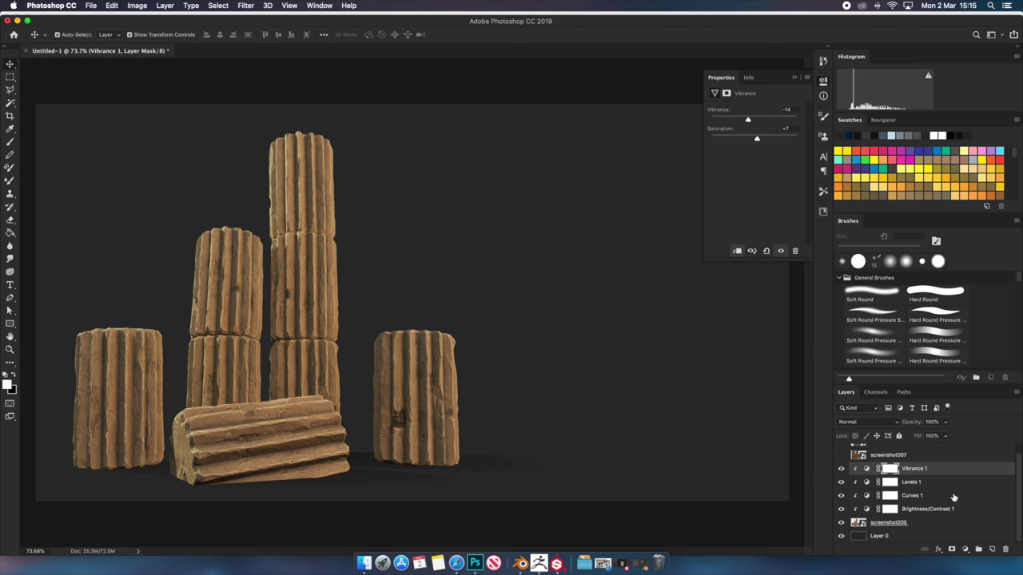
alt+scroll(657, 381, down, 1)
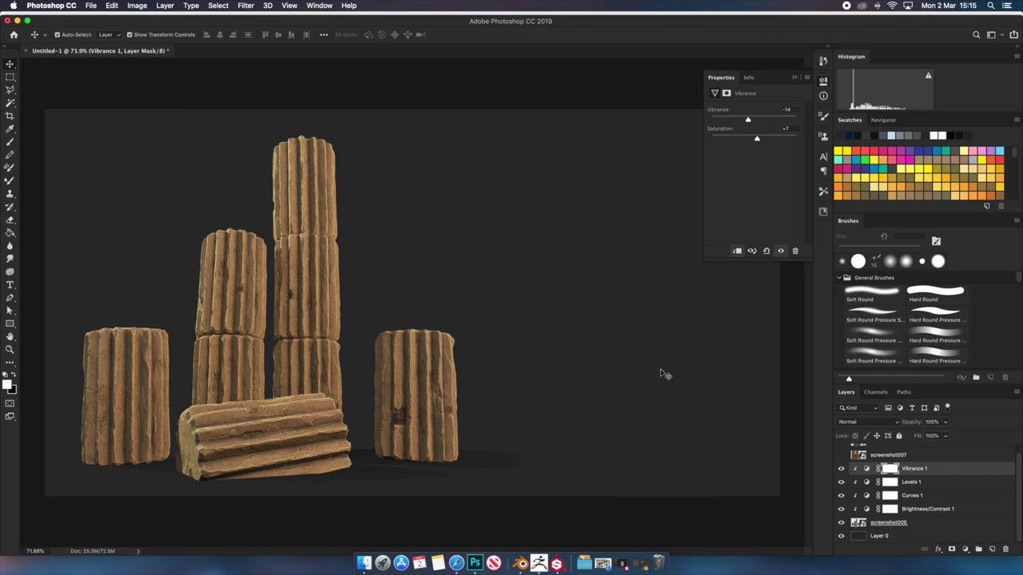
click(842, 454)
click(842, 455)
scroll(849, 457, up, 1)
click(841, 452)
click(841, 451)
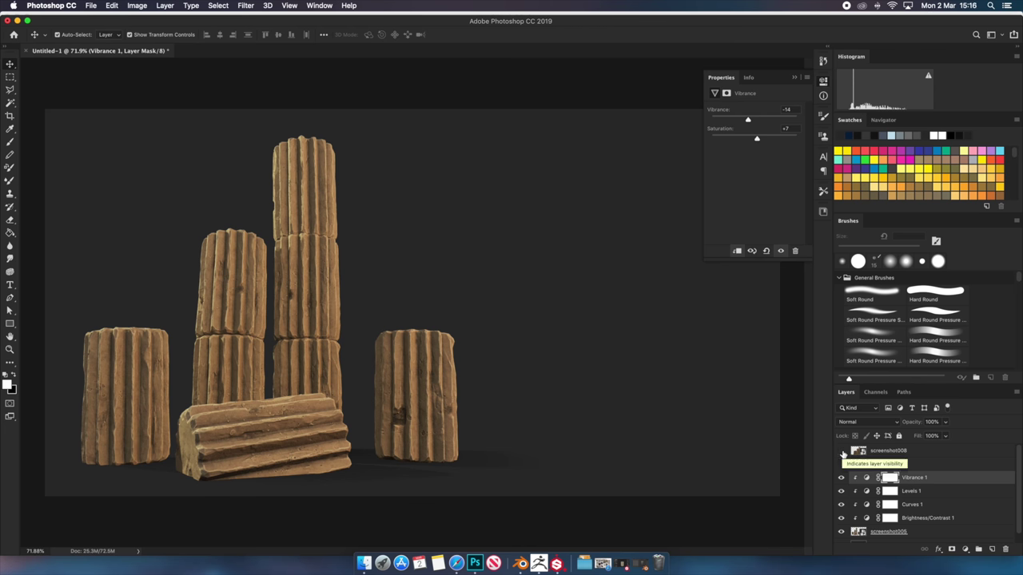
Centre the pillar render on the canvas and raise Brightness/Contrast contrast to 51
drag(291, 350, 416, 352)
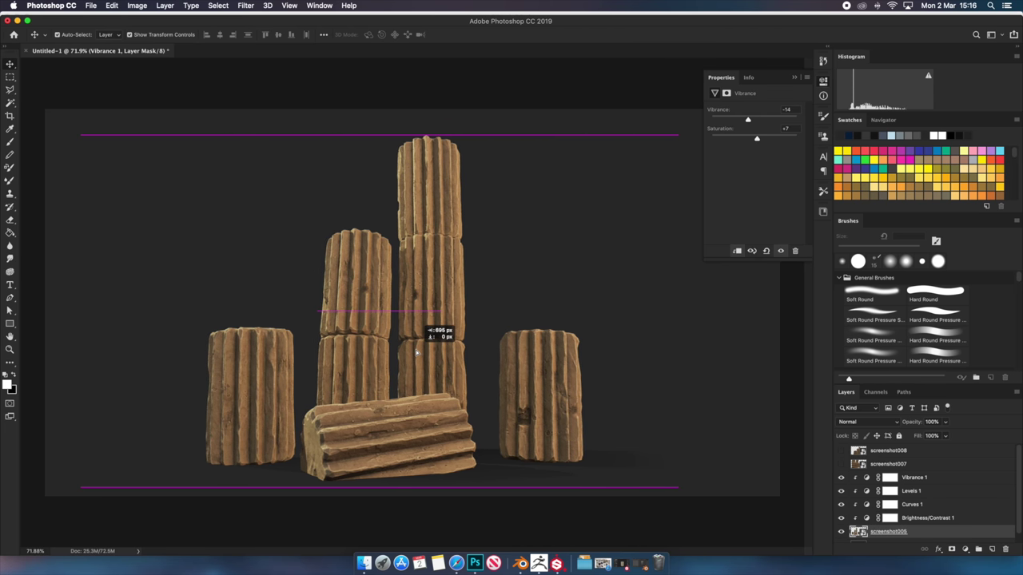
drag(416, 352, 419, 351)
click(716, 402)
click(226, 34)
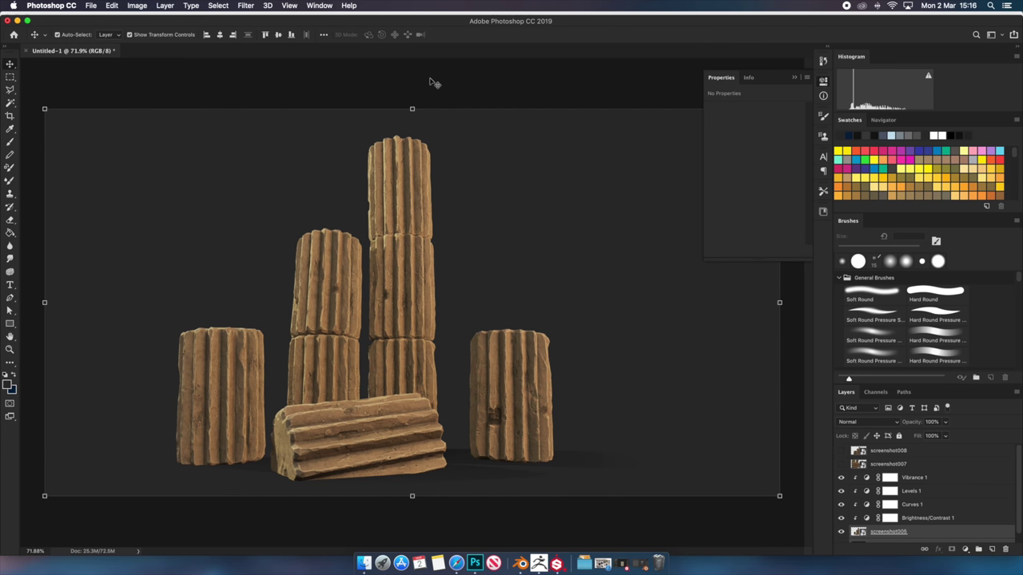
key(super+minus)
click(940, 520)
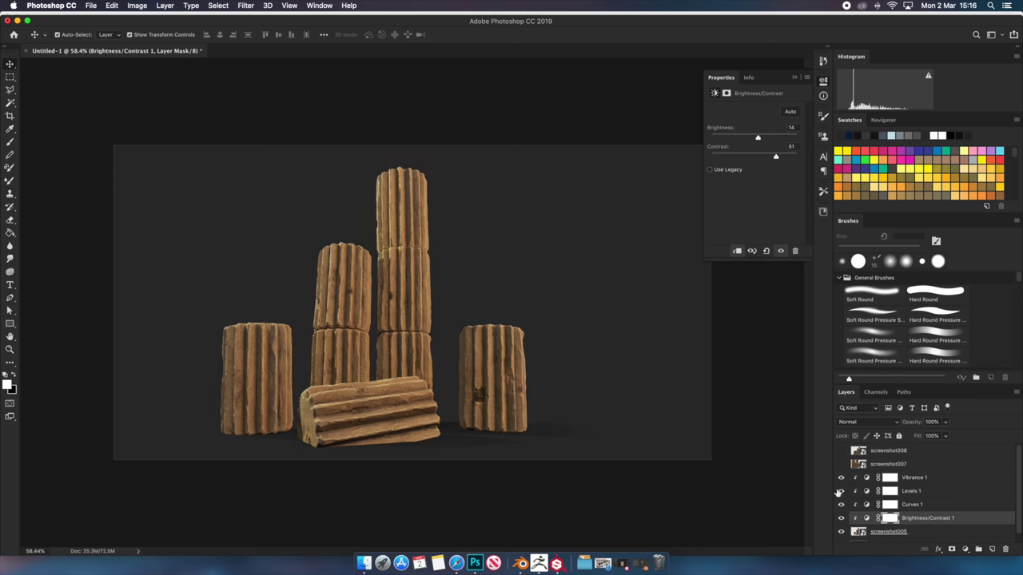
drag(426, 398, 441, 397)
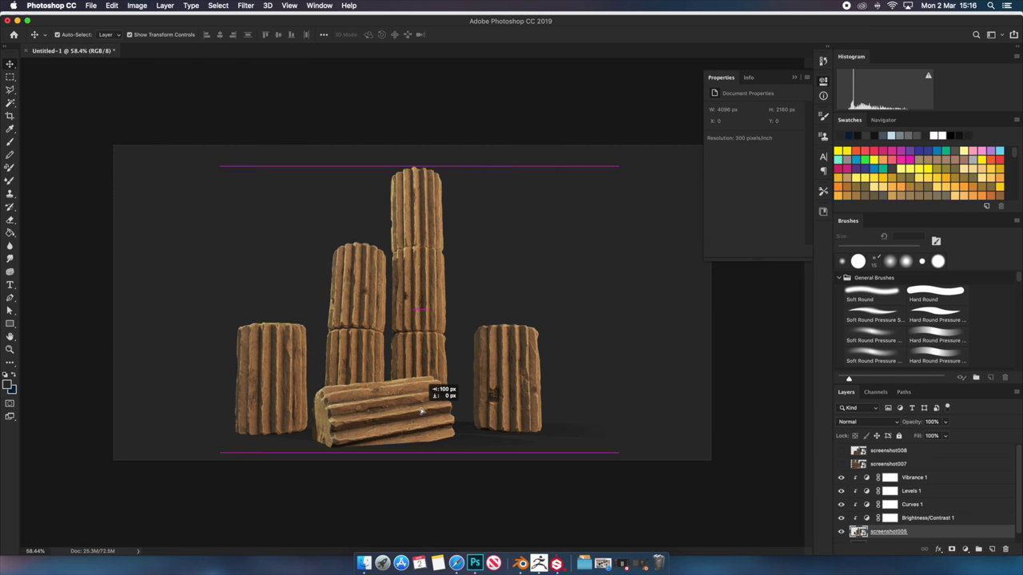
key(e)
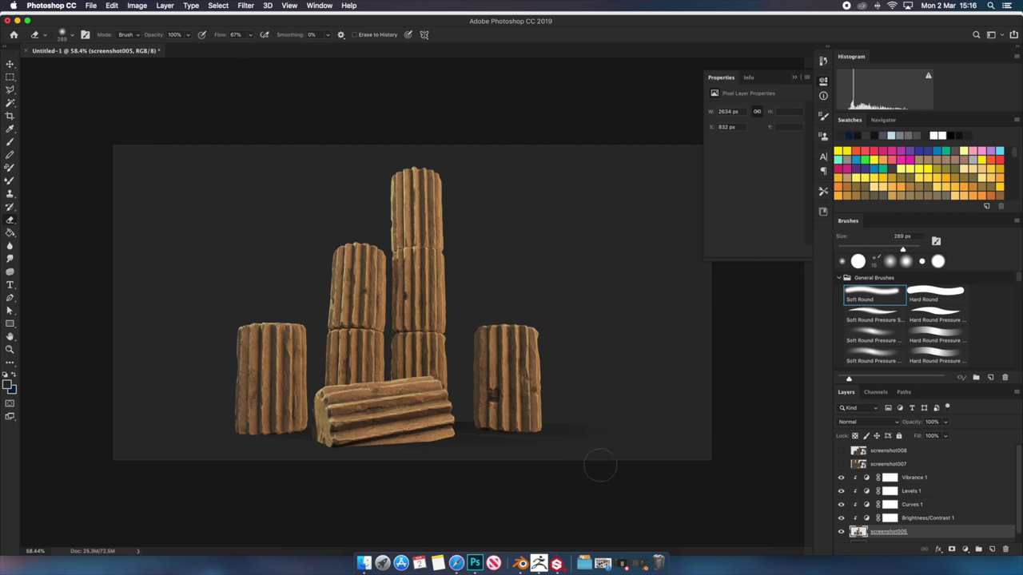